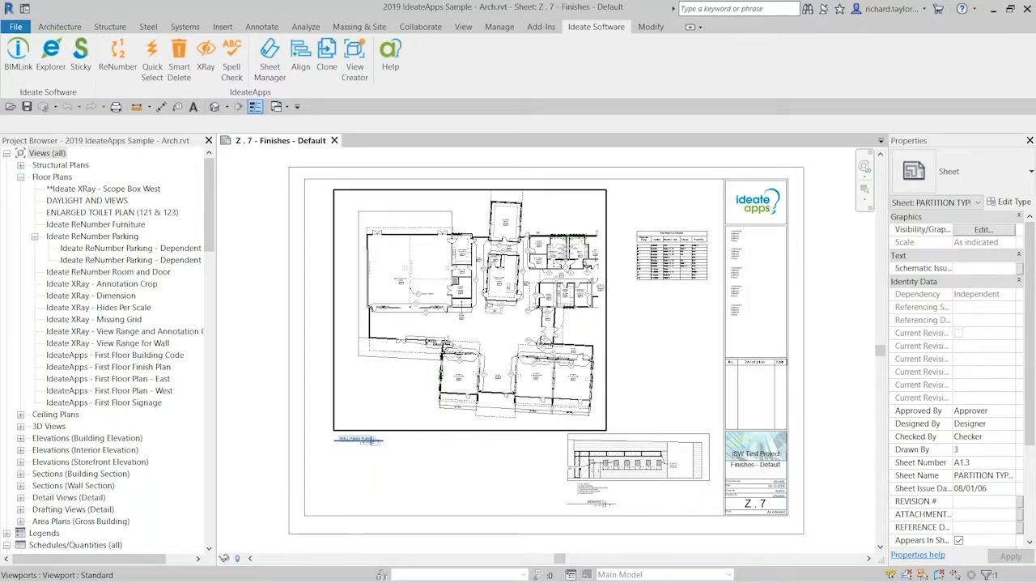
left_click(63, 28)
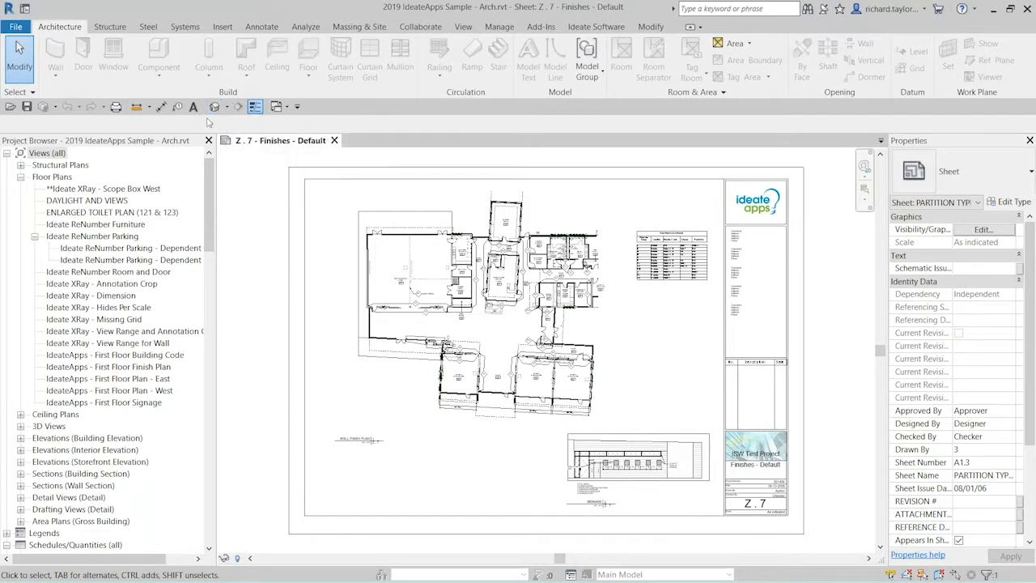
left_click(113, 29)
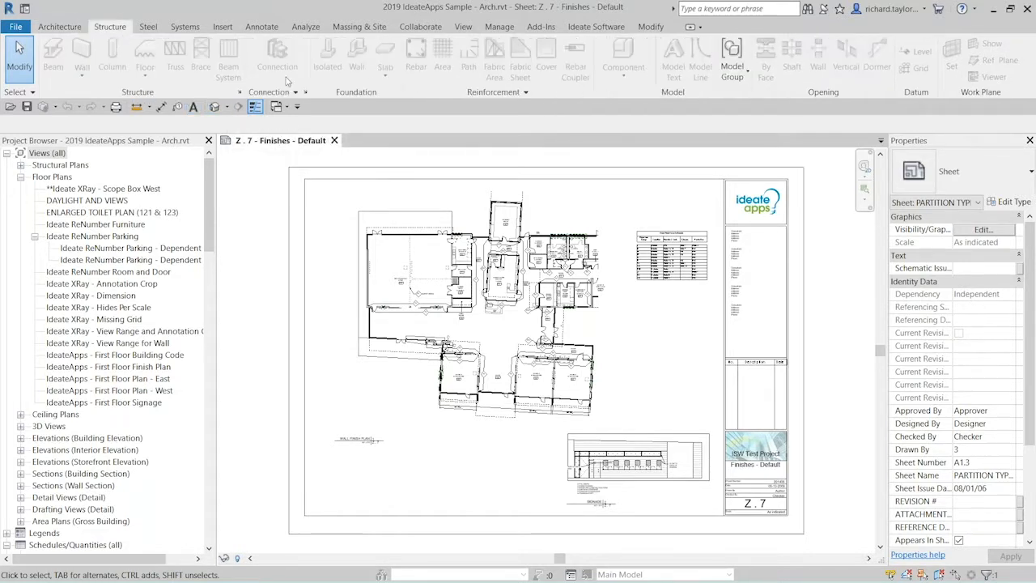
left_click(588, 31)
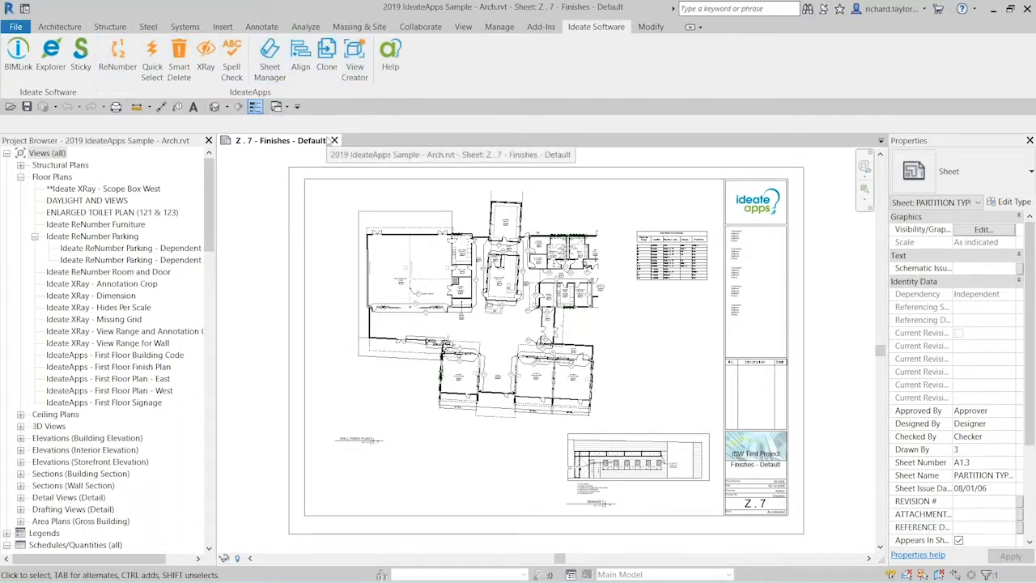
Step: Open Ideate SheetManager, move its window clear and collapse the A1.3 - PARTITION TYPES sheet in the sheet list
left_click(271, 63)
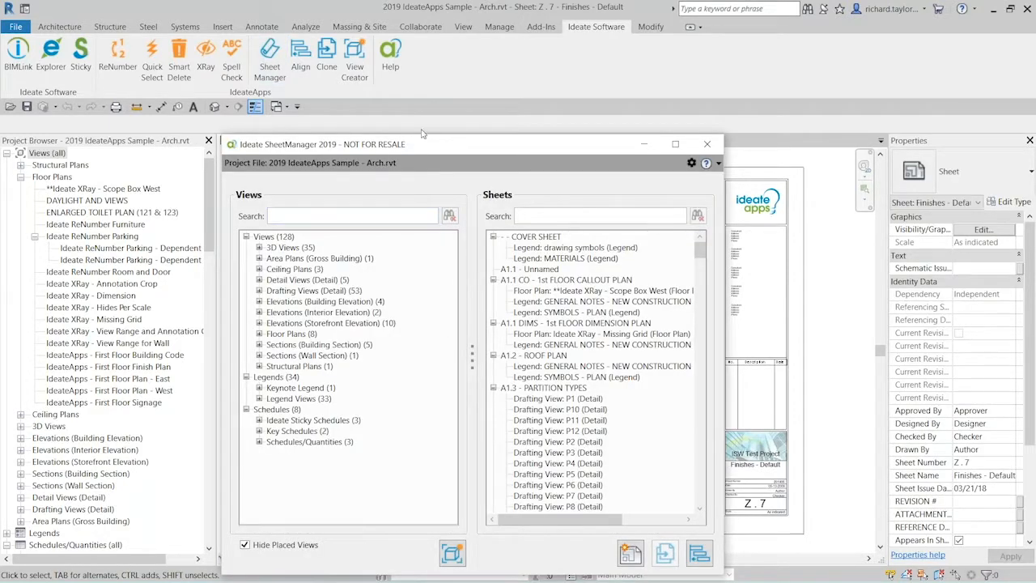
left_click_drag(422, 148, 474, 101)
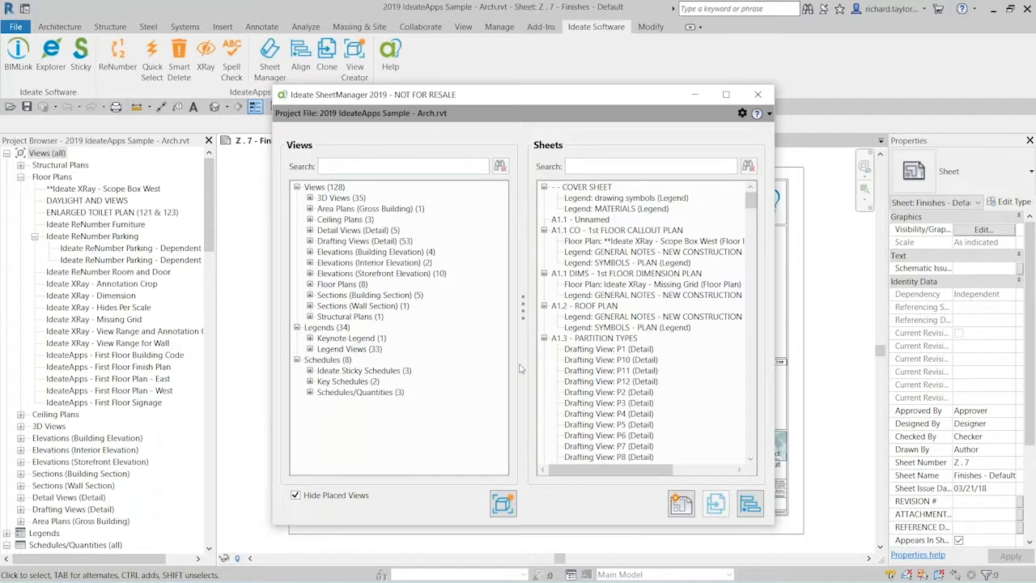
double_click(551, 338)
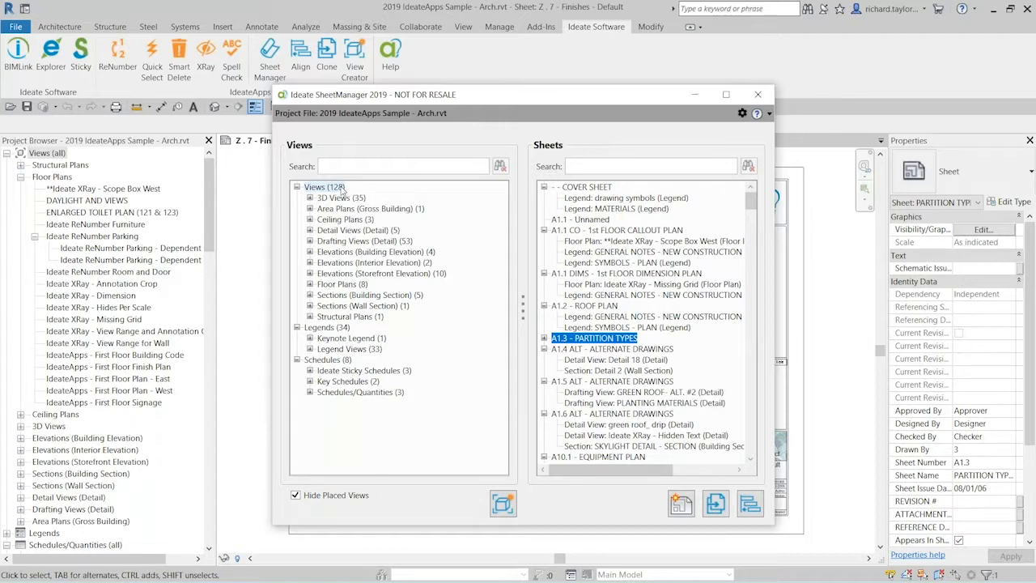
Step: Compare the view list with placed views shown and with placed views hidden
left_click(295, 495)
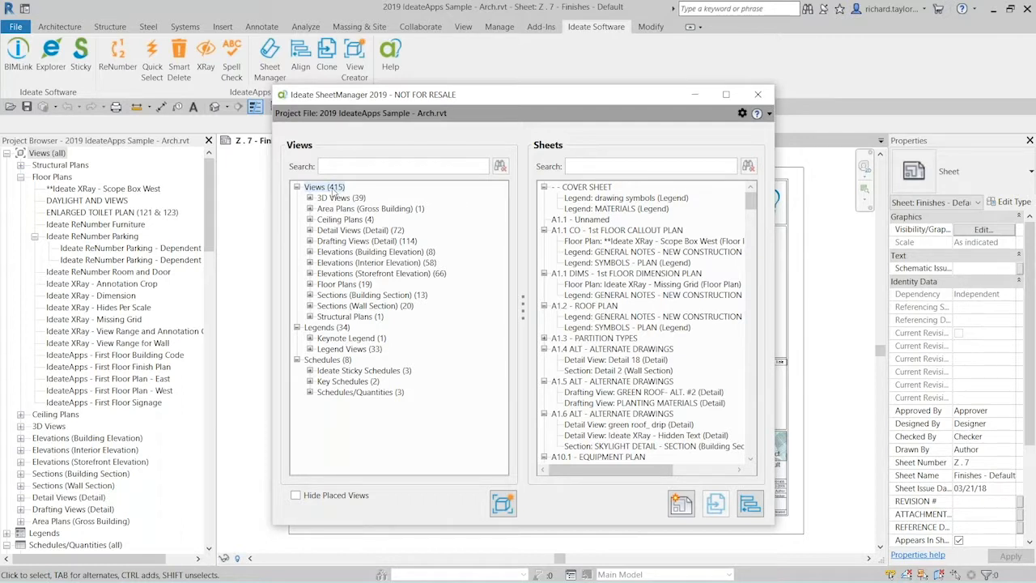
left_click(295, 495)
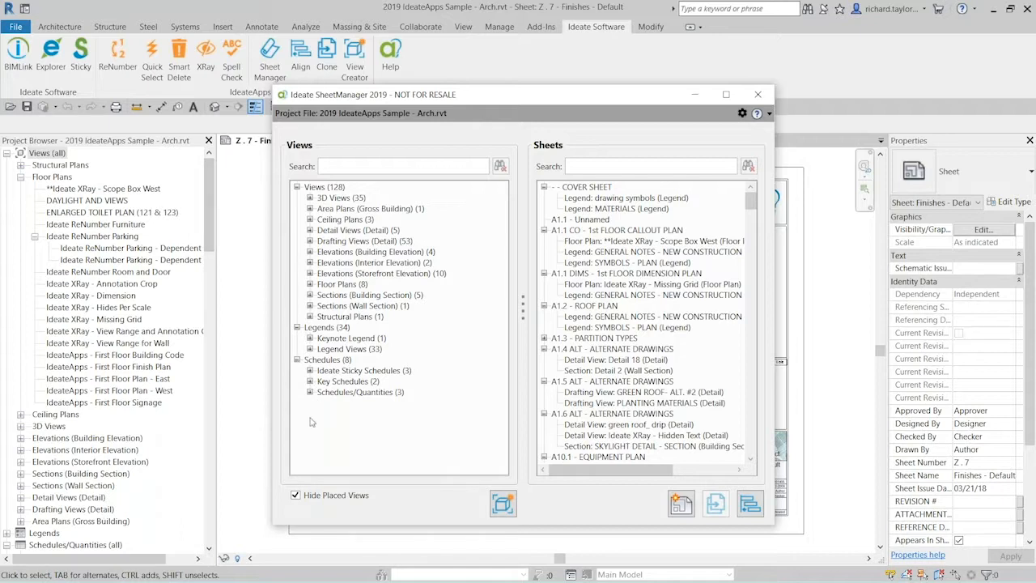
left_click(296, 495)
left_click(296, 496)
Step: Collapse the A3.5 and A3.6 storefront elevation, A4.1 wall section and A3.7 3D view sheets in the sheet list
left_click(750, 459)
left_click(750, 460)
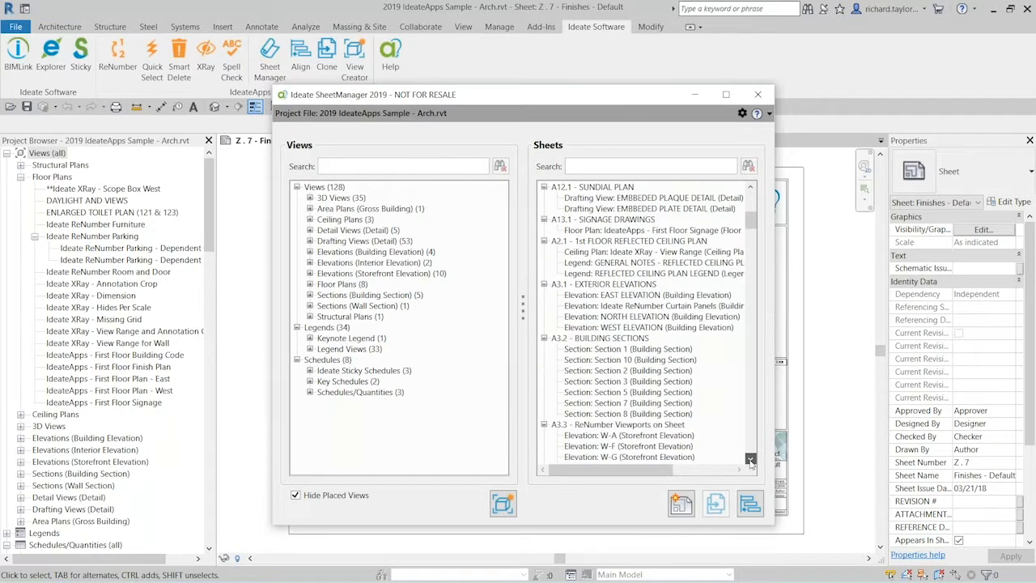
left_click_drag(751, 222, 772, 260)
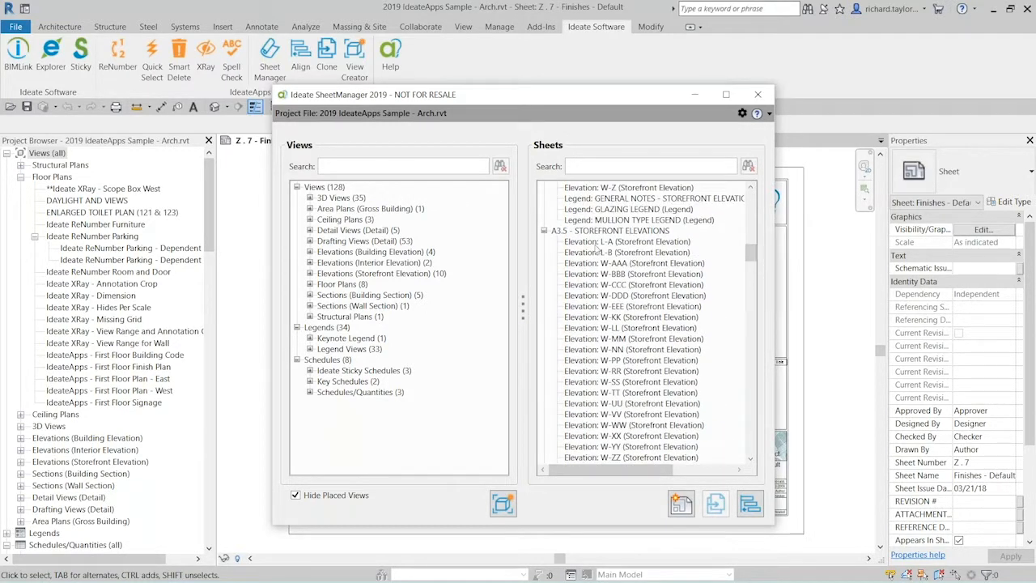
left_click(544, 230)
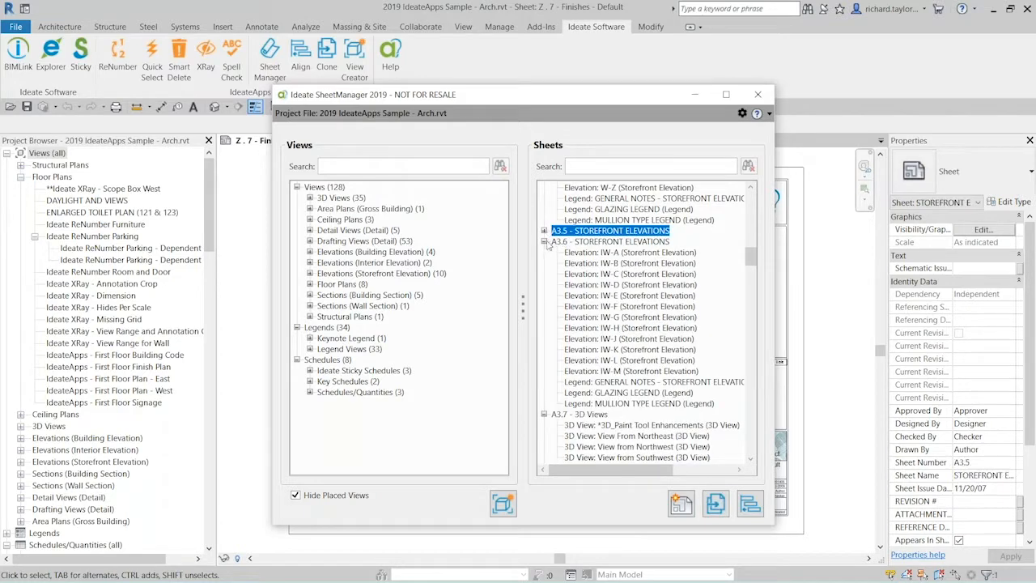
left_click(544, 241)
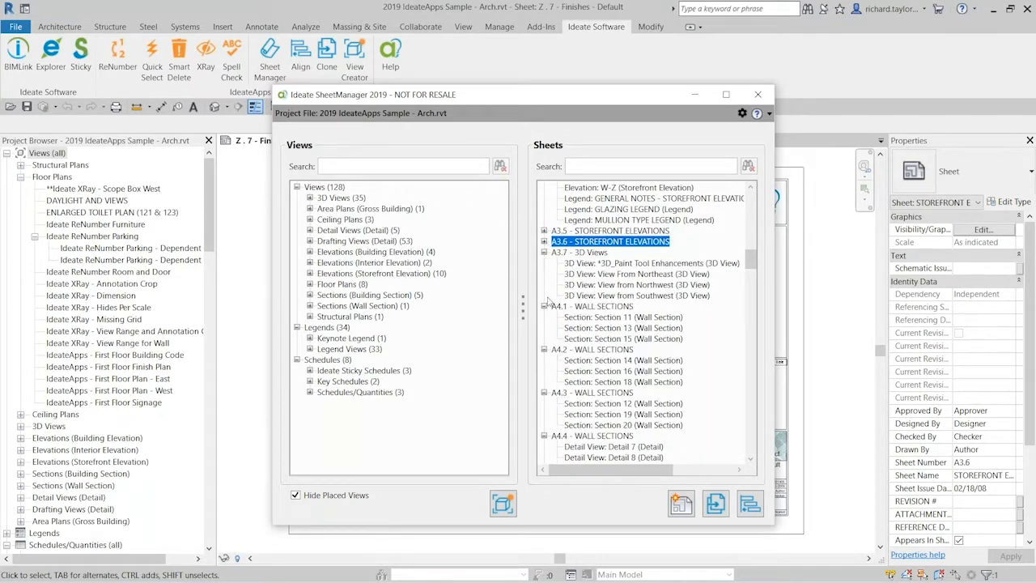
left_click(544, 306)
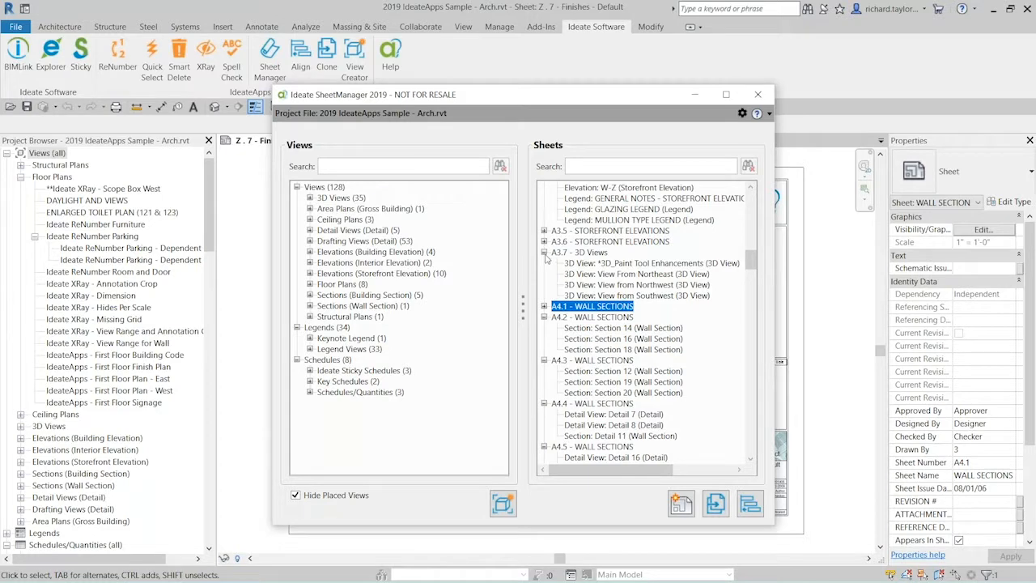
left_click(544, 252)
left_click_drag(749, 263, 750, 333)
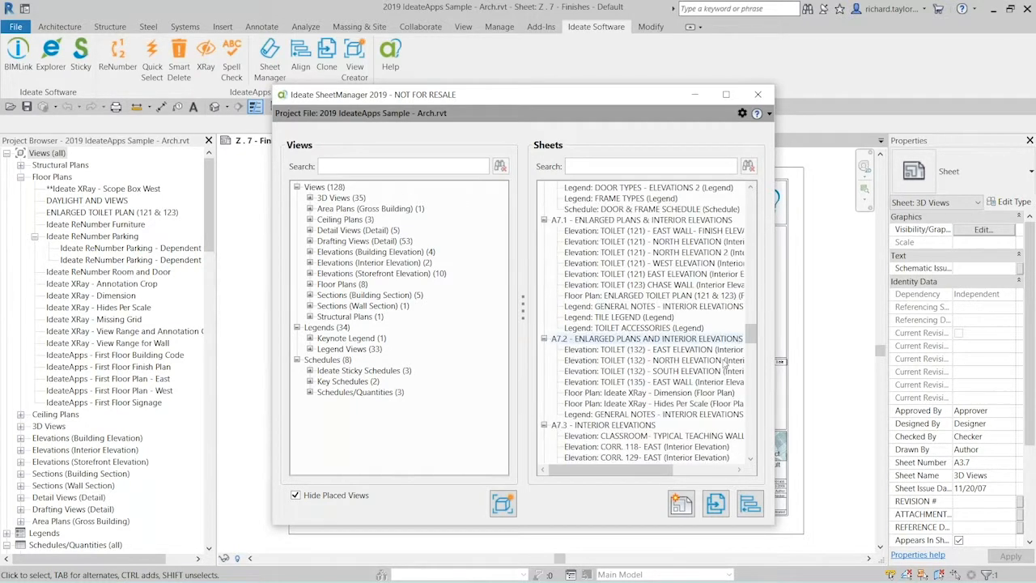
Step: Create a new sheet with the ISW Title block : IAP - E1 titleblock and rename it Parking Plan 1
left_click(681, 504)
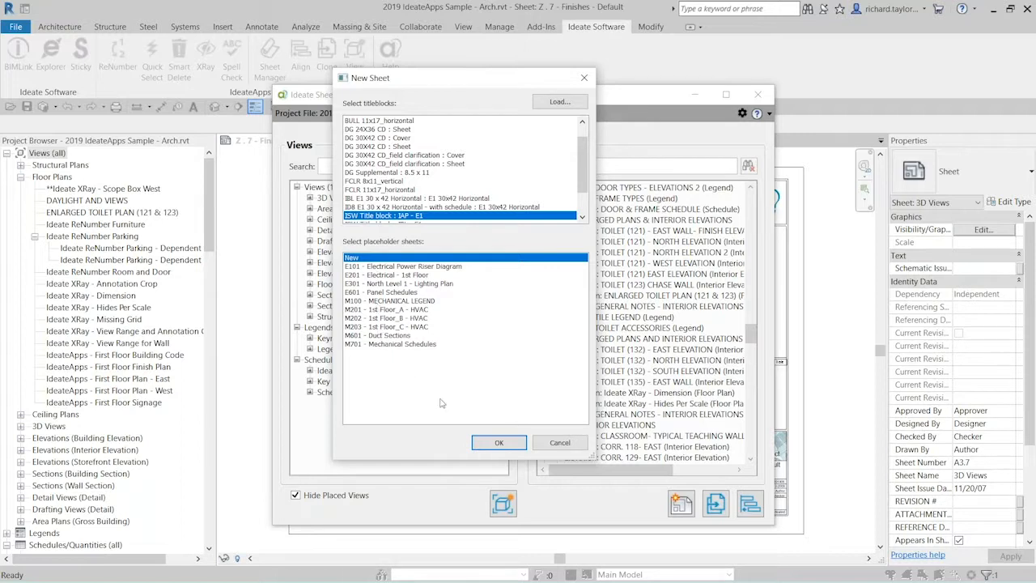
left_click(498, 442)
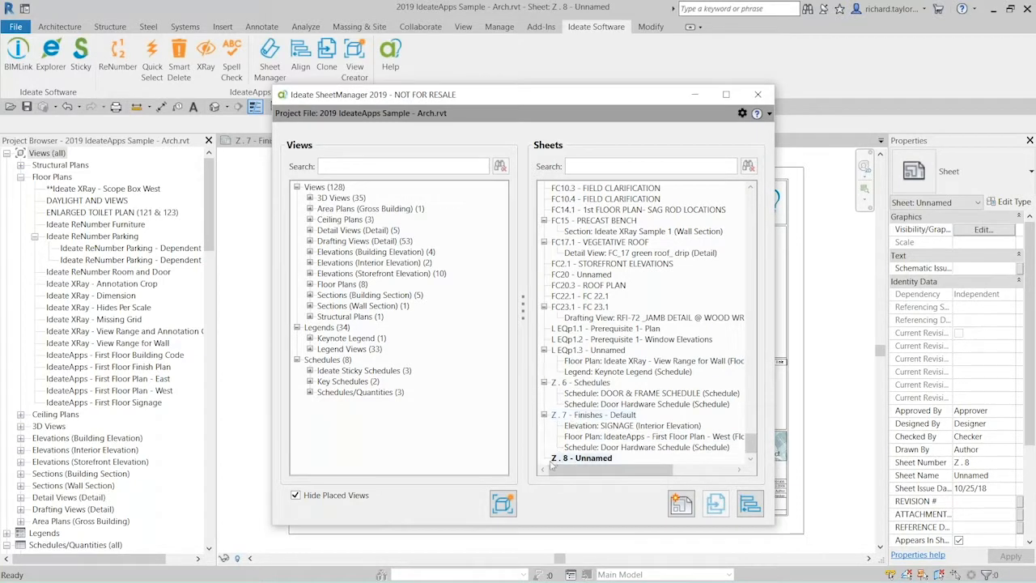
left_click(582, 459)
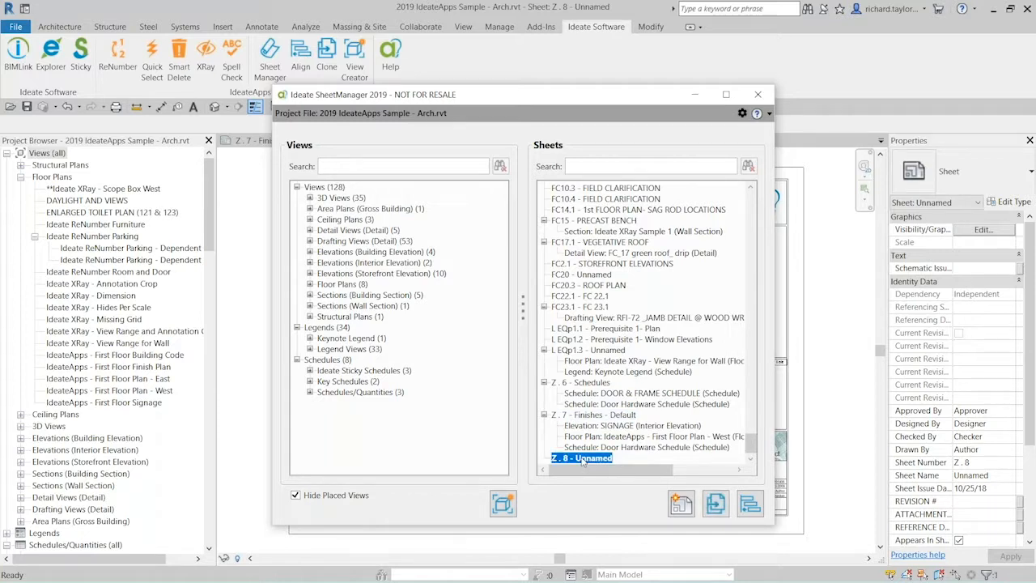
right_click(582, 459)
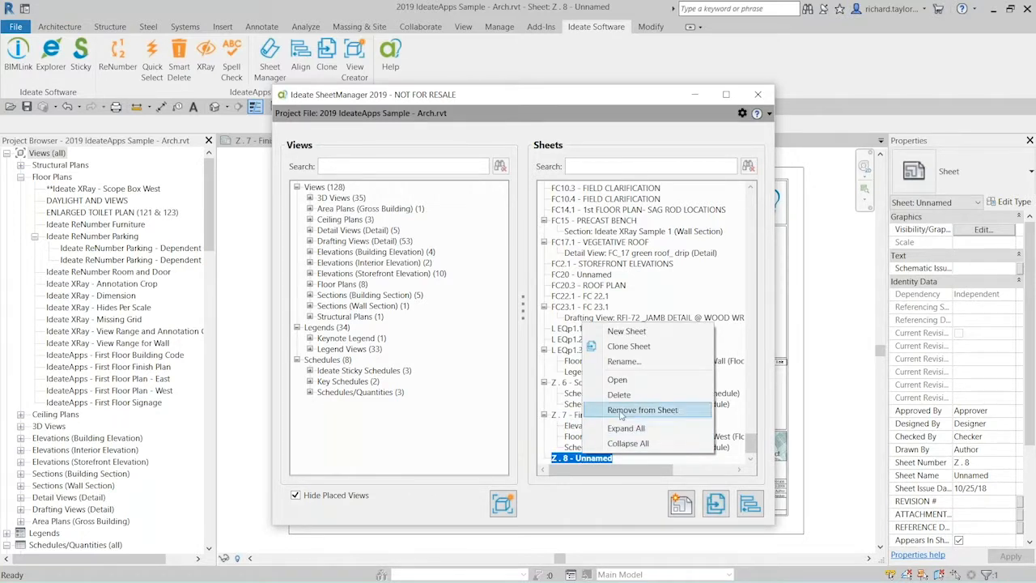
left_click(634, 370)
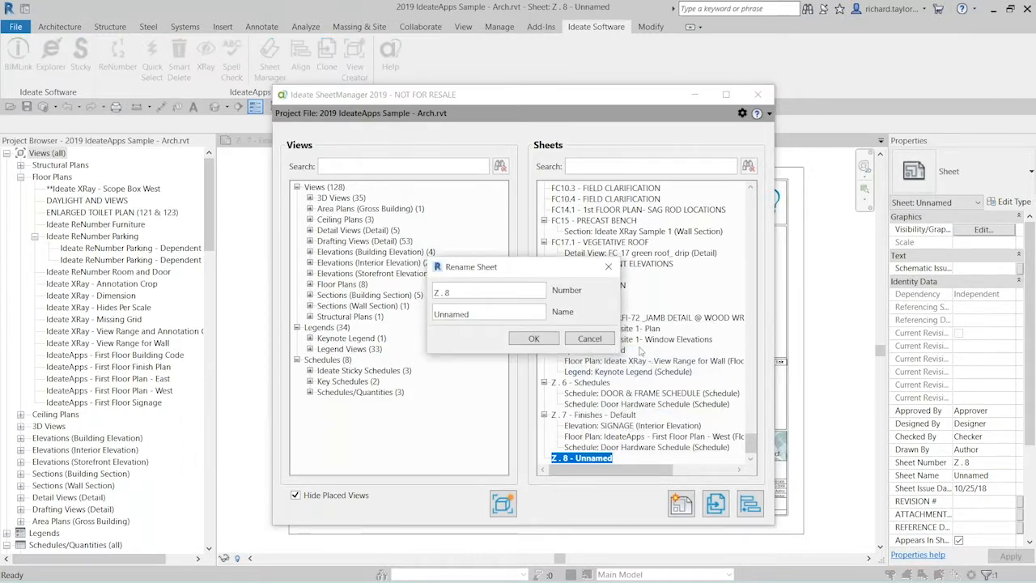
type("Parking Plan 1")
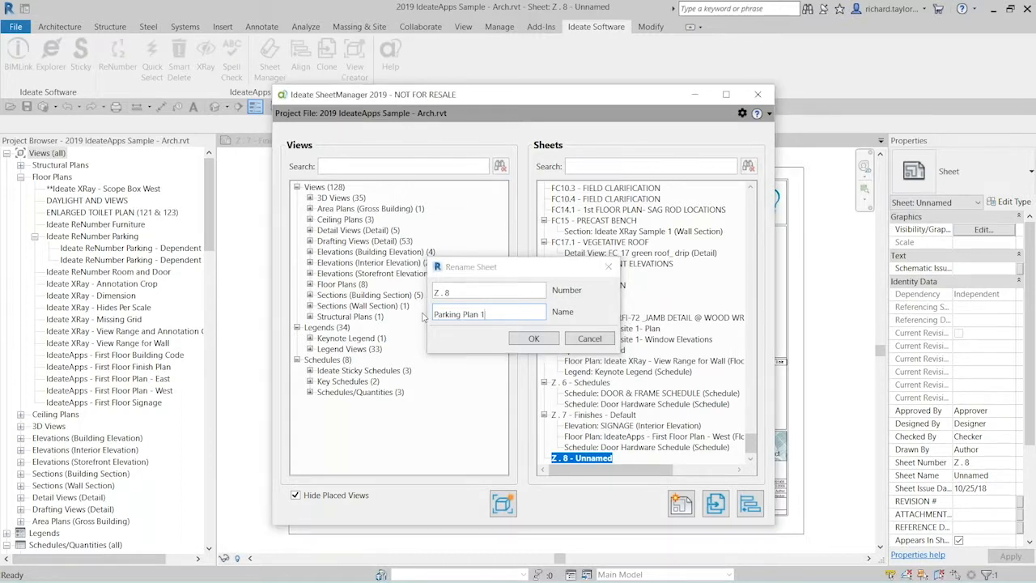
key("Return")
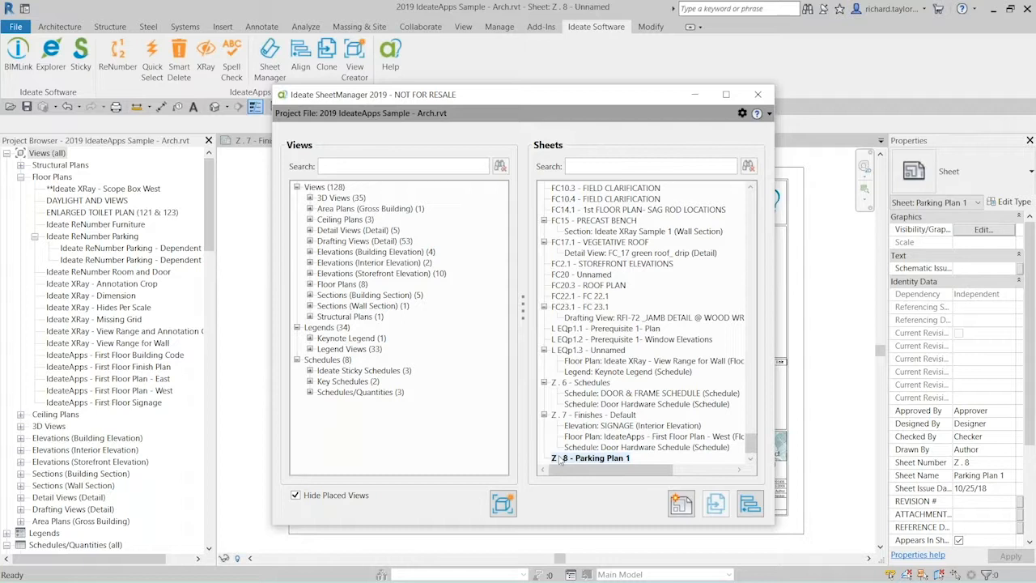
Step: Expand the Floor Plans group of unplaced views and widen the SheetManager window and view list to fit the full names
left_click(749, 460)
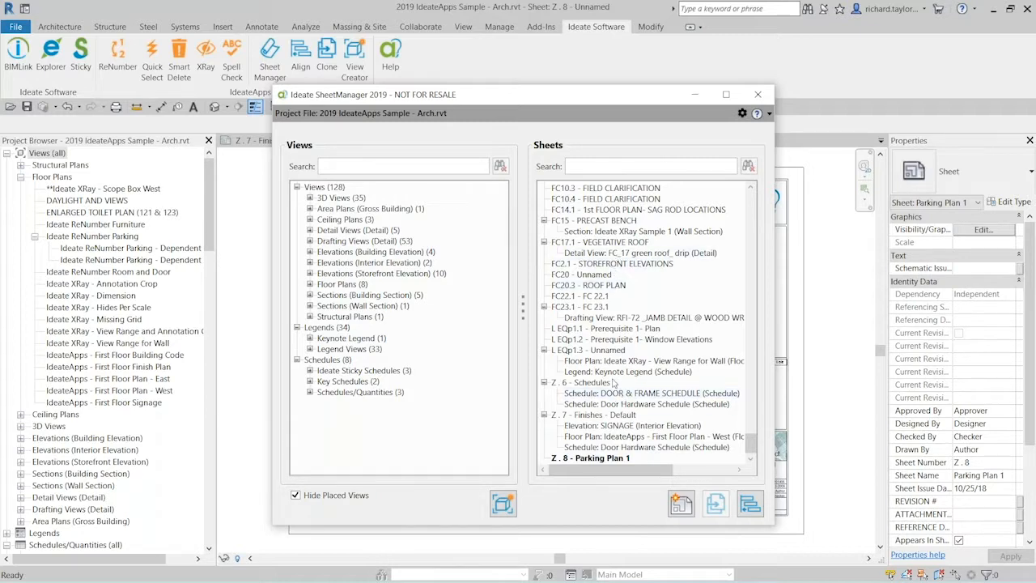
left_click(309, 284)
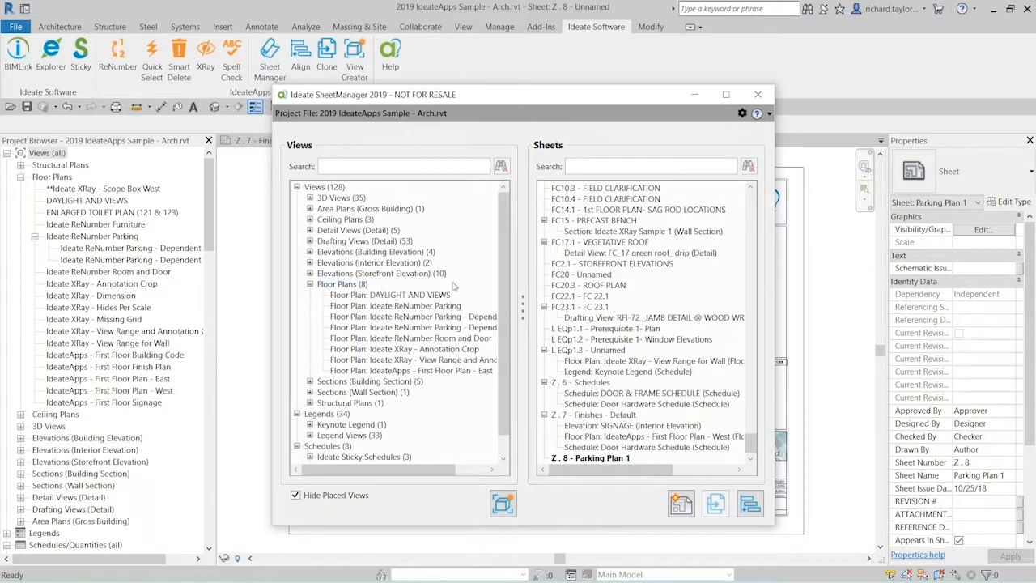
left_click_drag(269, 304, 174, 304)
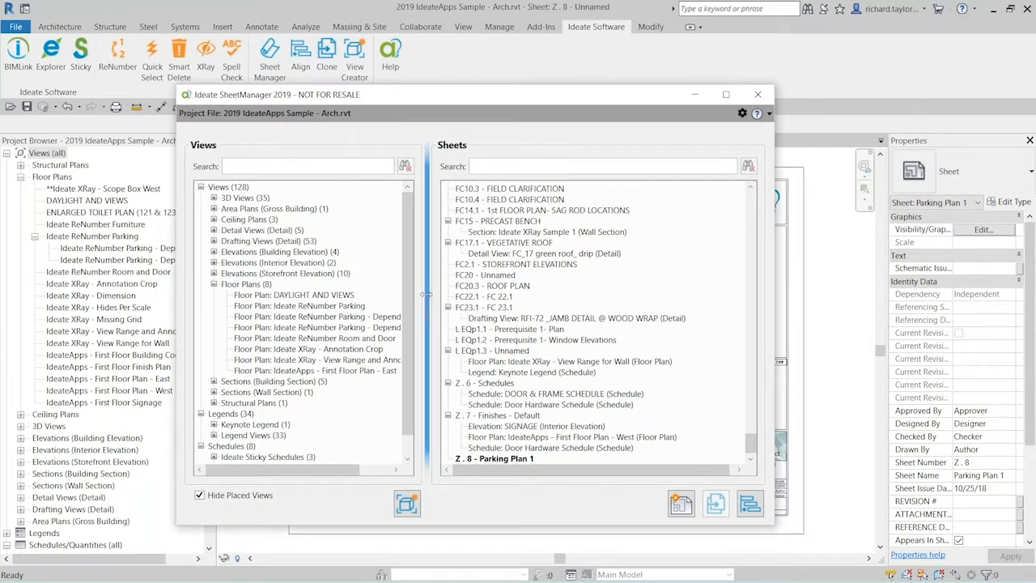
left_click_drag(426, 293, 458, 296)
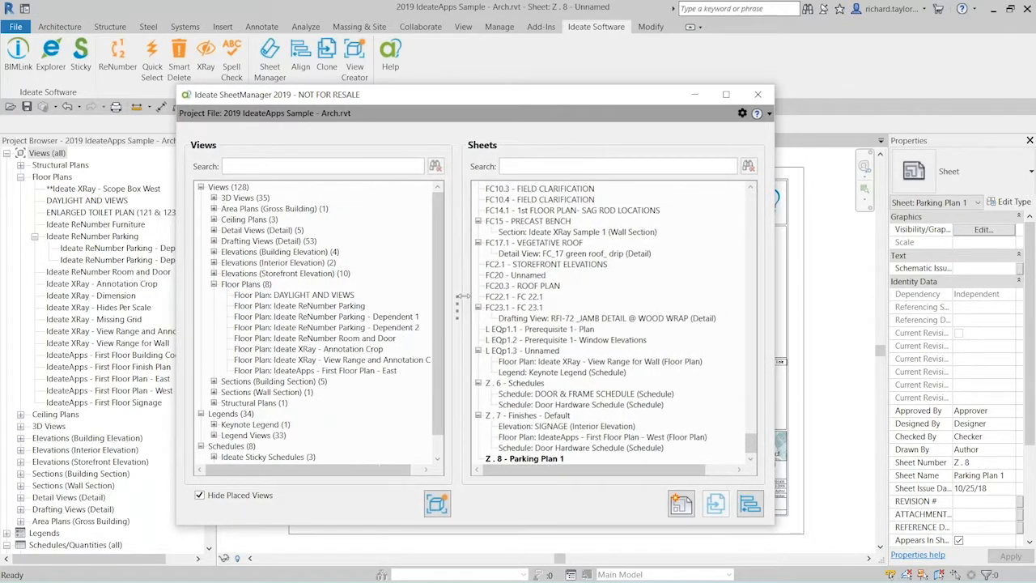
Step: Place the Ideate ReNumber Parking - Dependent 1 floor plan on sheet Z . 8 - Parking Plan 1 and expand that sheet's contents
left_click(363, 318)
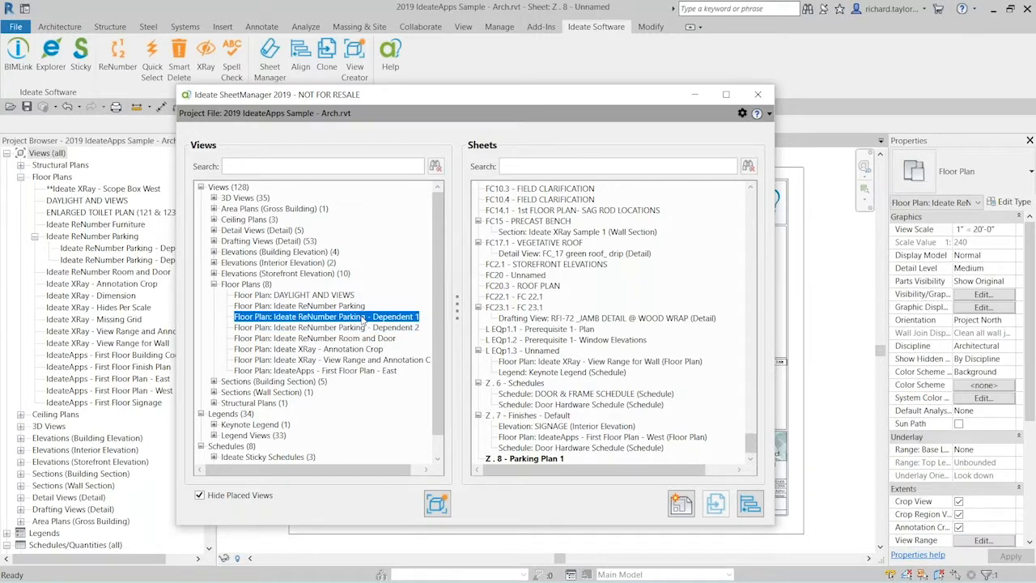
left_click_drag(363, 320, 495, 460)
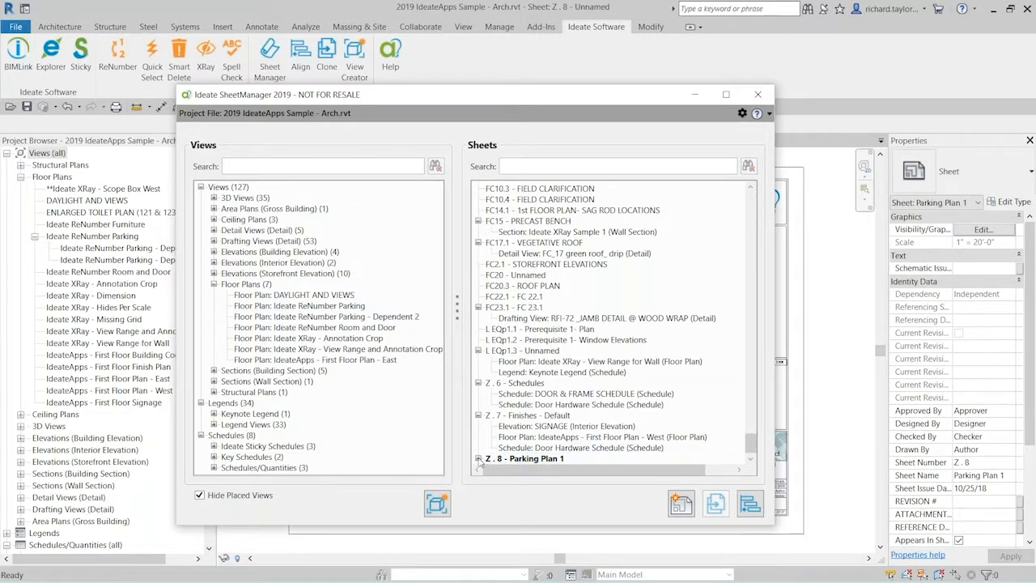
left_click(478, 459)
left_click(750, 459)
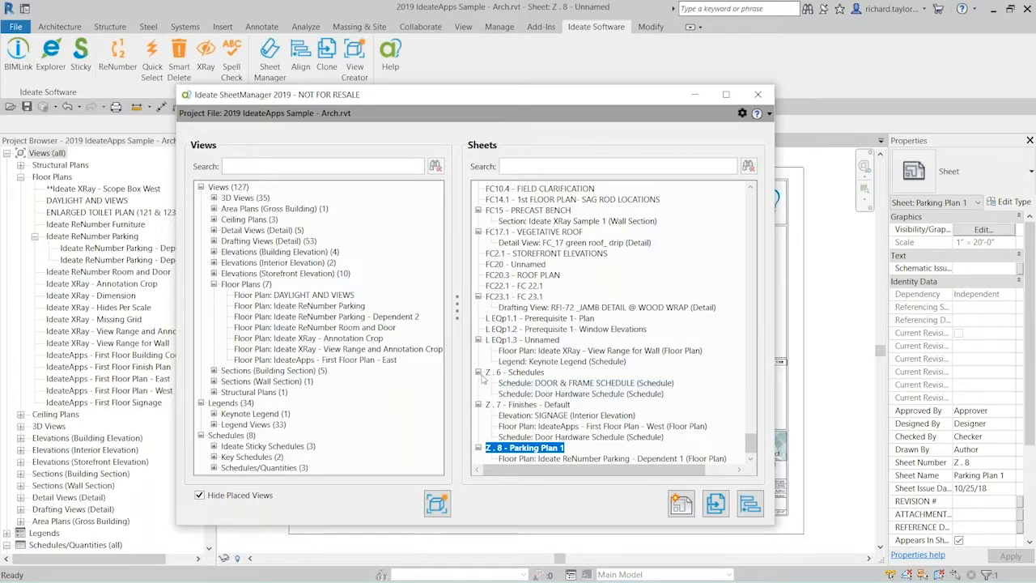
Step: Move the Door Hardware Schedule from sheet Z . 6 - Schedules to sheet Z . 8 - Parking Plan 1
left_click(540, 394)
left_click(534, 447, "ctrl")
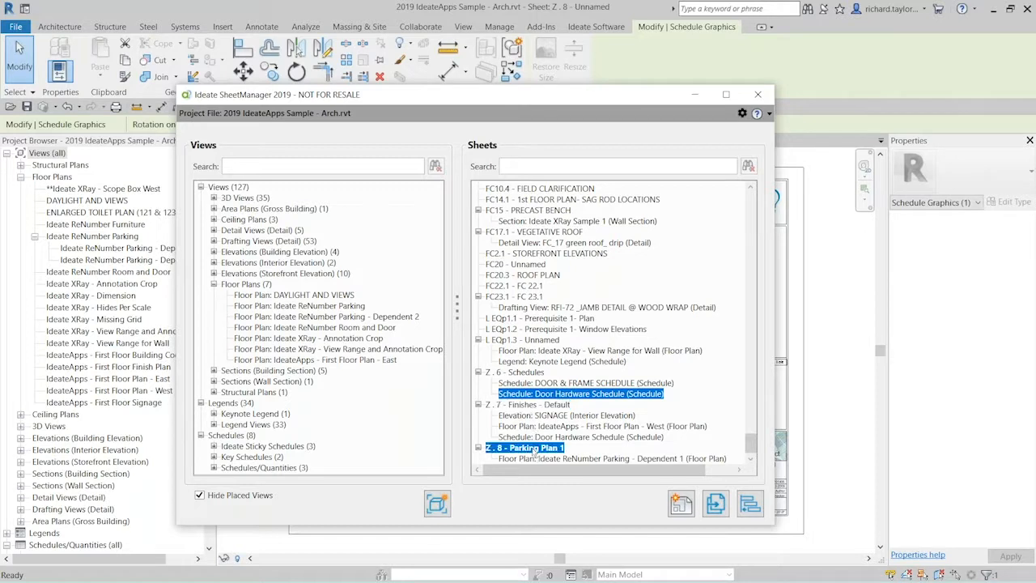
left_click(534, 450, "ctrl")
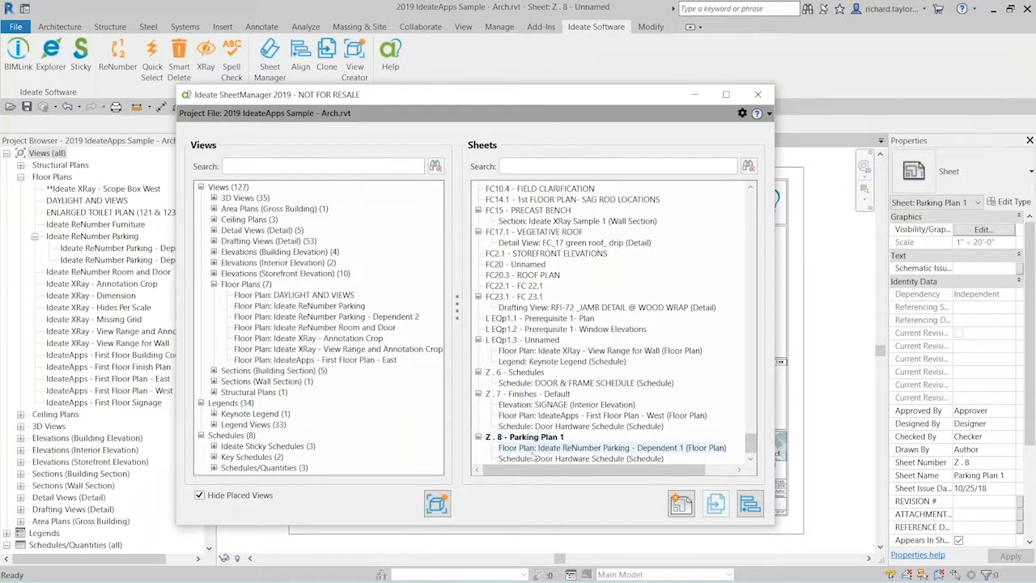
Step: Move the SIGNAGE interior elevation from sheet Z . 7 to sheet Z . 8 and move the SheetManager window off the sheet drawing
left_click(546, 405)
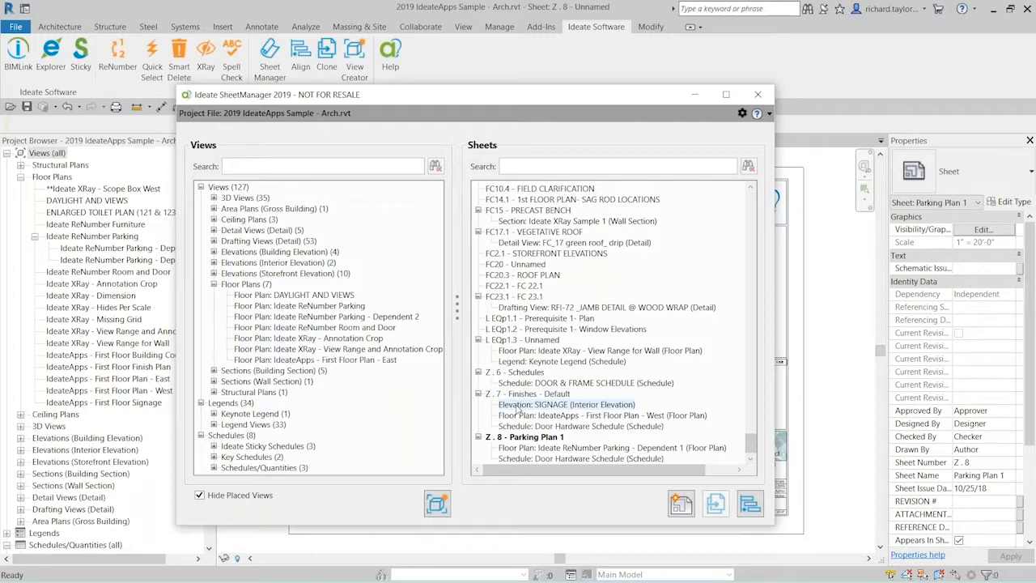
left_click(516, 406)
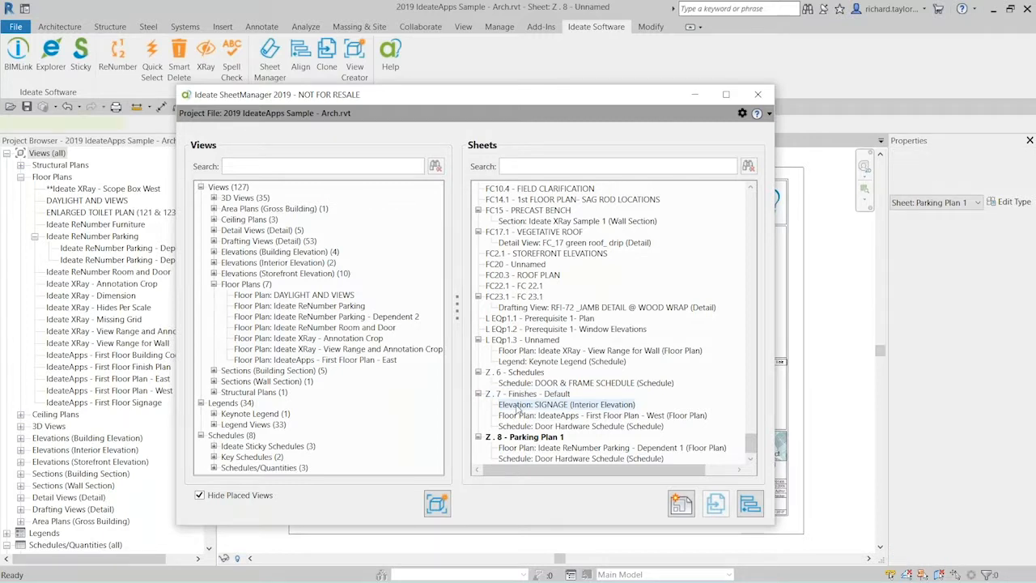
left_click(524, 438, "ctrl")
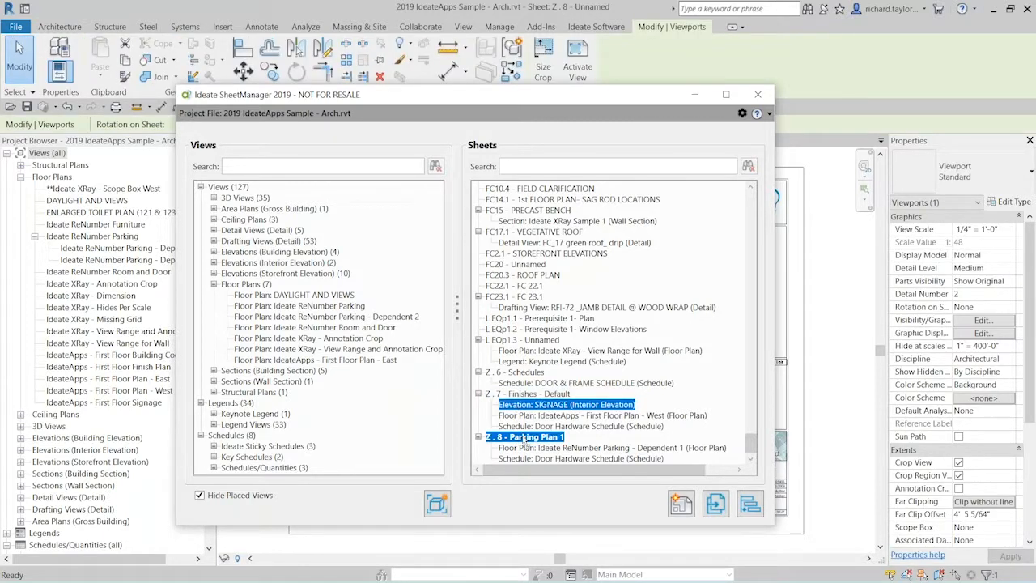
left_click_drag(524, 440, 522, 439)
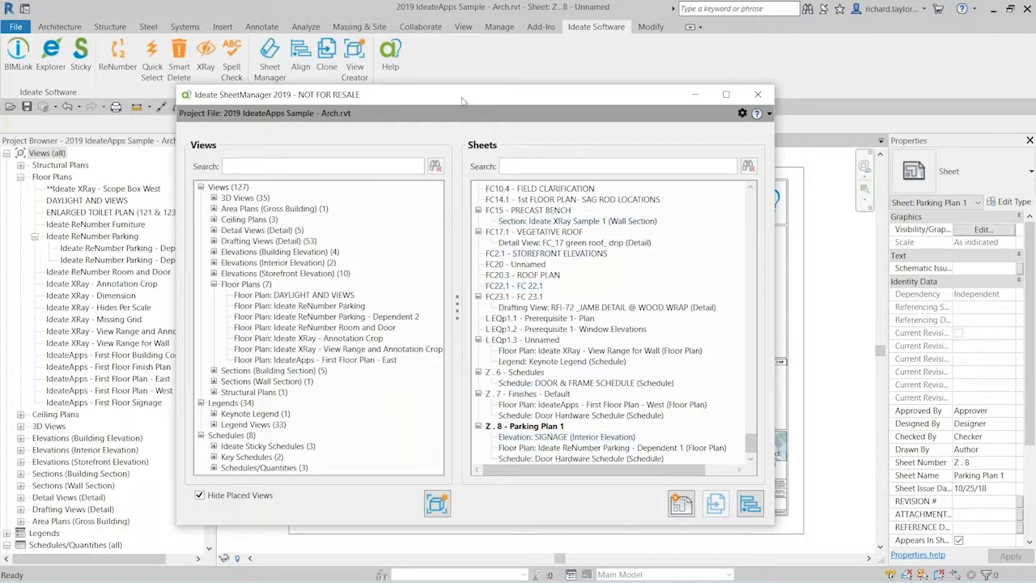
left_click_drag(463, 105, 497, 545)
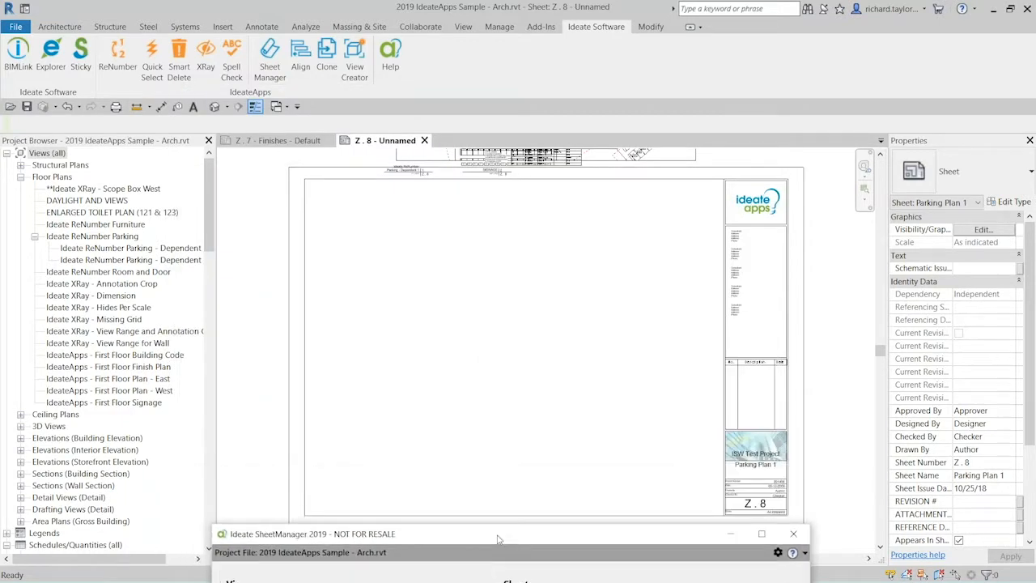
Step: Move the parking floor plan viewport from above the title block onto the upper part of sheet Z . 8 - Parking Plan 1
scroll(465, 356, "down", 2)
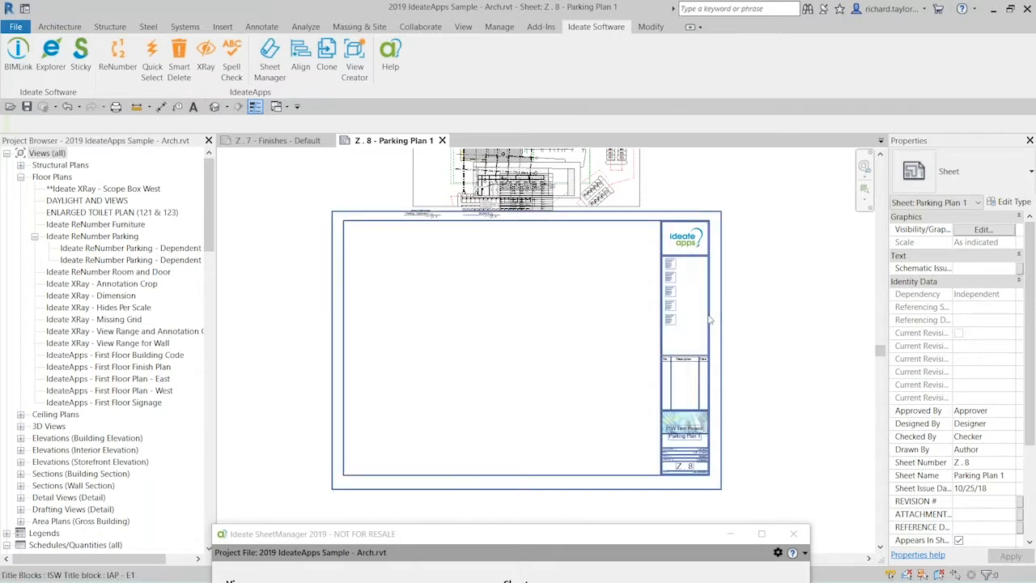
scroll(574, 277, "down", 2)
middle_click_drag(578, 286, 591, 349)
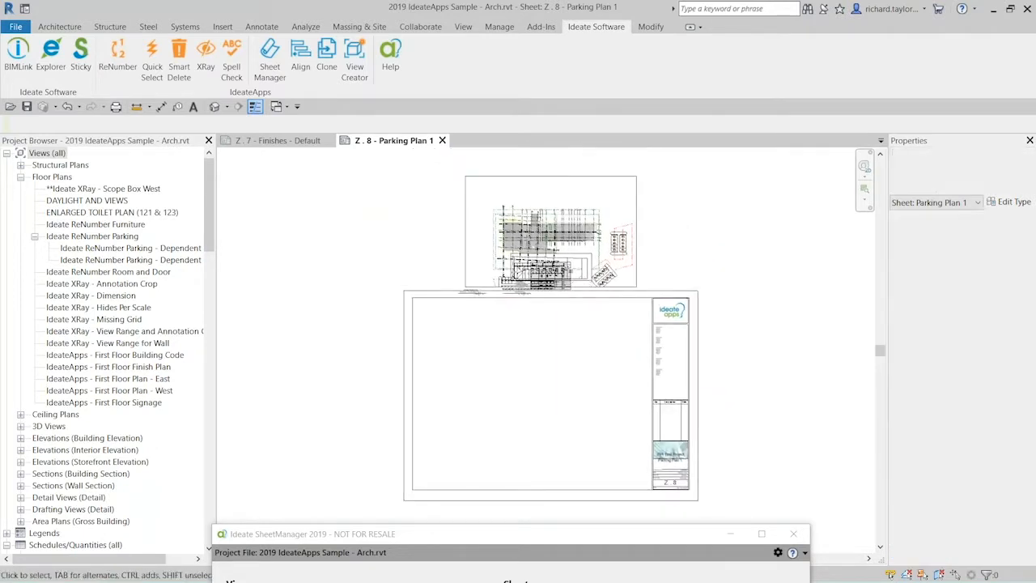
left_click(466, 230)
left_click_drag(466, 230, 421, 360)
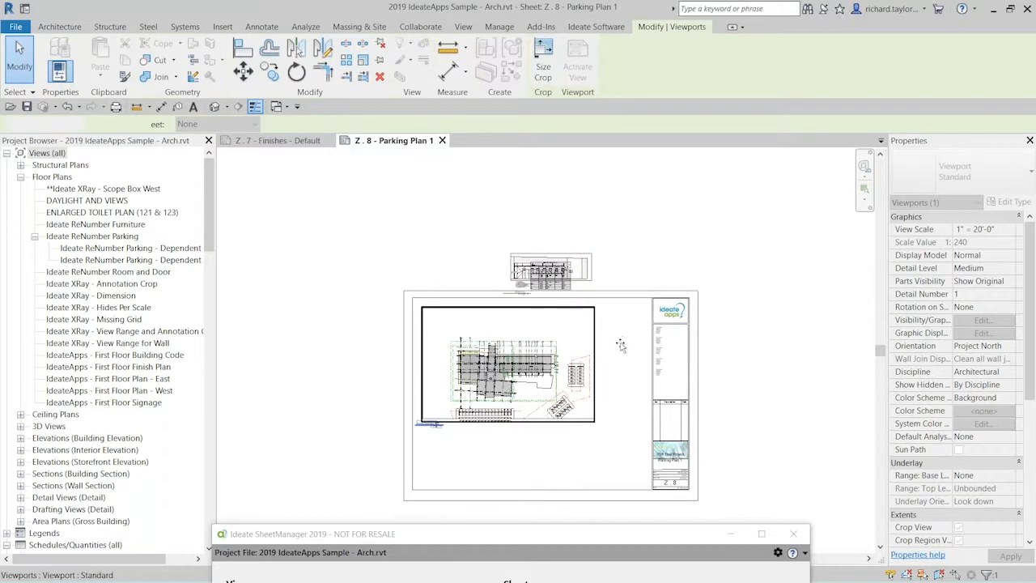
Step: Place the SIGNAGE elevation and the Door Hardware Schedule side by side below the floor plan on the sheet and fit the sheet in view
left_click(562, 300)
left_click_drag(582, 264, 525, 458)
left_click_drag(545, 285, 566, 454)
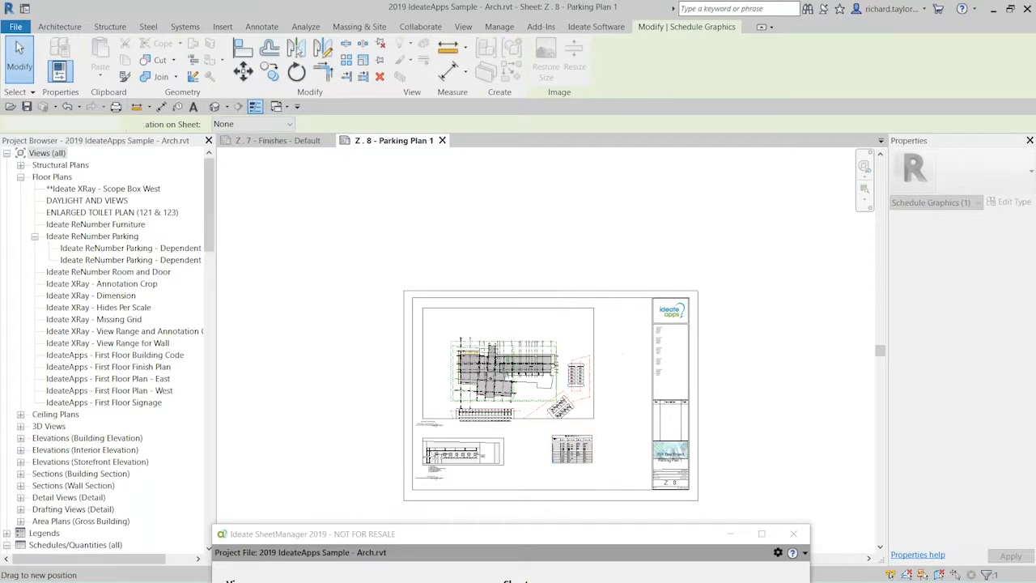
left_click(601, 232)
right_click(605, 232)
left_click(669, 347)
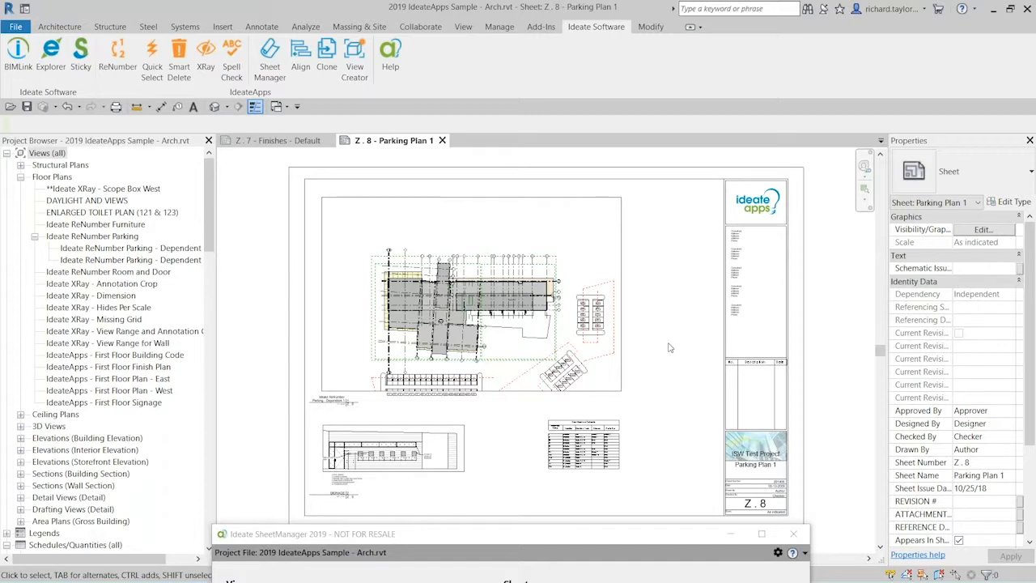
Step: Collapse the Floor Plans group in the Project Browser and expand the contents of sheet Z . 8 - Parking Plan 1
left_click(20, 177)
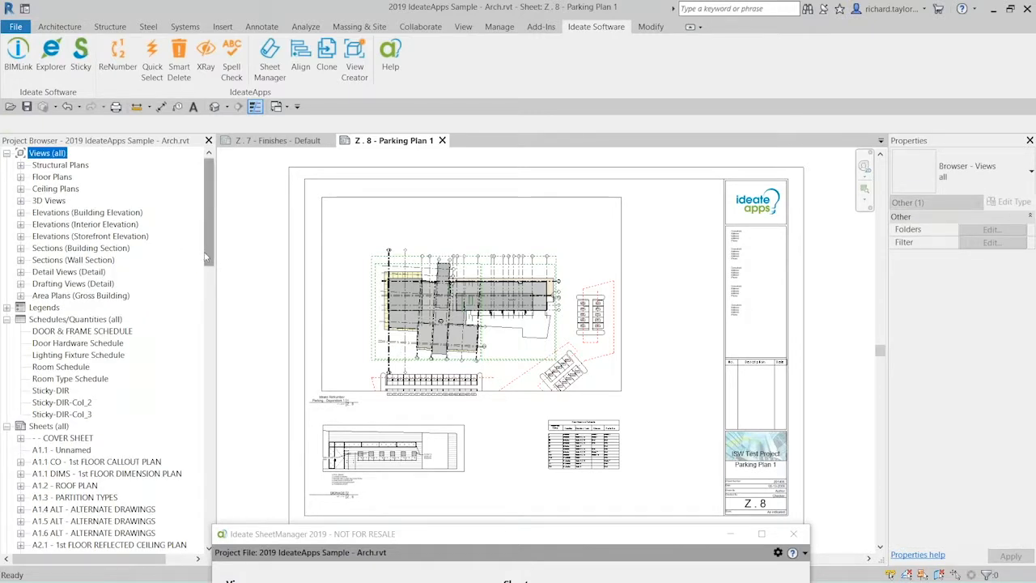
left_click_drag(210, 245, 262, 505)
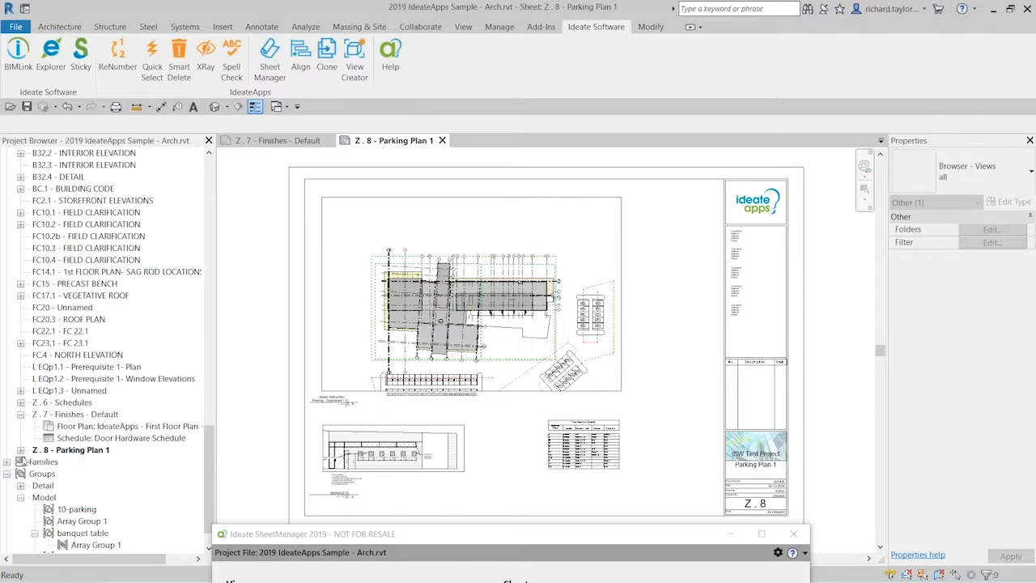
left_click(21, 450)
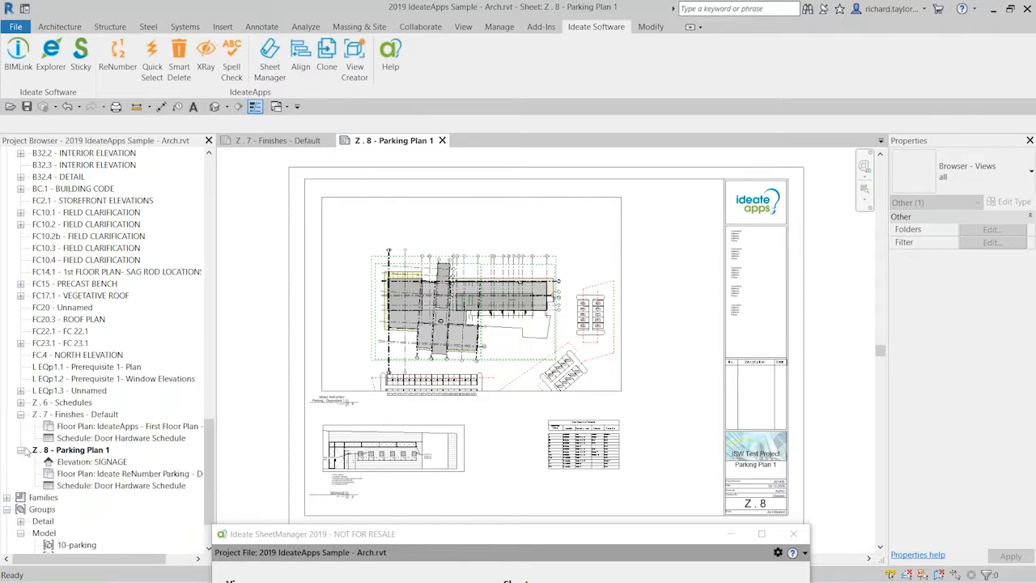
Step: Check the Duplicate View options for sheet Z . 8 - Parking Plan 1 in the Project Browser and dismiss them
left_click(71, 450)
right_click(72, 451)
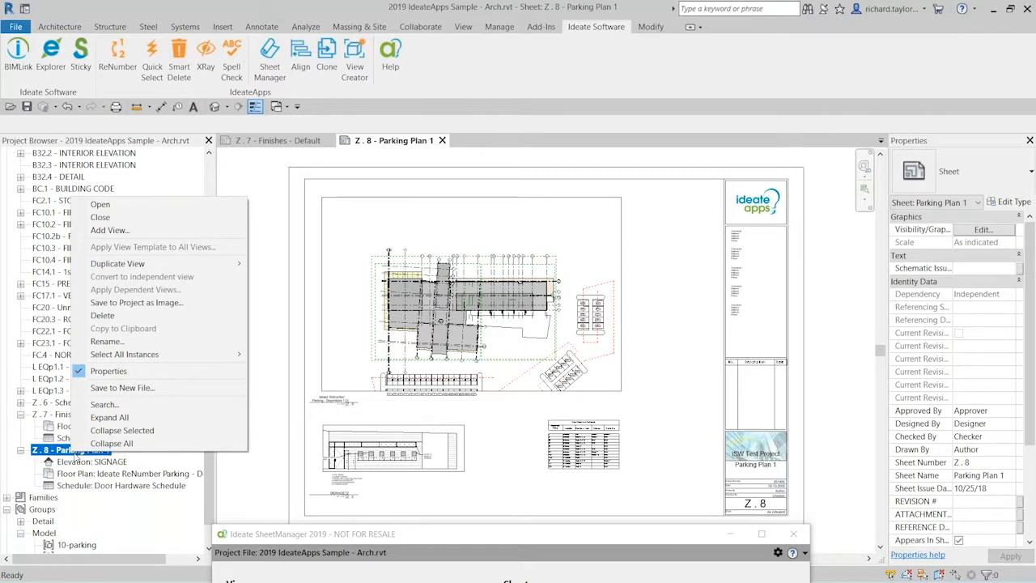
mouse_move(120, 267)
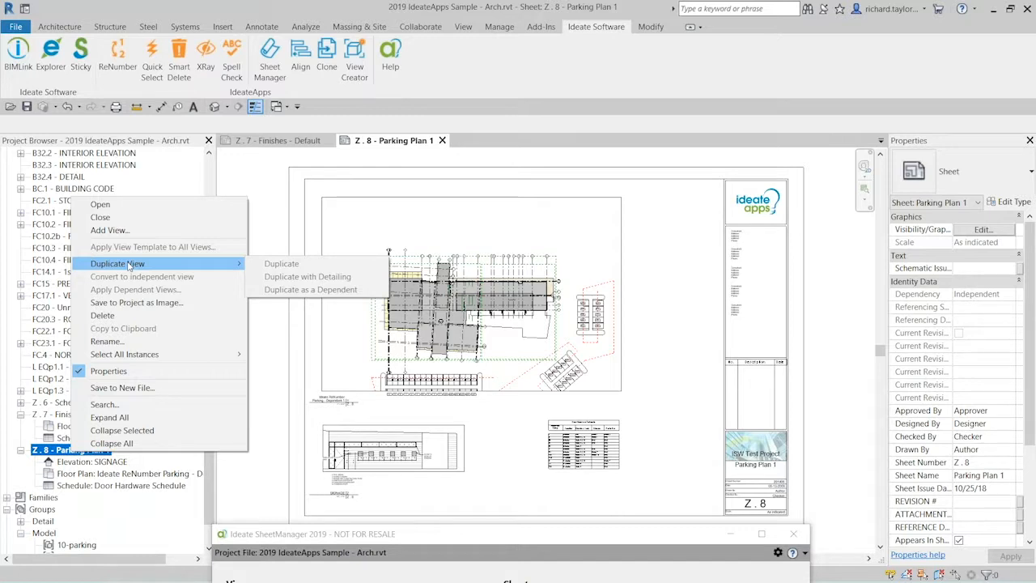
left_click(261, 204)
Step: Select sheet Z . 8 - Parking Plan 1 in SheetManager and move its window clear of the drawing
left_click_drag(448, 528, 448, 90)
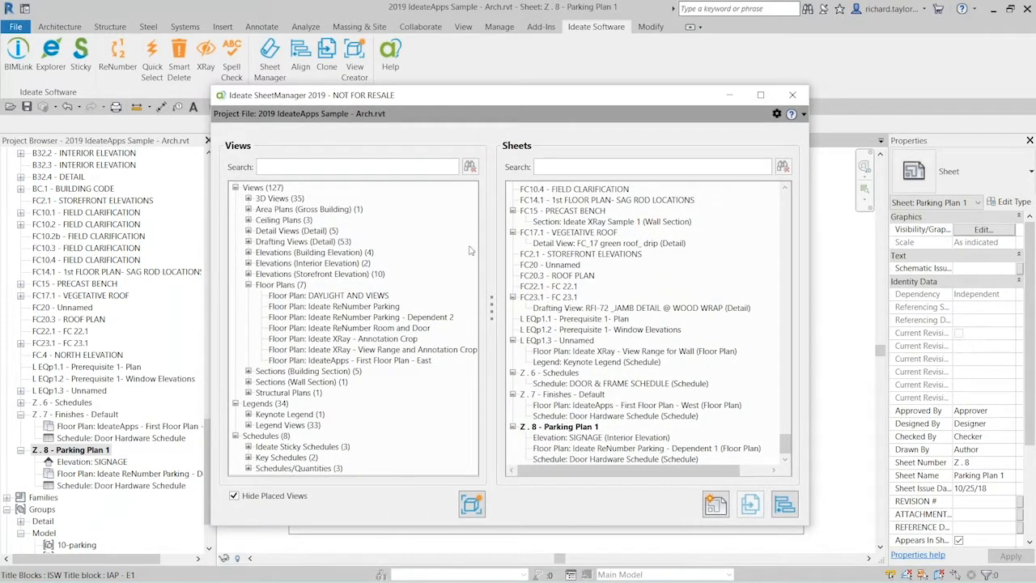
left_click(563, 427)
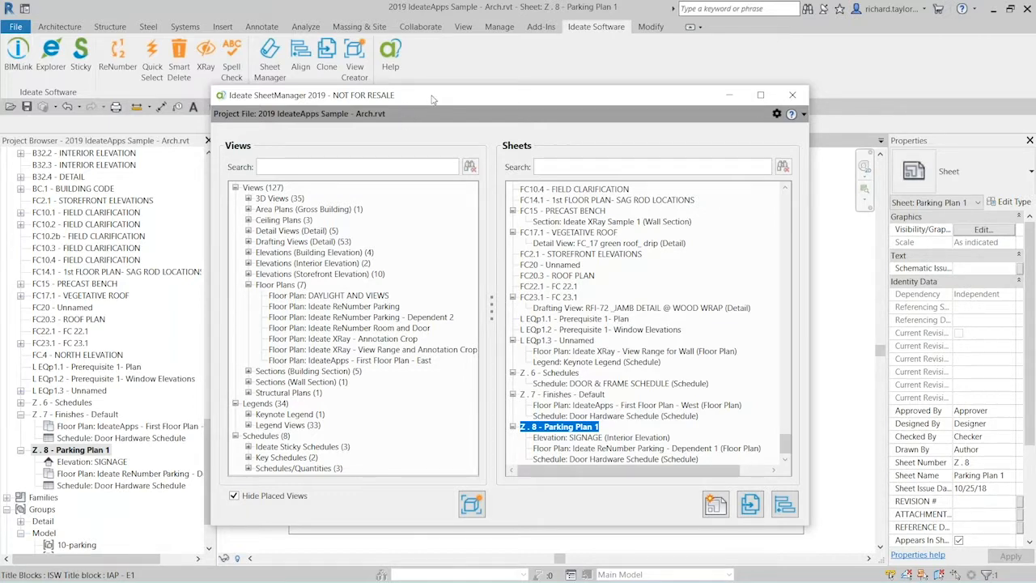
left_click_drag(431, 100, 441, 505)
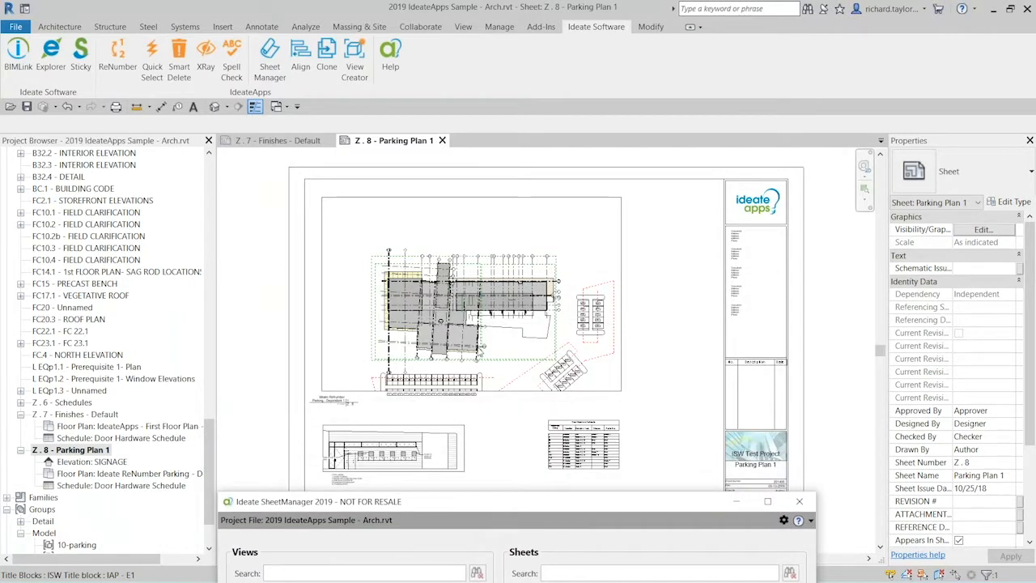
Step: Examine the parking stalls and building on the sheet's floor plan close up
scroll(575, 301, "up", 4)
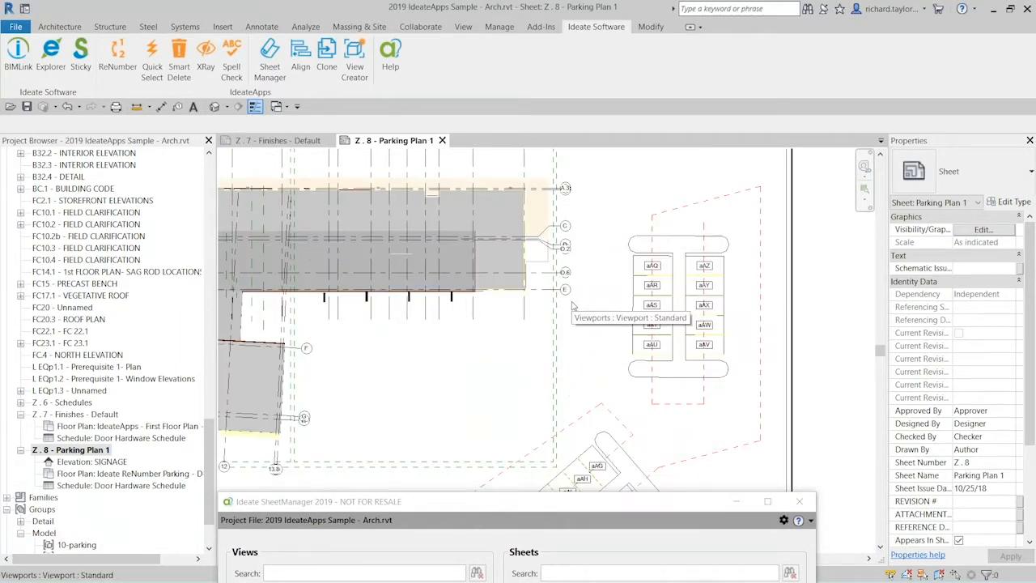
scroll(575, 301, "down", 3)
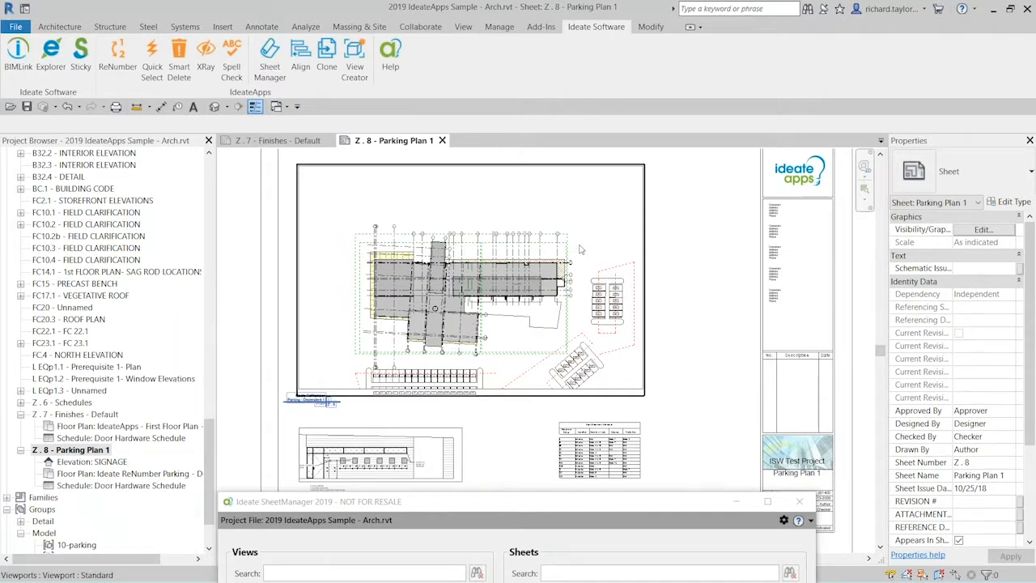
left_click(625, 193)
Step: Start cloning sheet Z . 8 - Parking Plan 1 from SheetManager and name the new sheet Parking Plan 2
left_click_drag(625, 502, 595, 186)
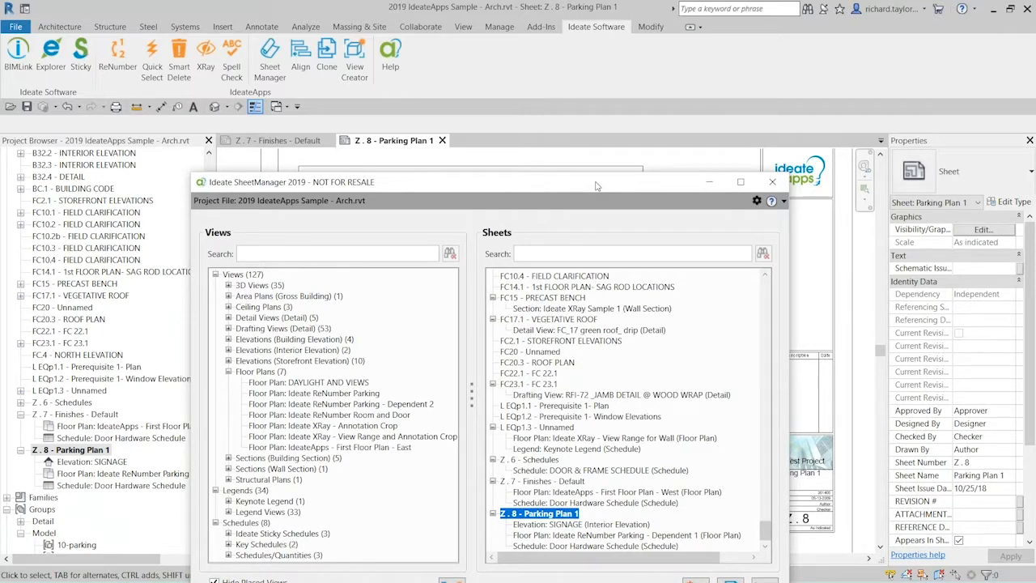
left_click_drag(597, 186, 590, 129)
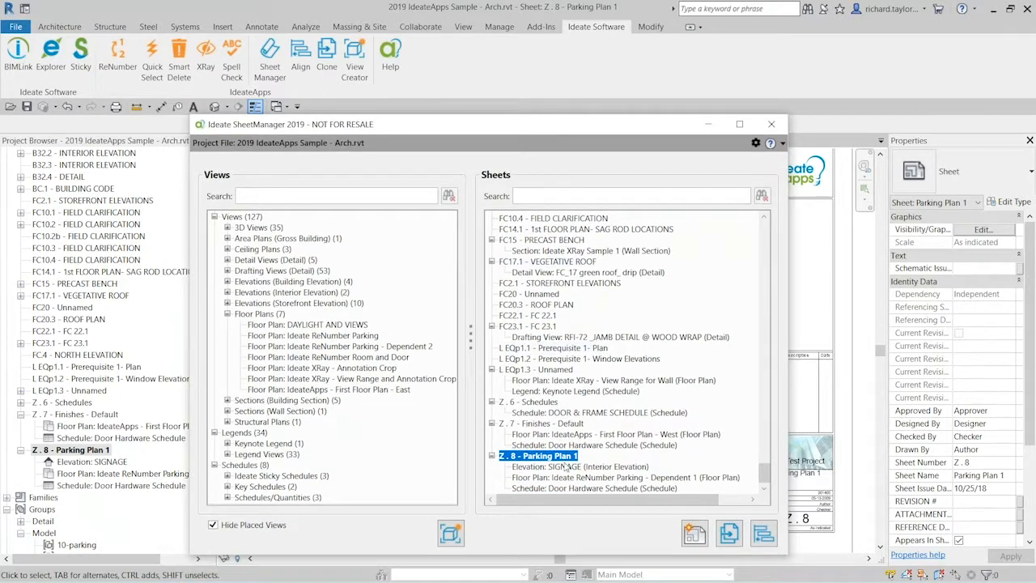
left_click(729, 532)
mouse_move(391, 150)
left_mouse_down()
mouse_move(485, 77)
mouse_move(559, 44)
left_mouse_up()
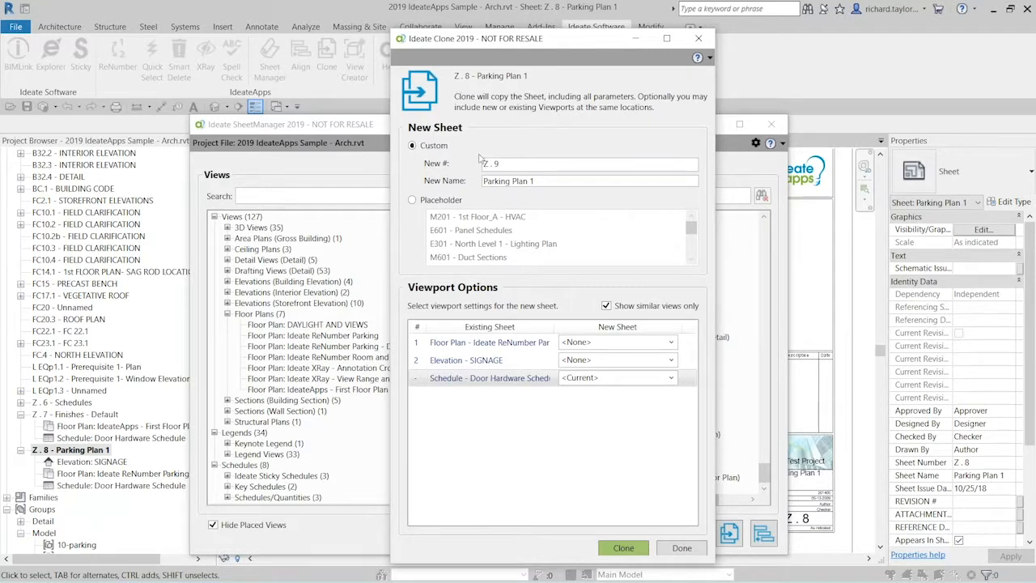
left_click(532, 181)
type("2")
key("BackSpace")
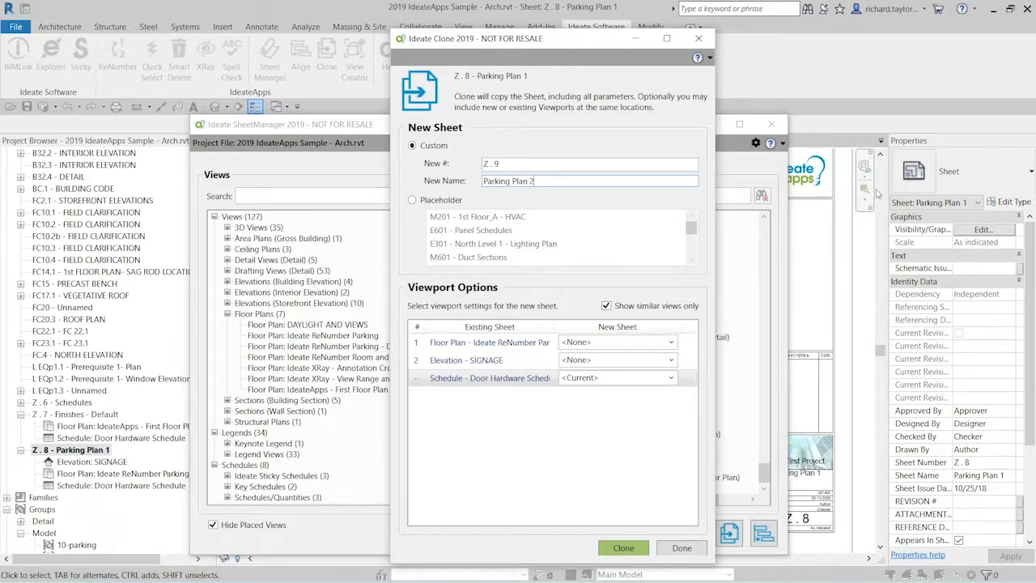
Step: Widen the Clone window and set the new sheet's floor plan viewport to Floor Plan - Ideate ReNumber Parking - Dependent 2
left_click_drag(715, 327, 850, 325)
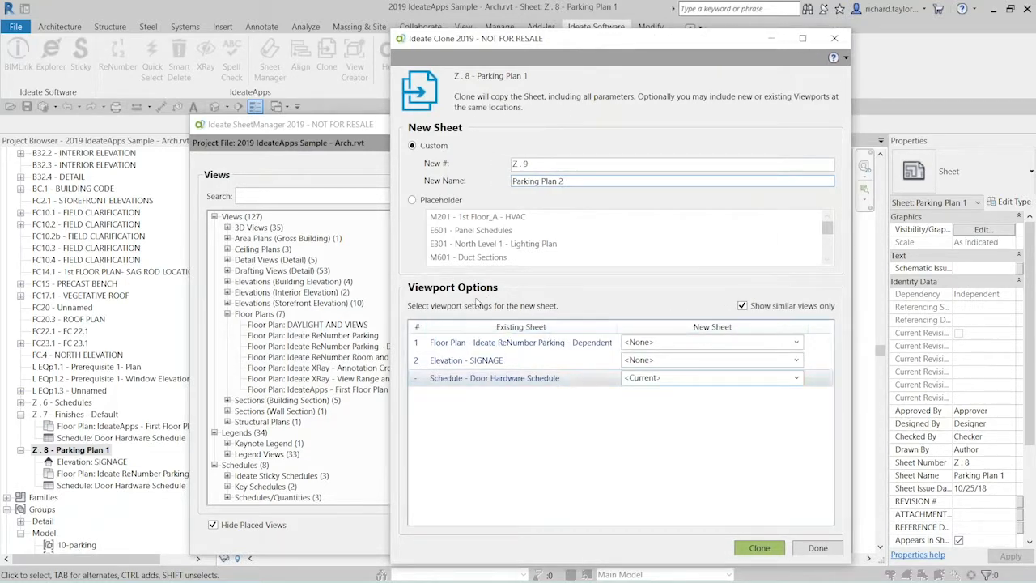
left_click(797, 343)
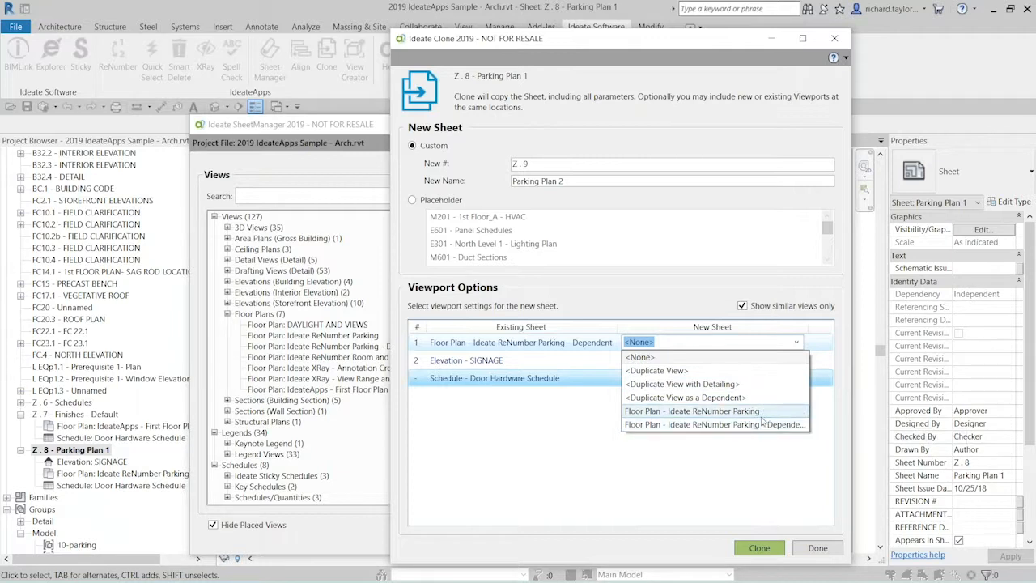
left_click(807, 323)
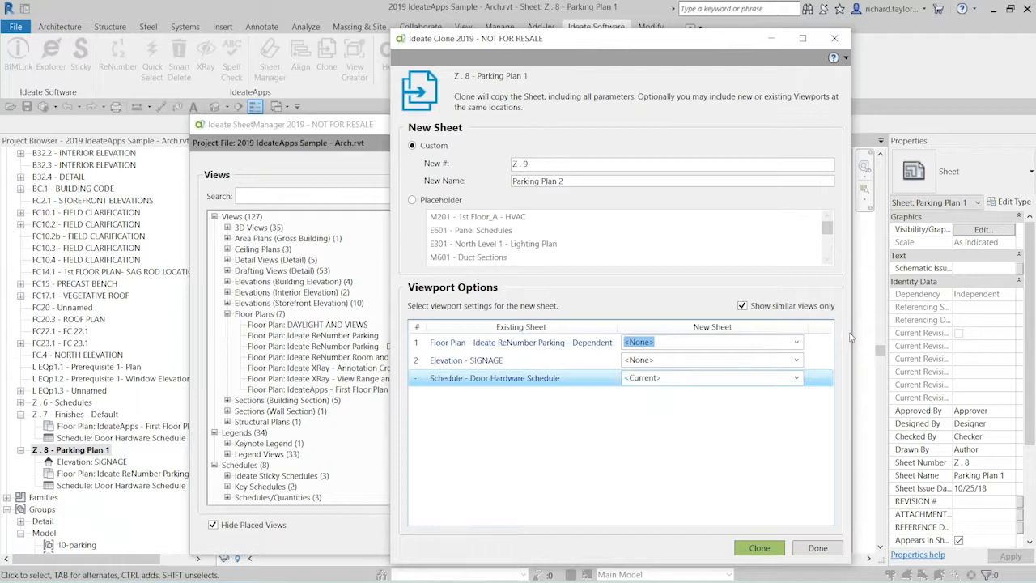
left_click_drag(862, 327, 913, 327)
left_click(856, 335)
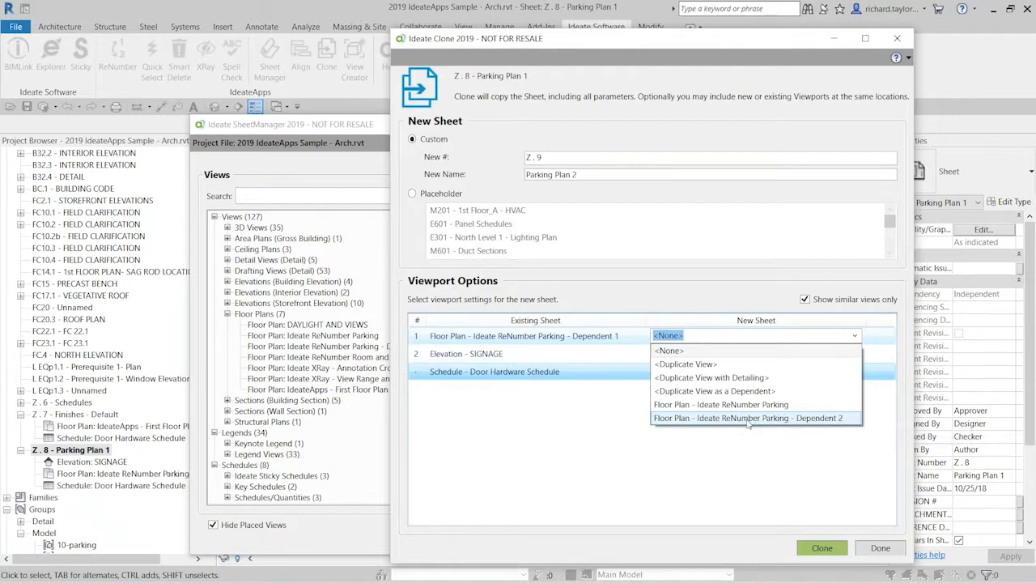
left_click(712, 378)
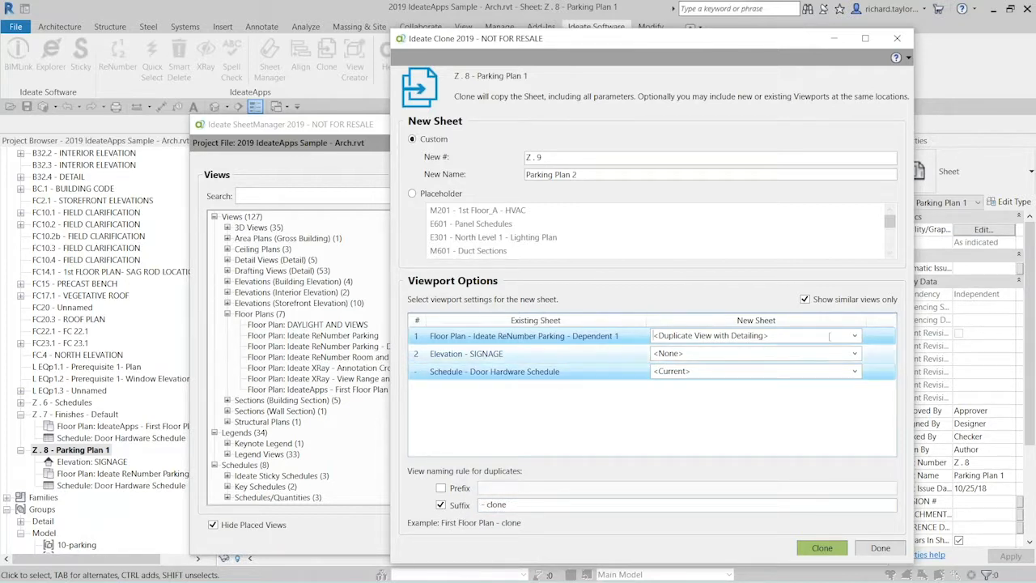
left_click(854, 336)
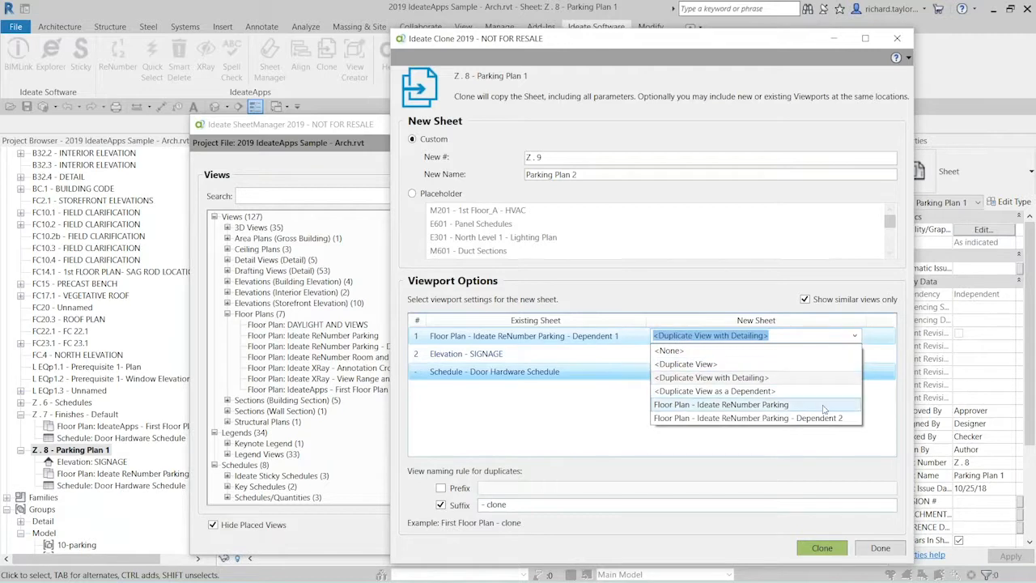
left_click(745, 417)
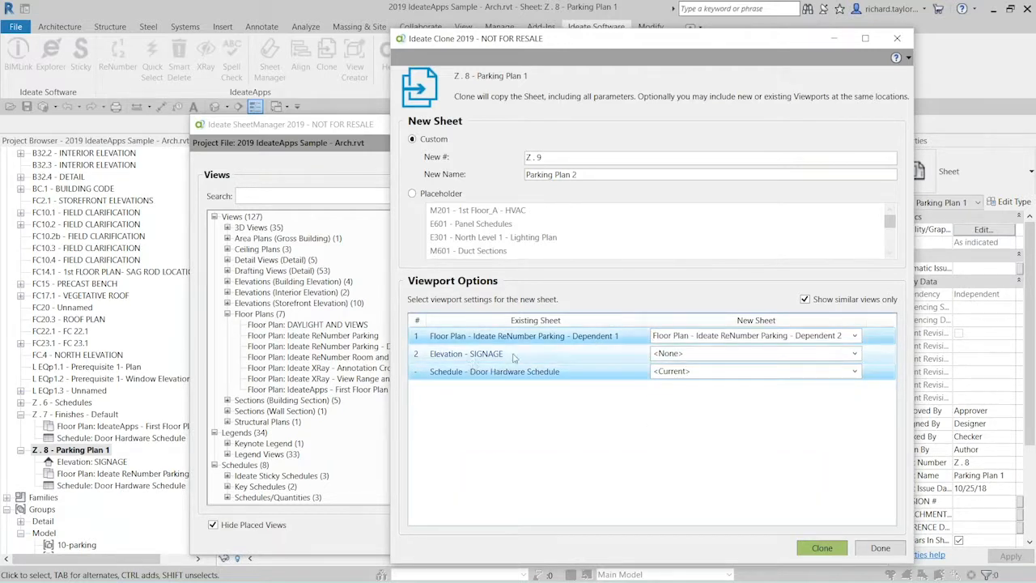
Step: Replace the SIGNAGE elevation with Elevation - W-E and the Door Hardware Schedule with Schedule - Room Type Schedule for the new sheet
left_click(855, 355)
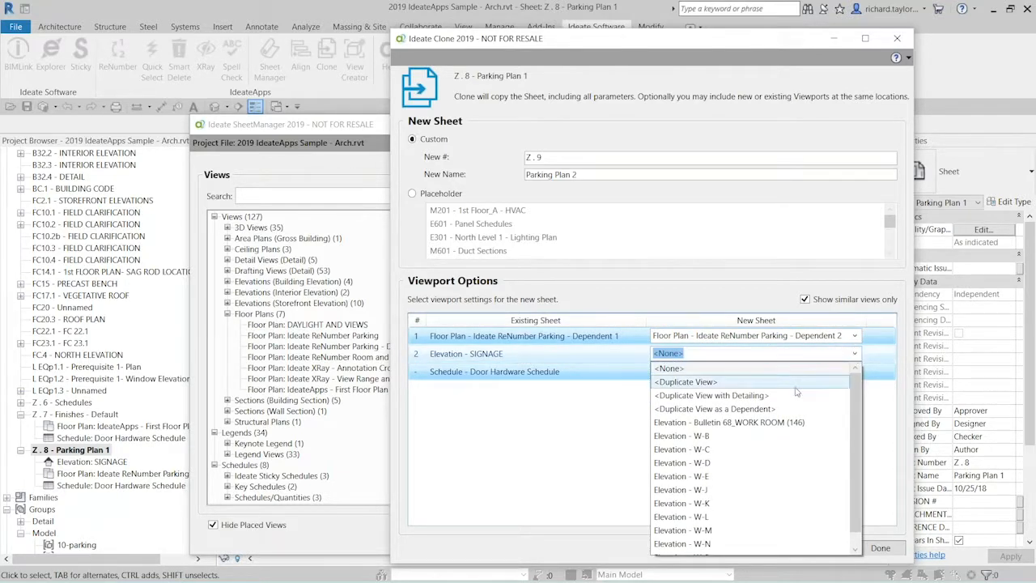
left_click(710, 476)
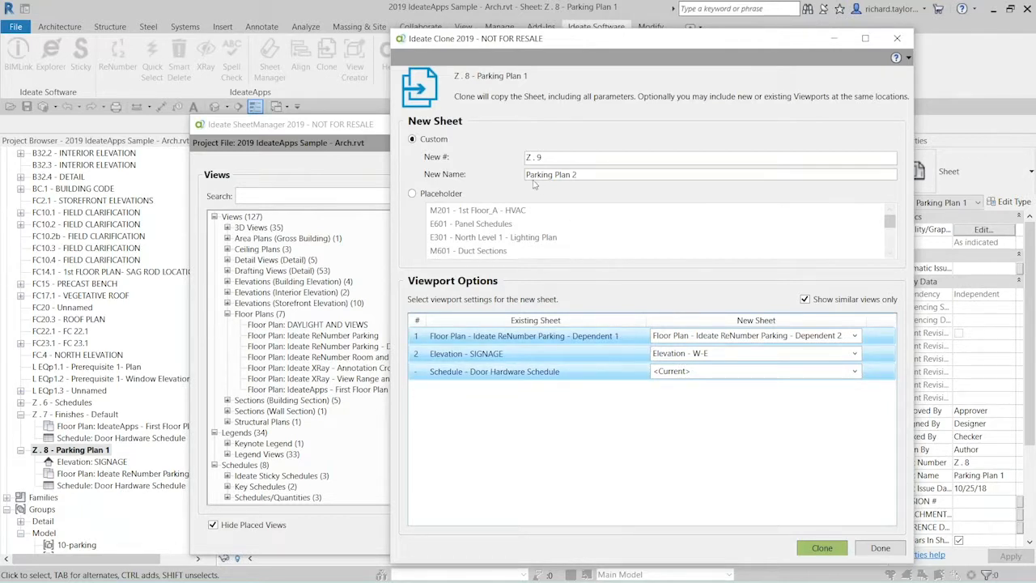
left_click(854, 372)
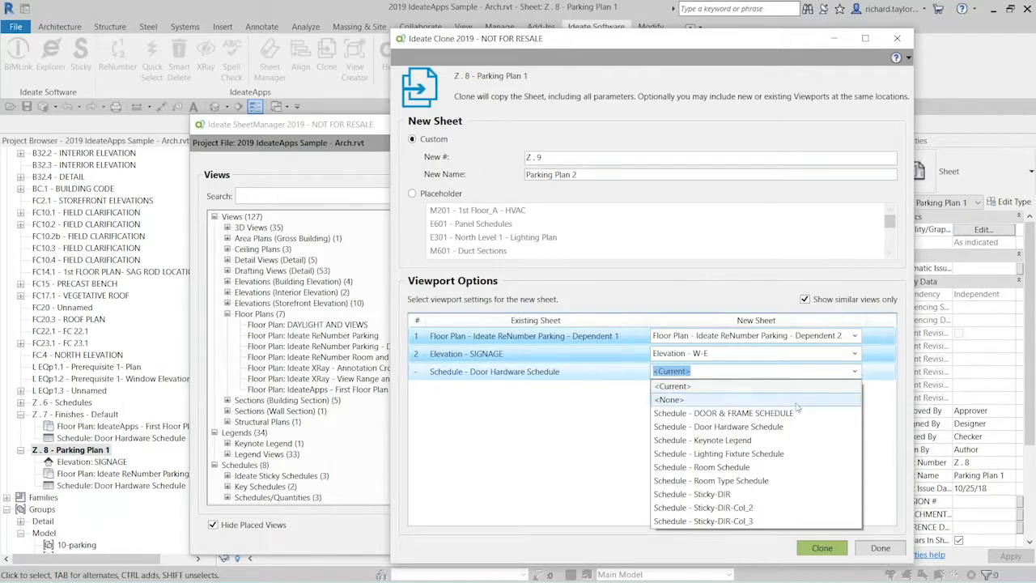
left_click(761, 480)
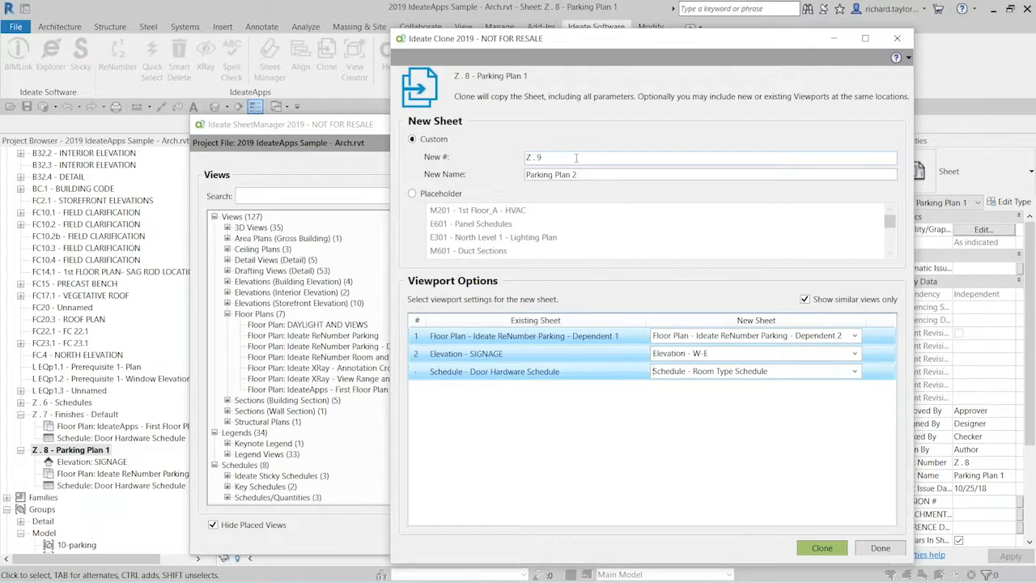
Step: Clone the sheet as Z . 9 - Parking Plan 2 and close the Clone window
left_click(657, 338)
left_click(822, 552)
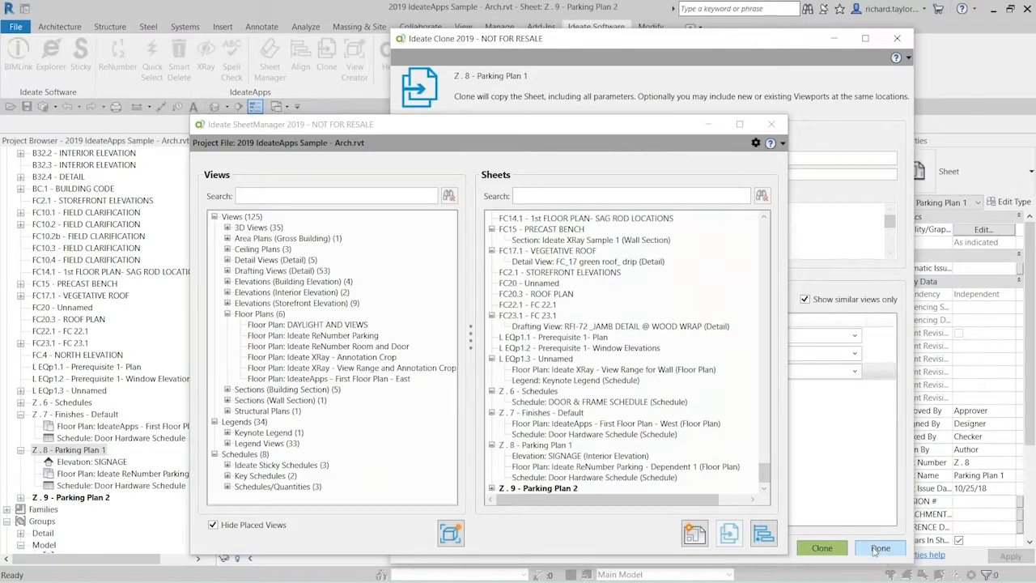
left_click(879, 548)
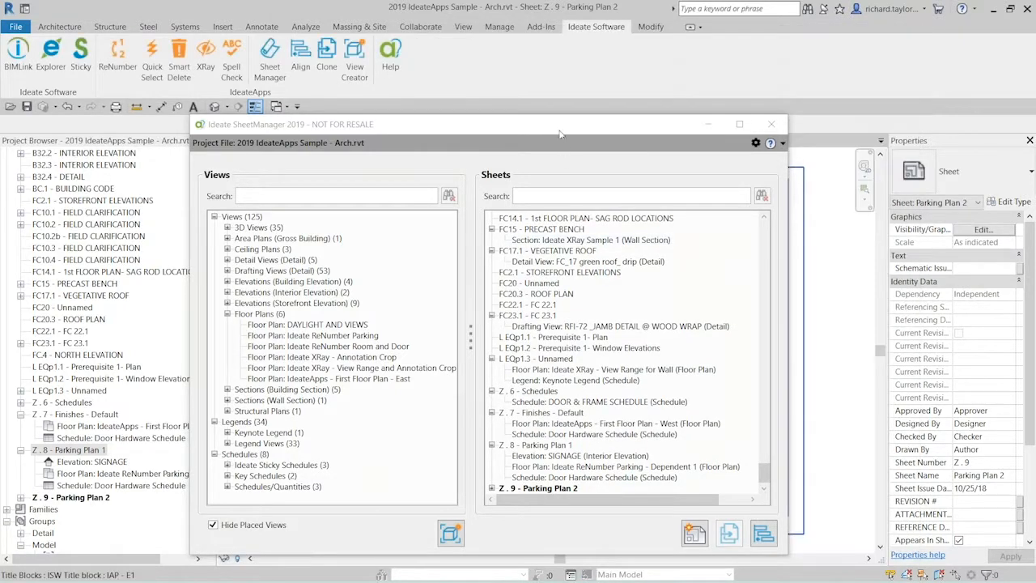
Step: Clear the SheetManager window off the drawing and switch to sheet Z . 8 - Parking Plan 1 to compare its layout with Z . 9
mouse_move(556, 143)
left_mouse_down()
mouse_move(637, 479)
mouse_move(624, 520)
left_mouse_up()
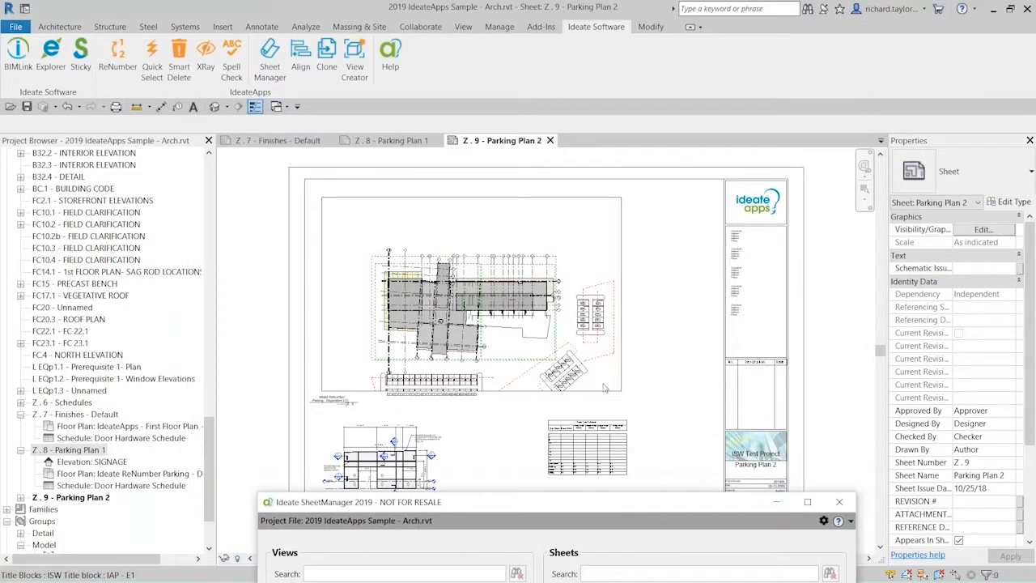
left_click(410, 142)
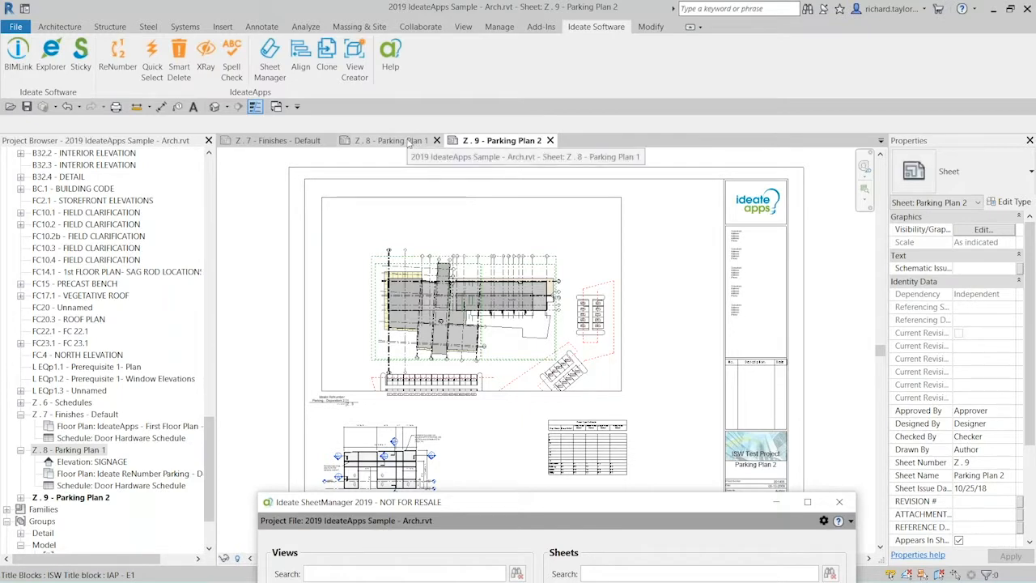
left_click_drag(534, 506, 398, 114)
left_click(724, 153)
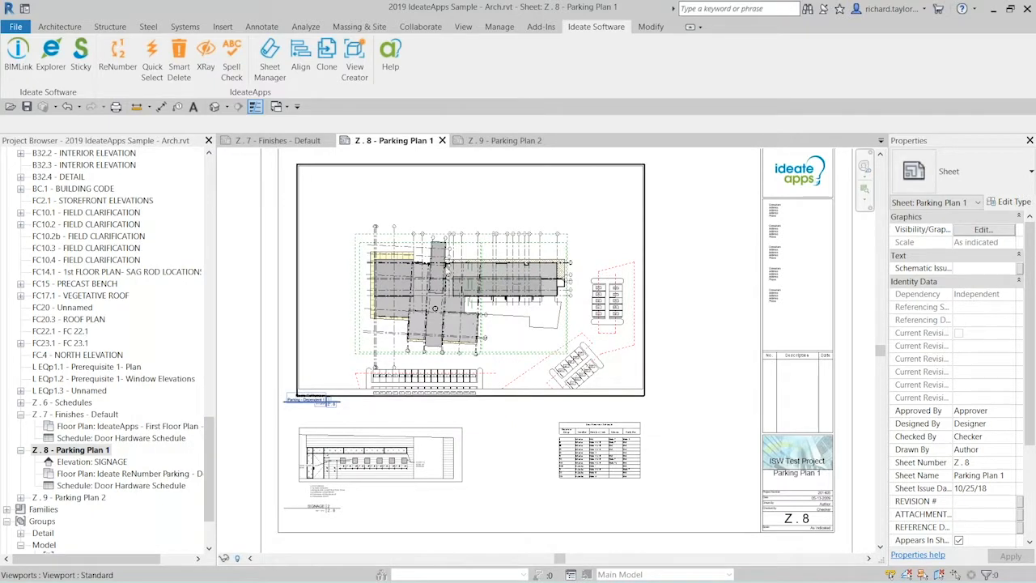
Step: Compare the viewport layout of sheet Z . 9 with Z . 8 and examine the Room Type Schedule's upper corner placement
scroll(397, 478, "up", 3)
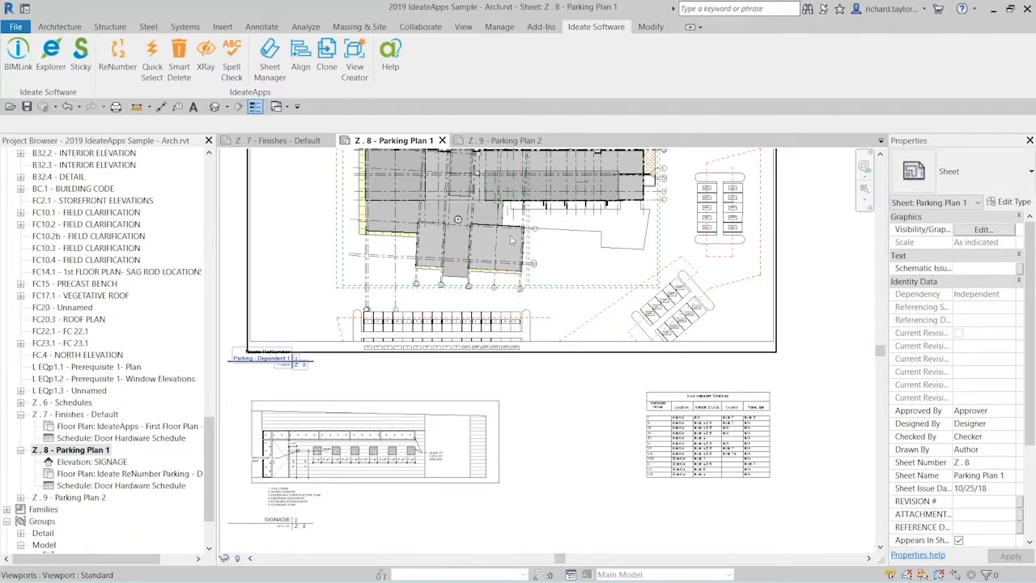
left_click(504, 140)
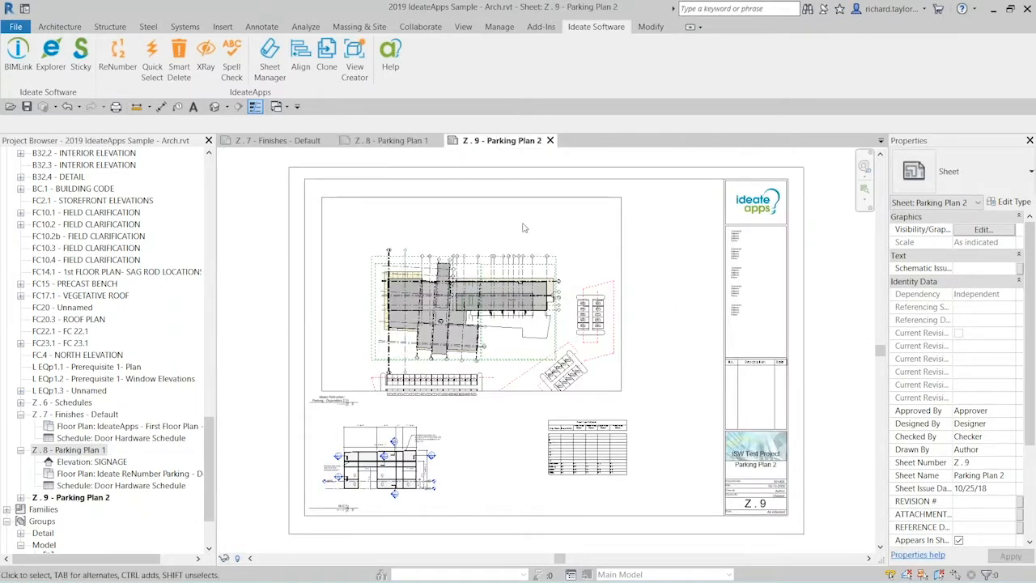
scroll(300, 449, "up", 2)
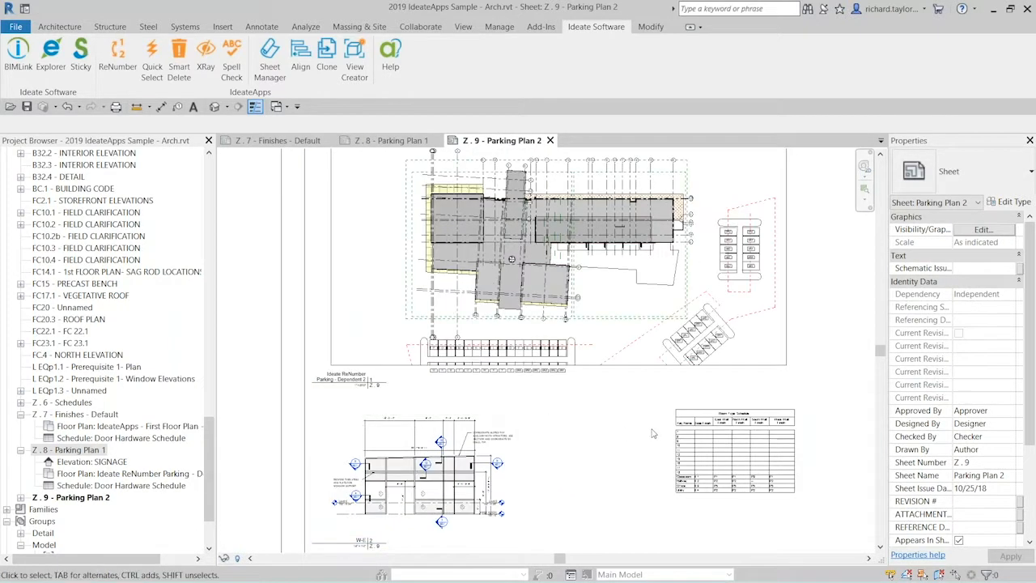
scroll(673, 434, "up", 2)
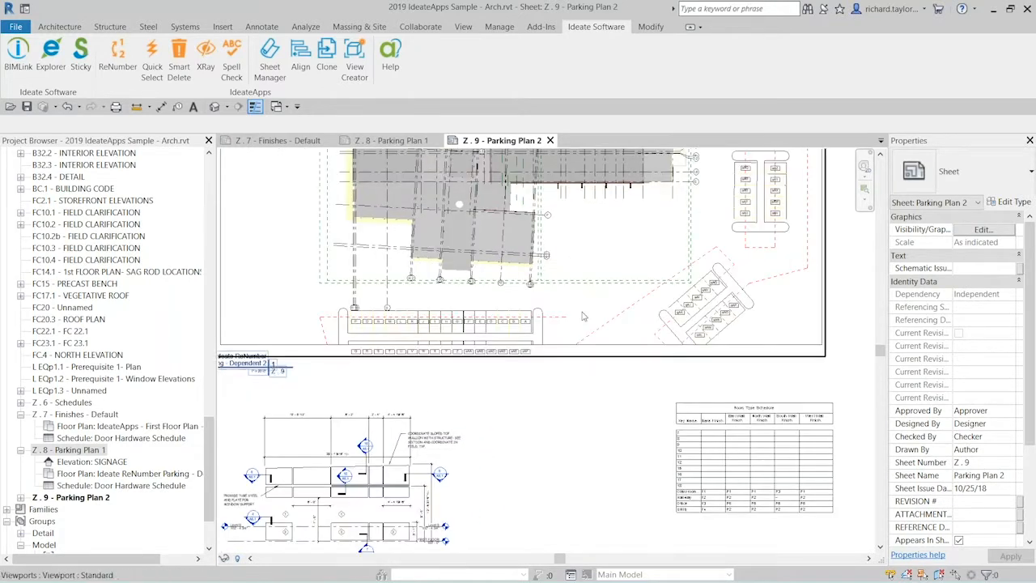
scroll(608, 413, "down", 2)
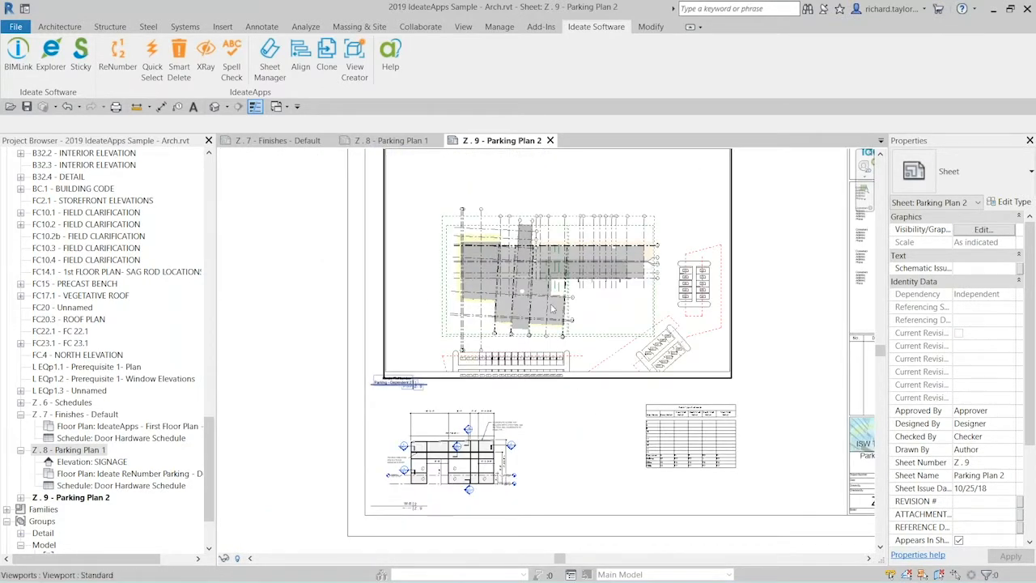
scroll(643, 410, "up", 4)
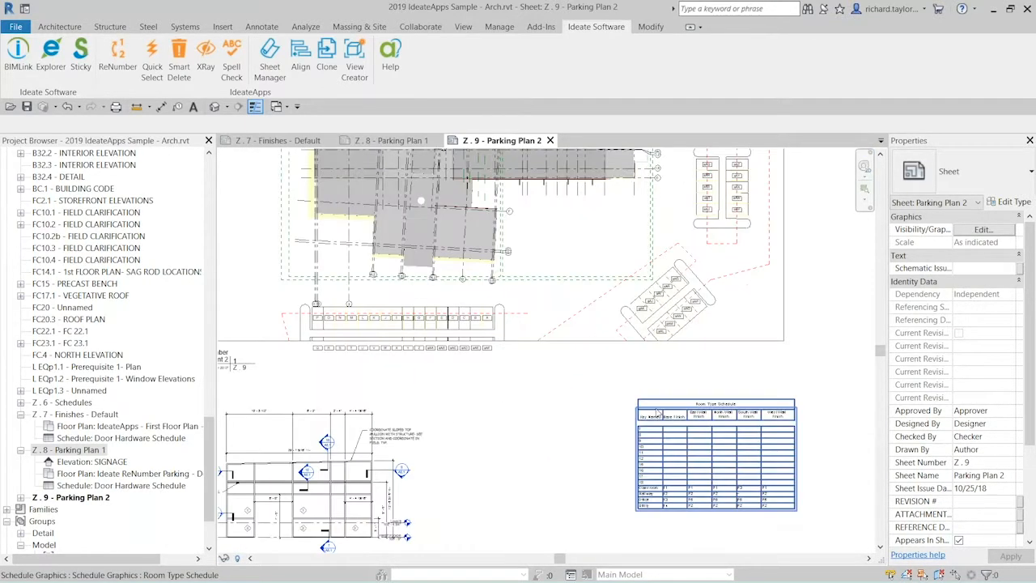
scroll(643, 410, "up", 4)
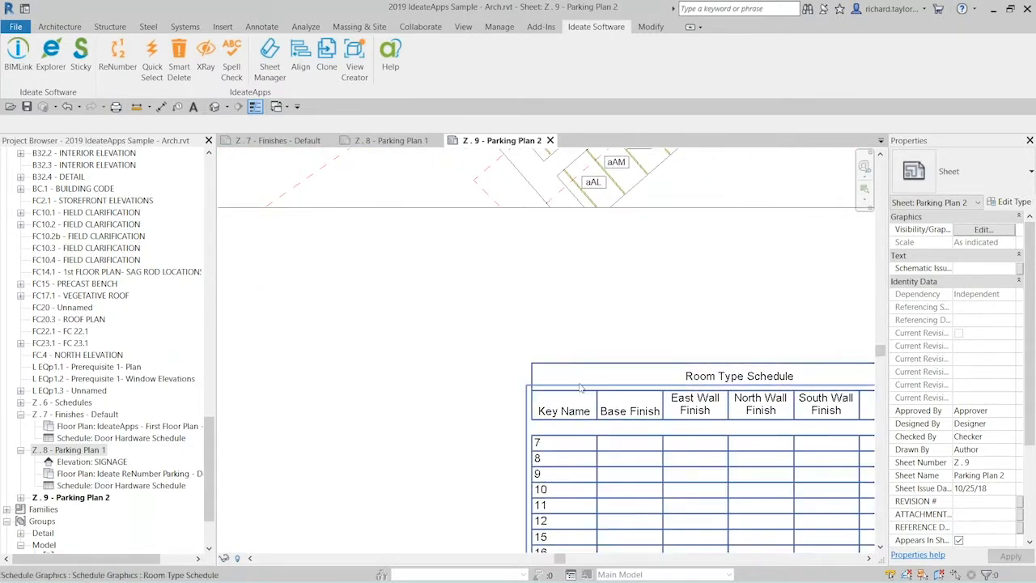
scroll(514, 368, "down", 2)
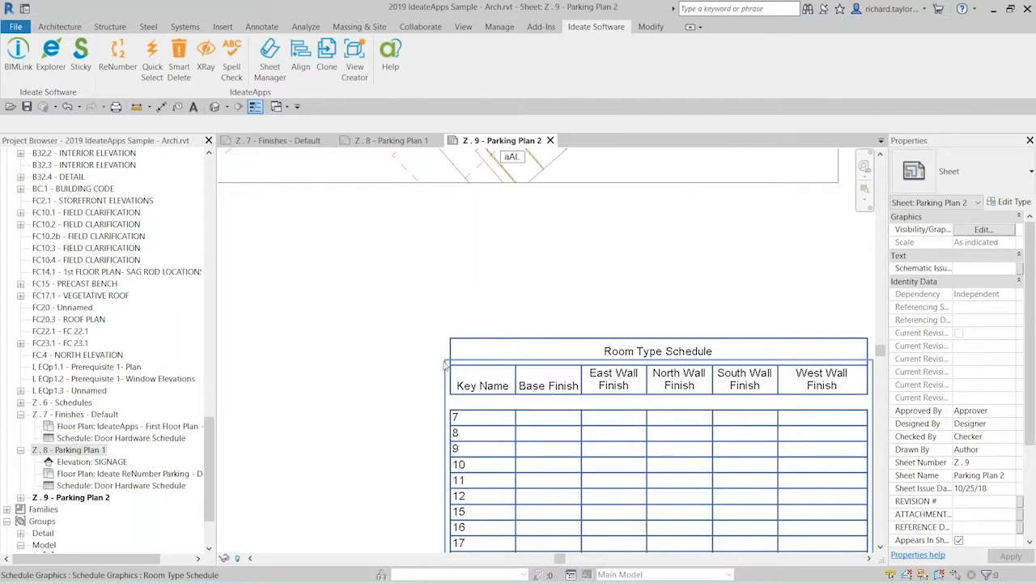
left_click(446, 365)
left_click(429, 289)
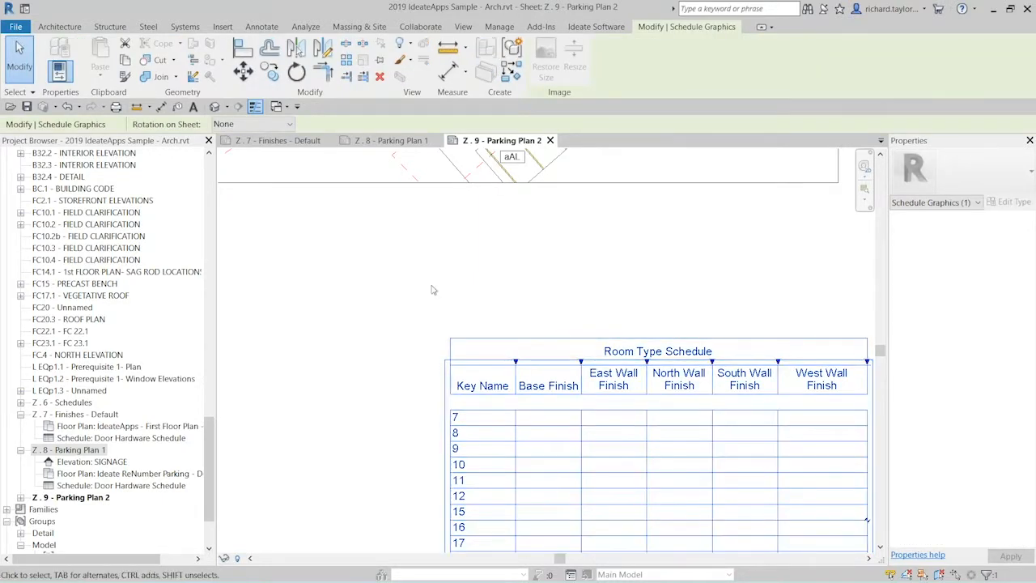
Step: Inspect the Door Hardware Schedule's placement on sheet Z . 8, fit the whole sheet in view, and return to Z . 9
left_click(407, 145)
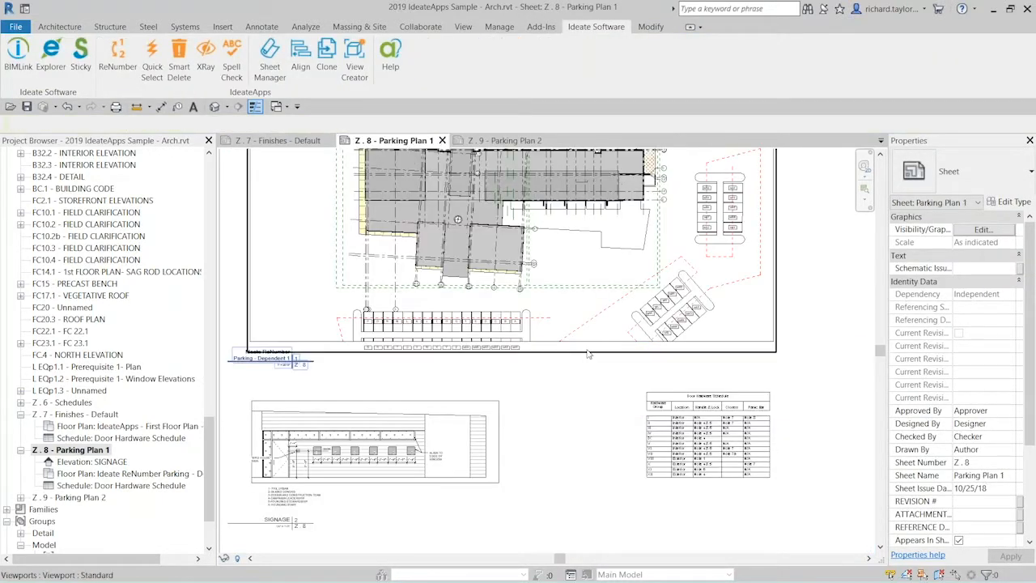
scroll(684, 389, "up", 5)
scroll(685, 390, "up", 1)
middle_click_drag(640, 378, 549, 365)
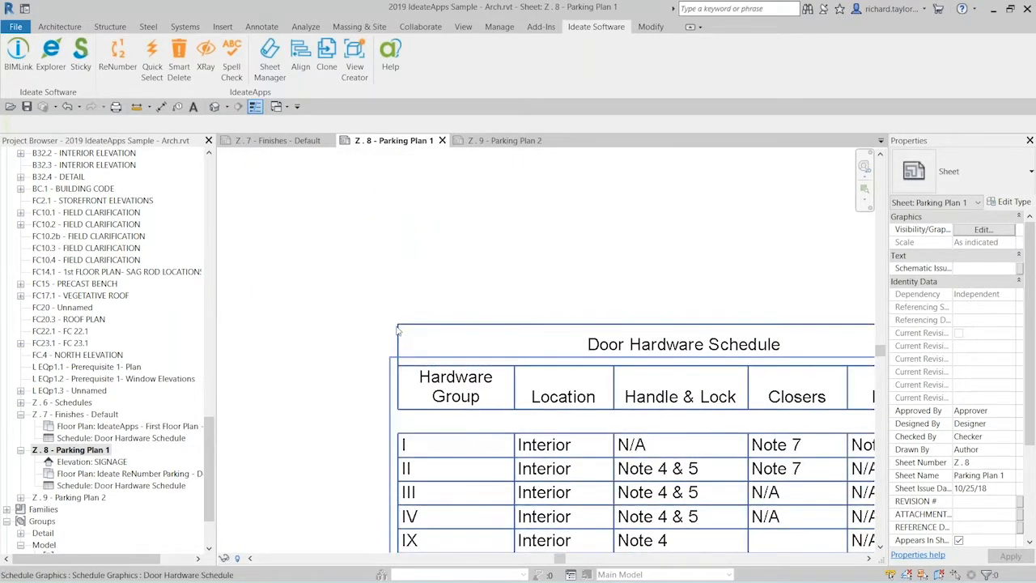
scroll(429, 295, "down", 3)
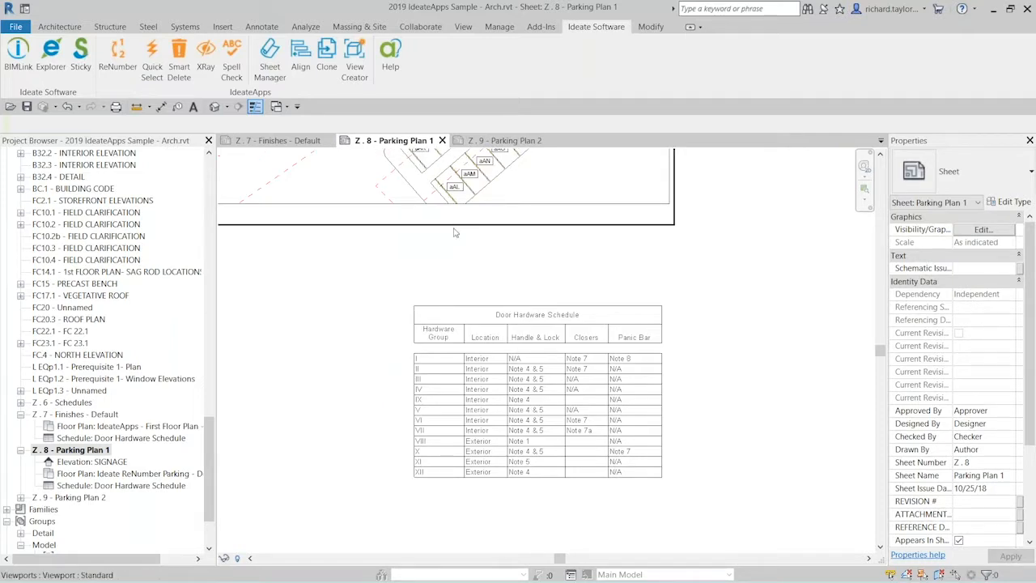
key("z")
key("f")
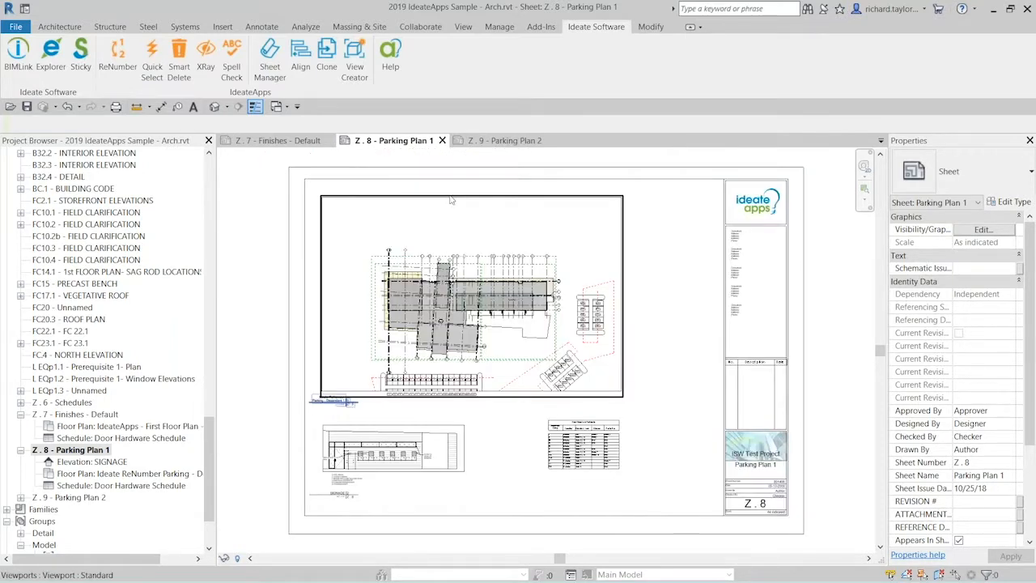
left_click(491, 143)
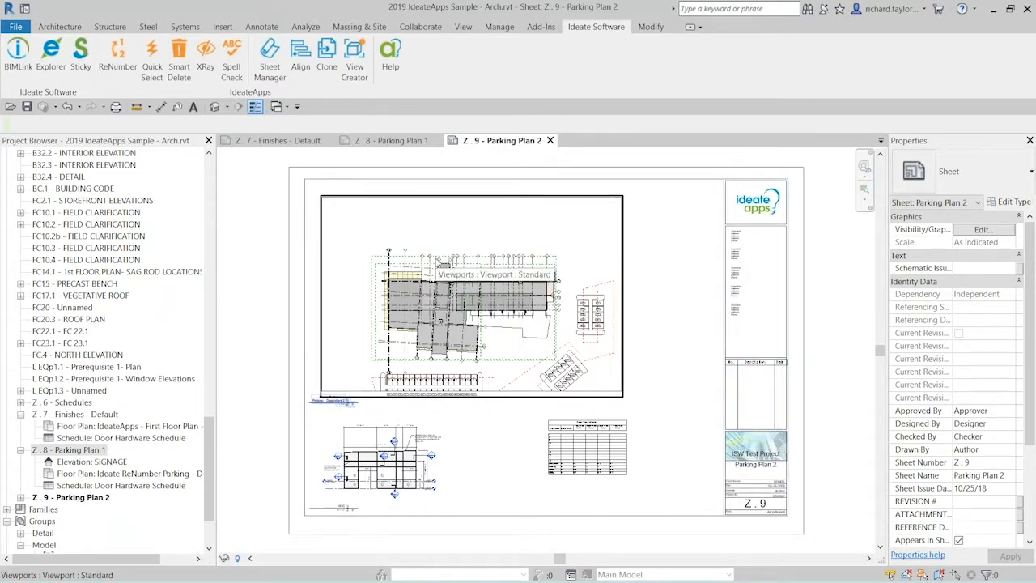
Step: Move the floor plan viewport of sheet Z . 9 well outside the title block and compare the sheet with Z . 8
scroll(447, 270, "down", 5)
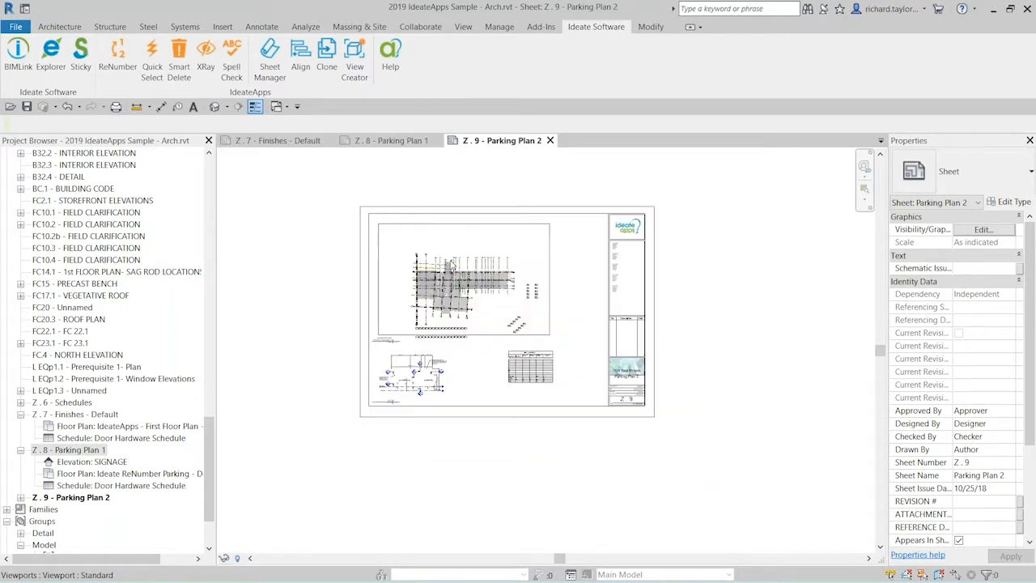
scroll(424, 319, "up", 3)
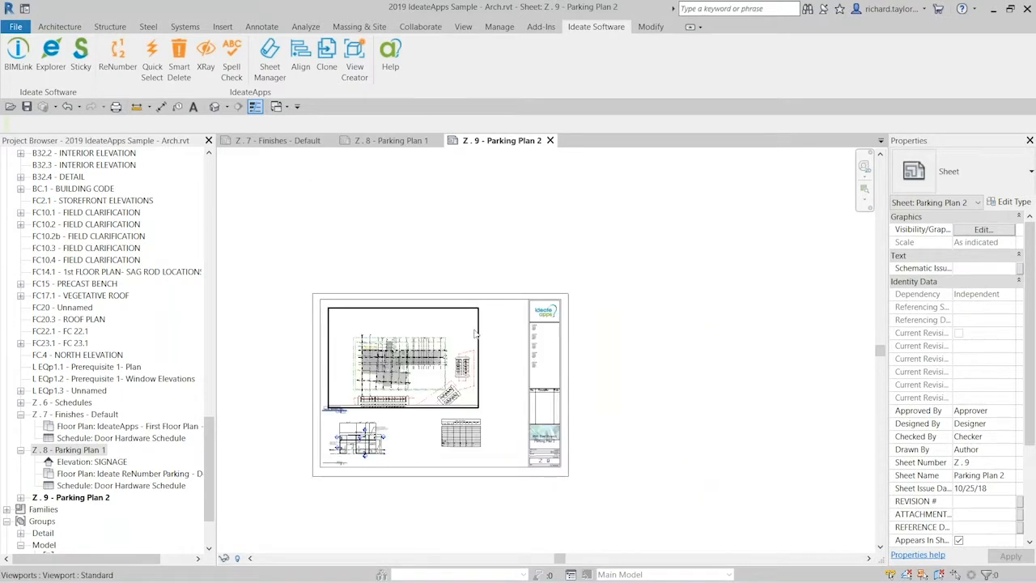
left_click(479, 331)
left_click_drag(484, 328, 839, 178)
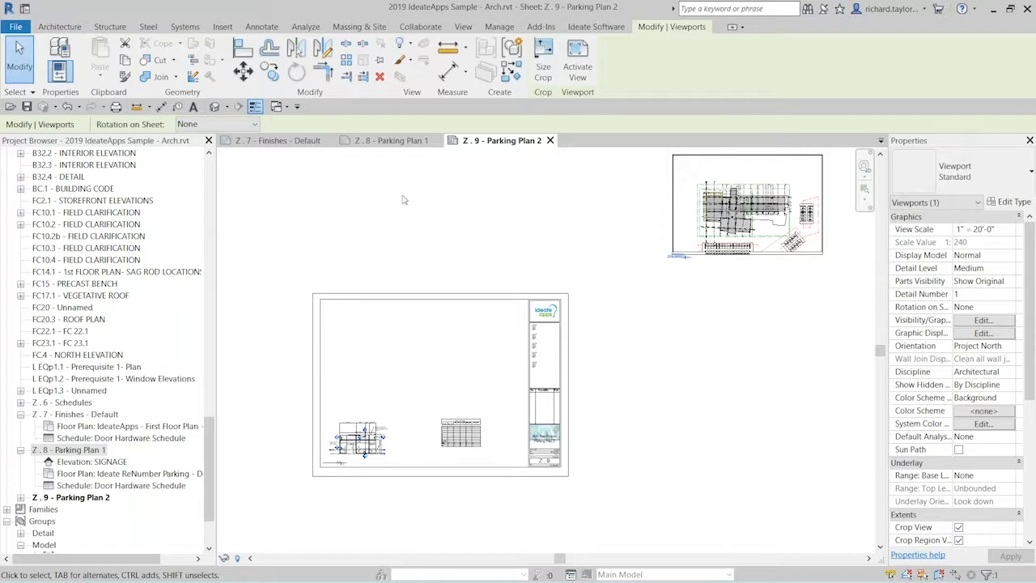
left_click(403, 143)
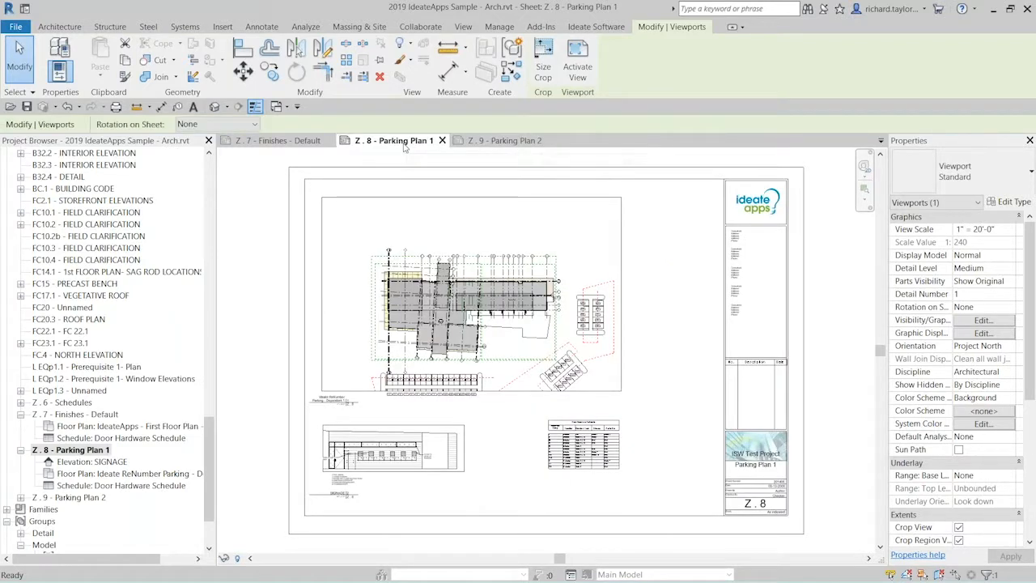
left_click(502, 141)
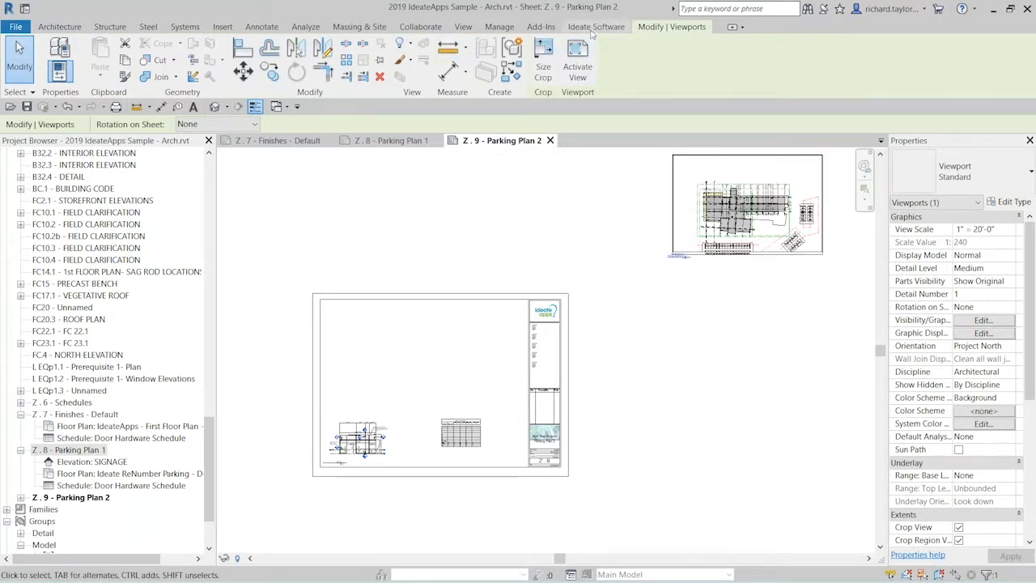
Step: In Ideate Align, use Ideate ReNumber Parking - Dependent 1 on Z . 8 as alignment view and select Dependent 2 on Z . 9
left_click(593, 27)
left_click(304, 67)
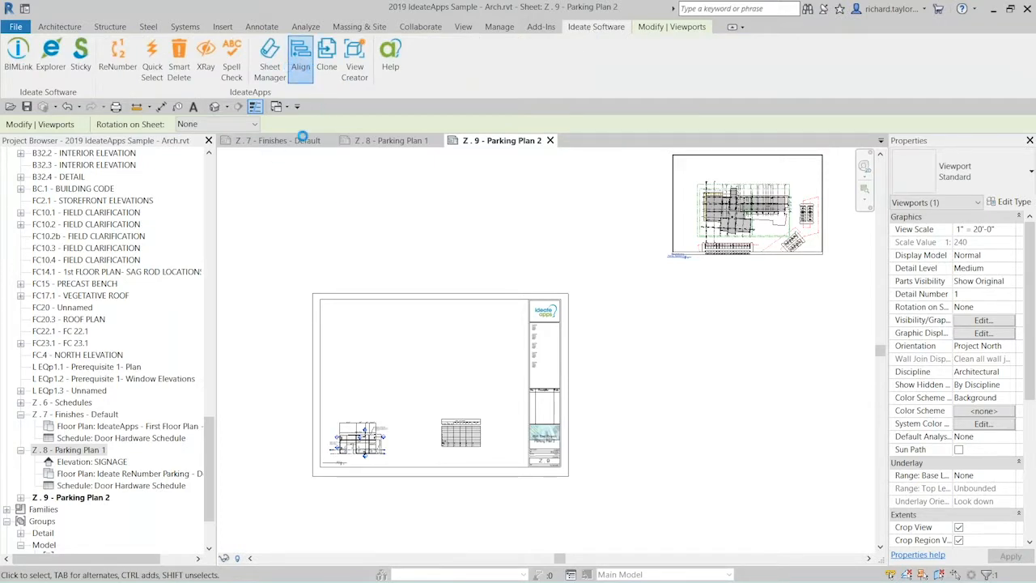
left_click_drag(379, 150, 365, 114)
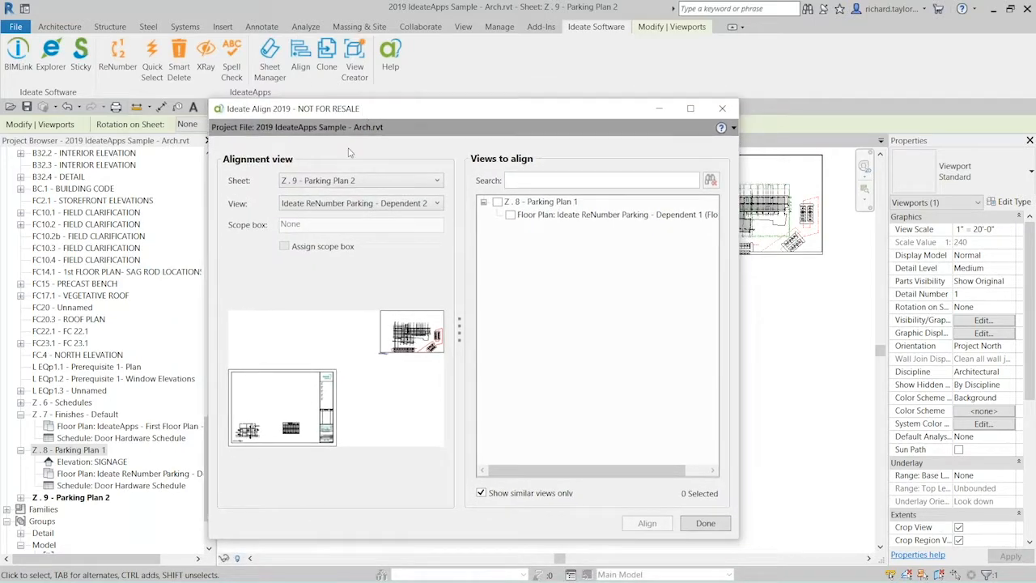
left_click(308, 184)
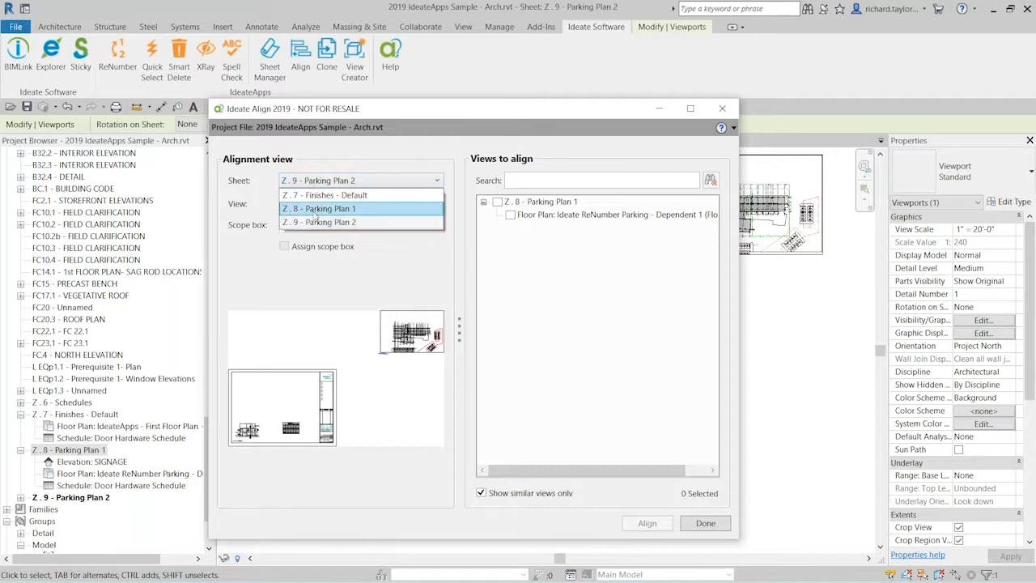
left_click(304, 212)
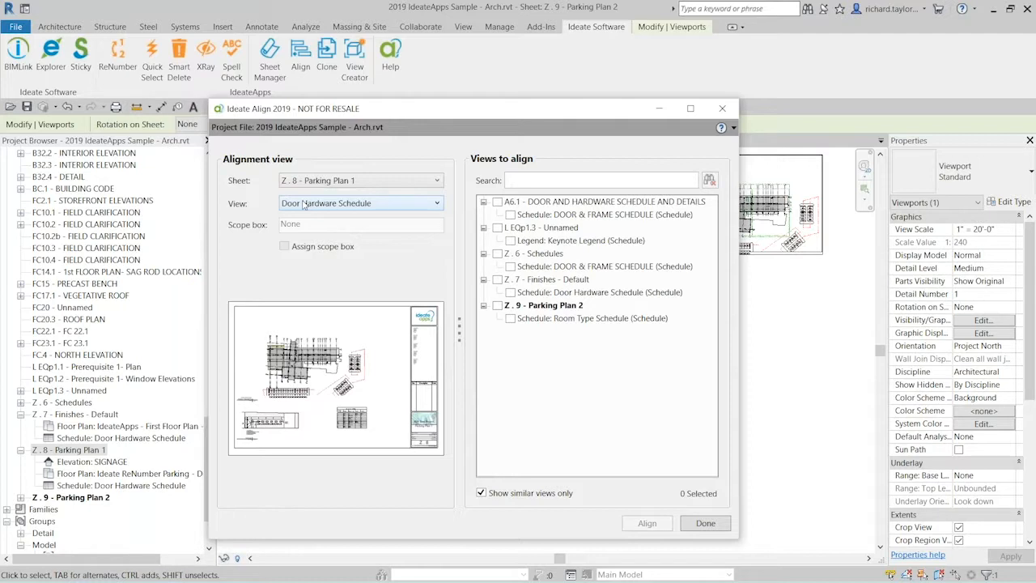
left_click(305, 205)
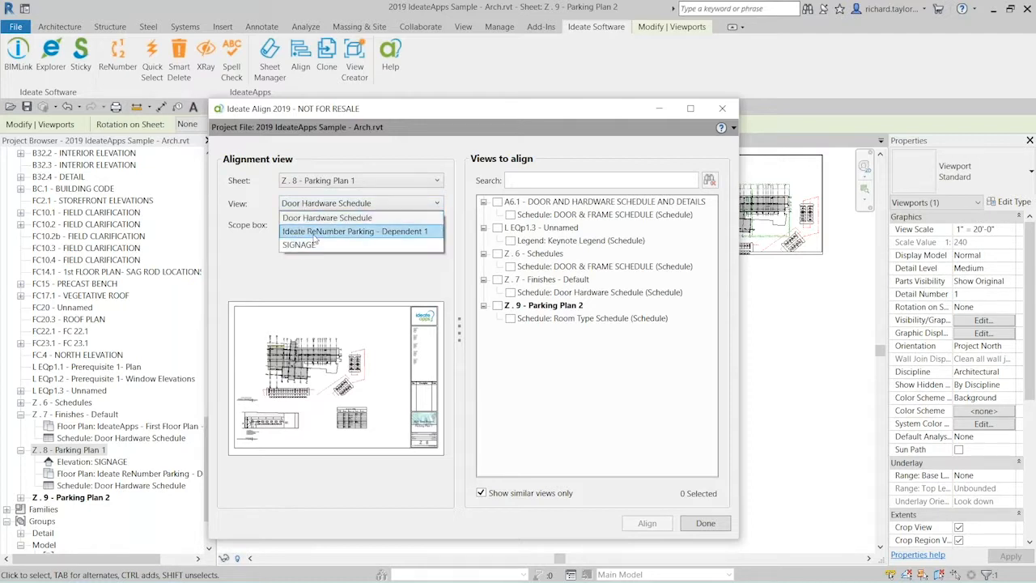
left_click(315, 233)
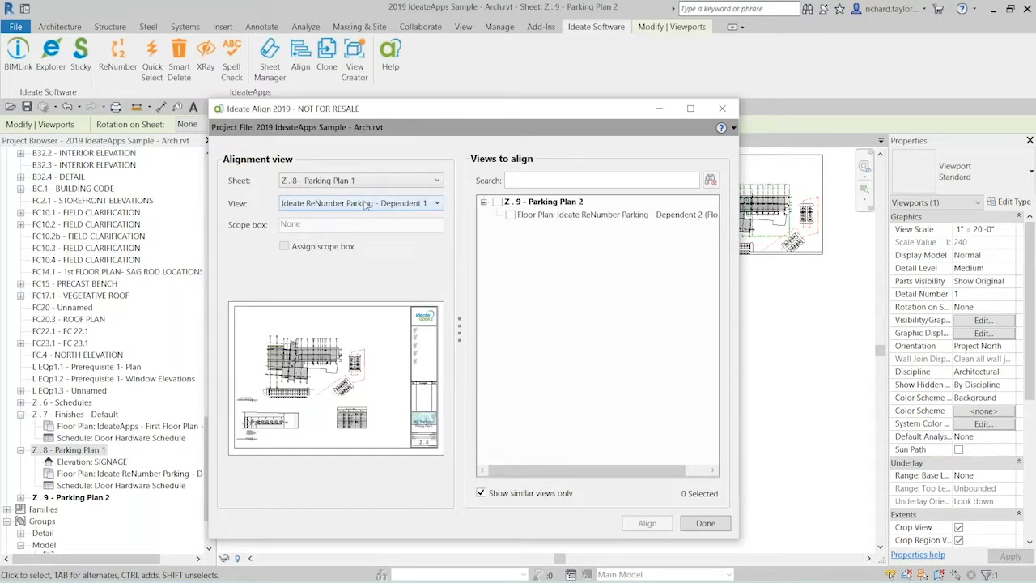
left_click(510, 215)
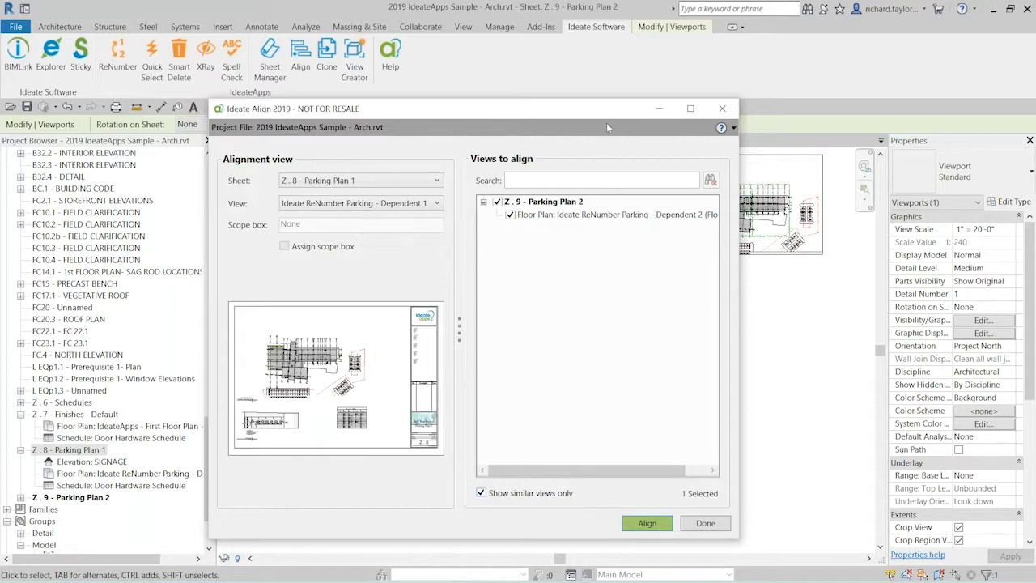
Step: Clear the Align window off the drawing, align the selected Z . 9 floor plan viewport, and close the window
left_click_drag(610, 118, 138, 117)
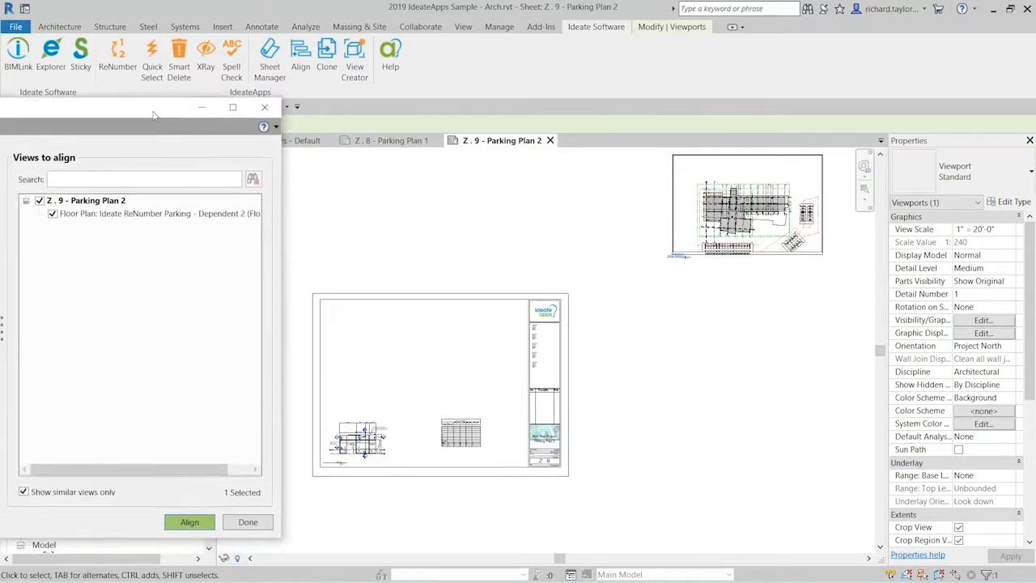
left_click(190, 522)
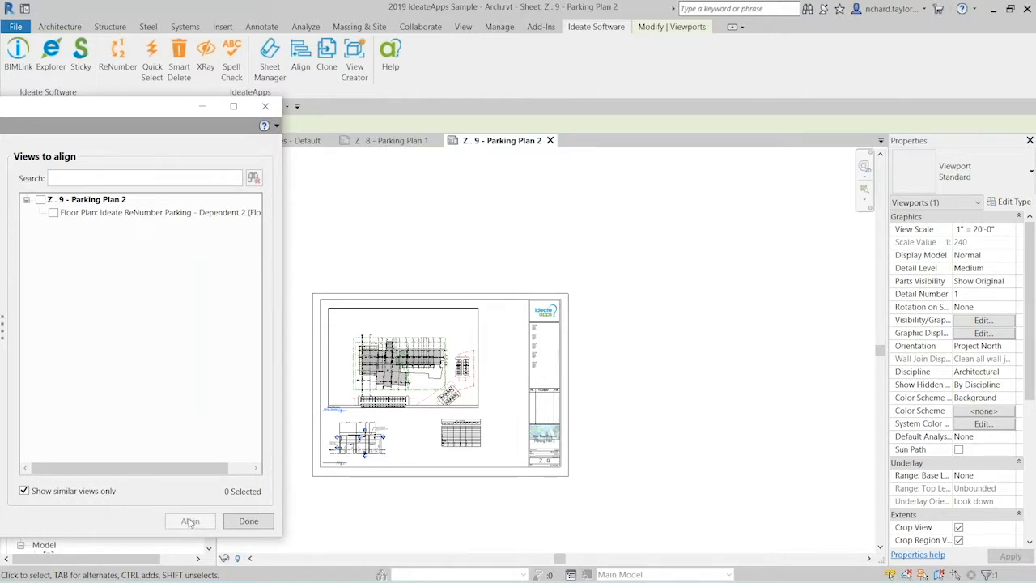
left_click(266, 107)
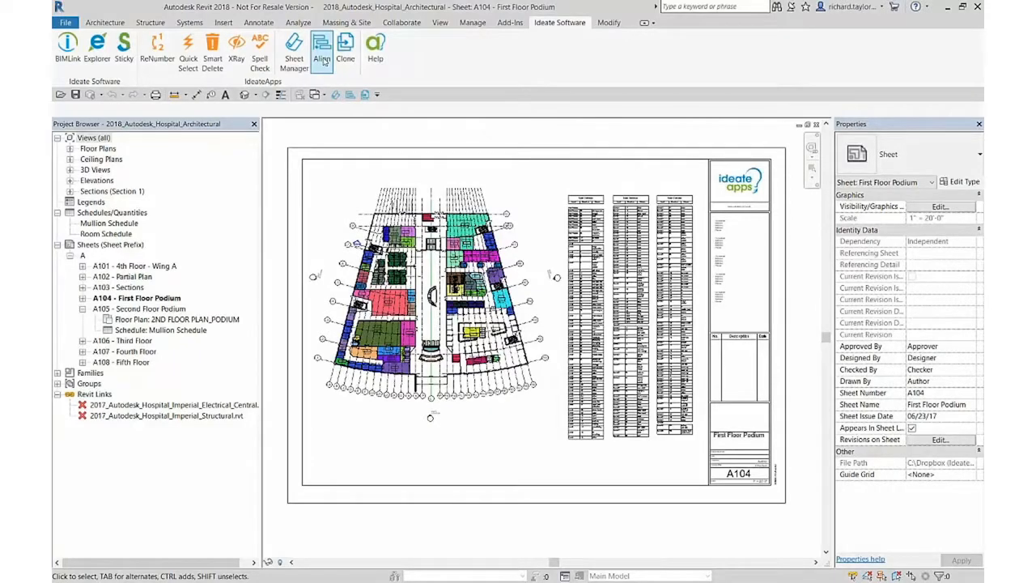
Step: Align the floor plans on sheets A105 to A108 with 1ST FLOOR PLAN_PODIUM on sheet A104, assigning its scope box
left_click(322, 53)
left_click(338, 143)
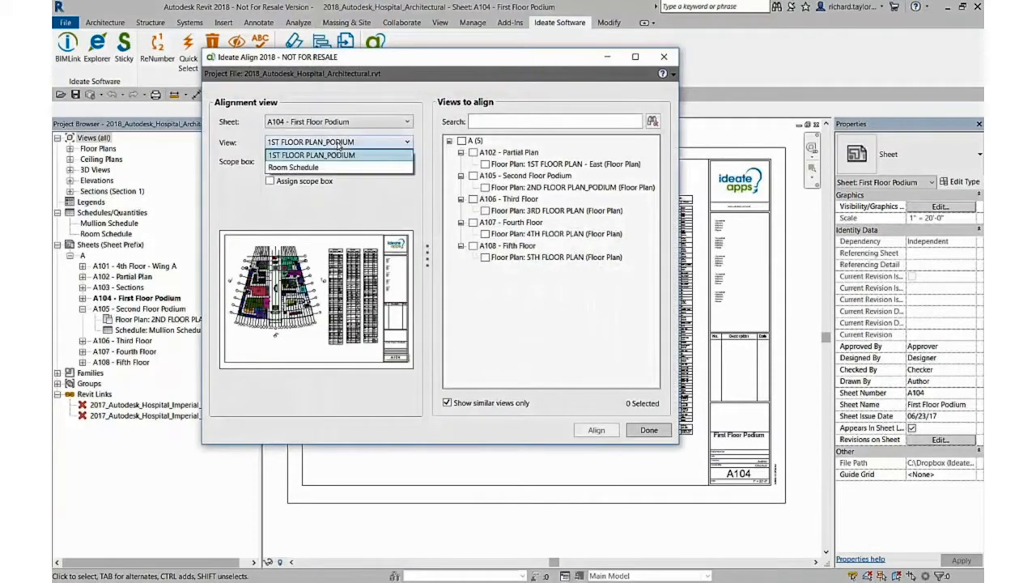
left_click(339, 144)
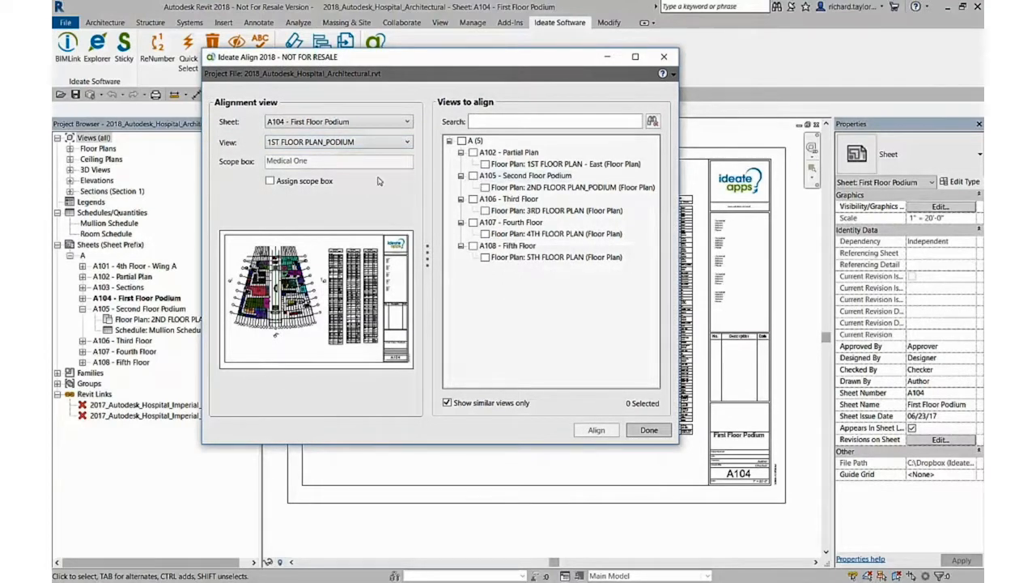
left_click(473, 176)
left_click(473, 199)
left_click(472, 222)
left_click(473, 245)
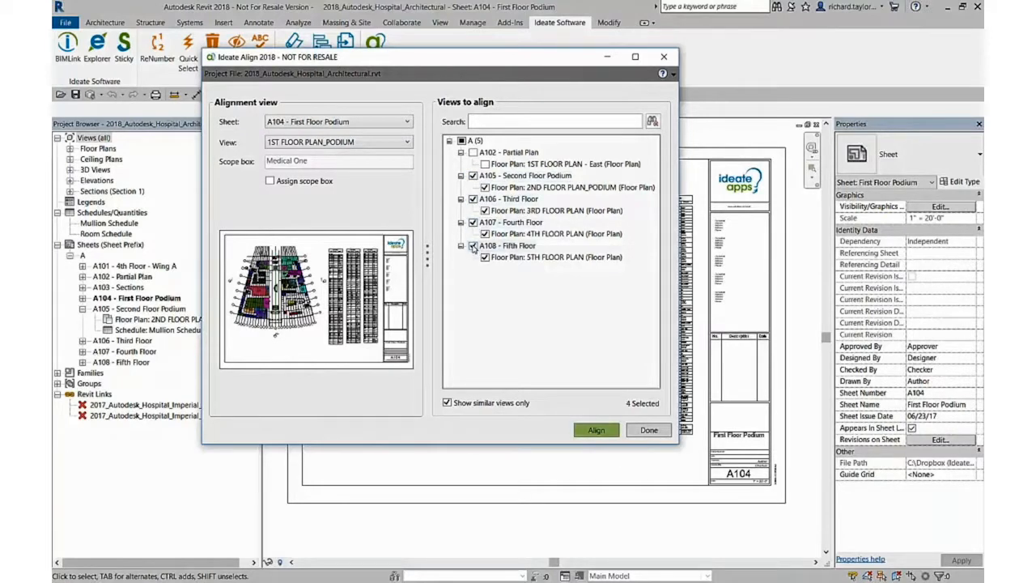
left_click(272, 182)
left_click(595, 430)
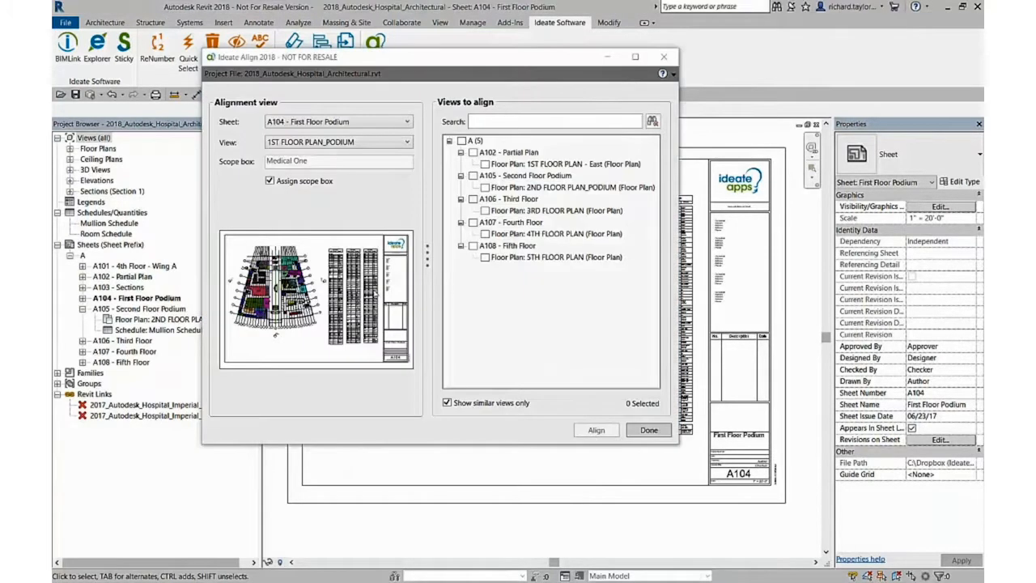
Step: Align the Mullion Schedule on sheet A105 with the Room Schedule on sheet A104
left_click(339, 143)
left_click(293, 167)
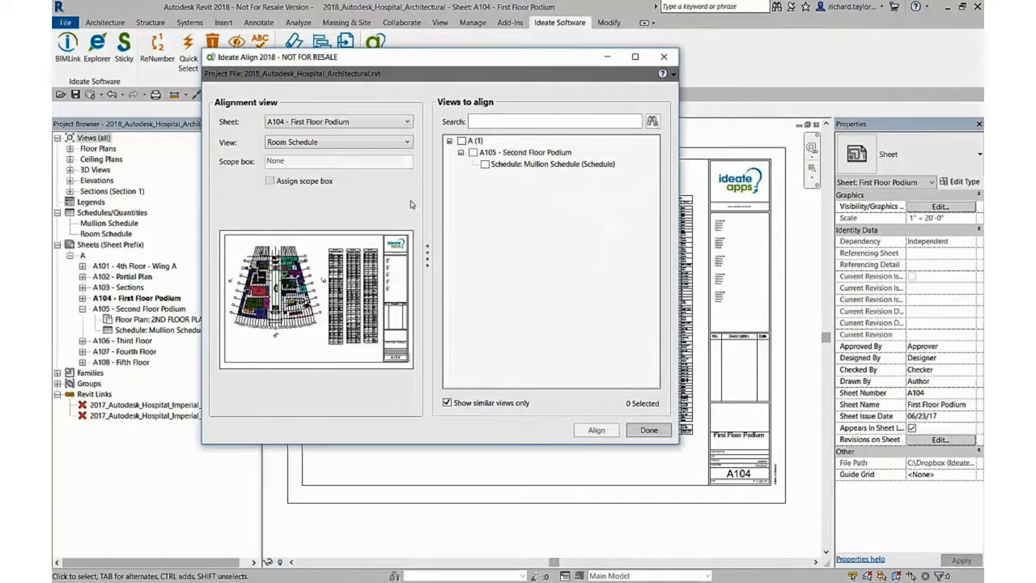
left_click(473, 153)
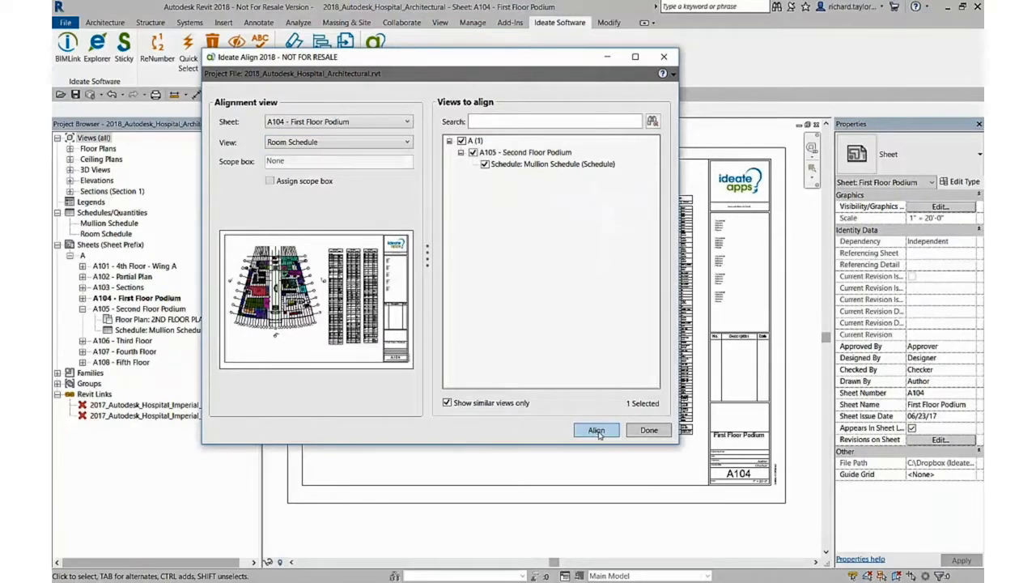
left_click(596, 432)
Step: Set the alignment view back to 1ST FLOOR PLAN_PODIUM, then tile sheets A104 to A108 side by side to compare their layouts
left_click(362, 144)
left_click(354, 154)
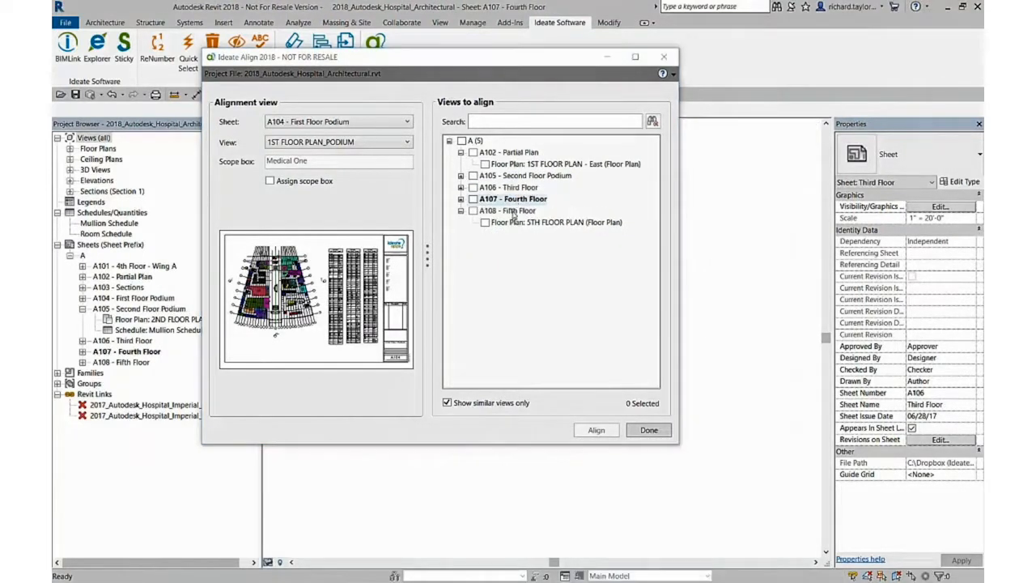
left_click(440, 24)
left_click(920, 68)
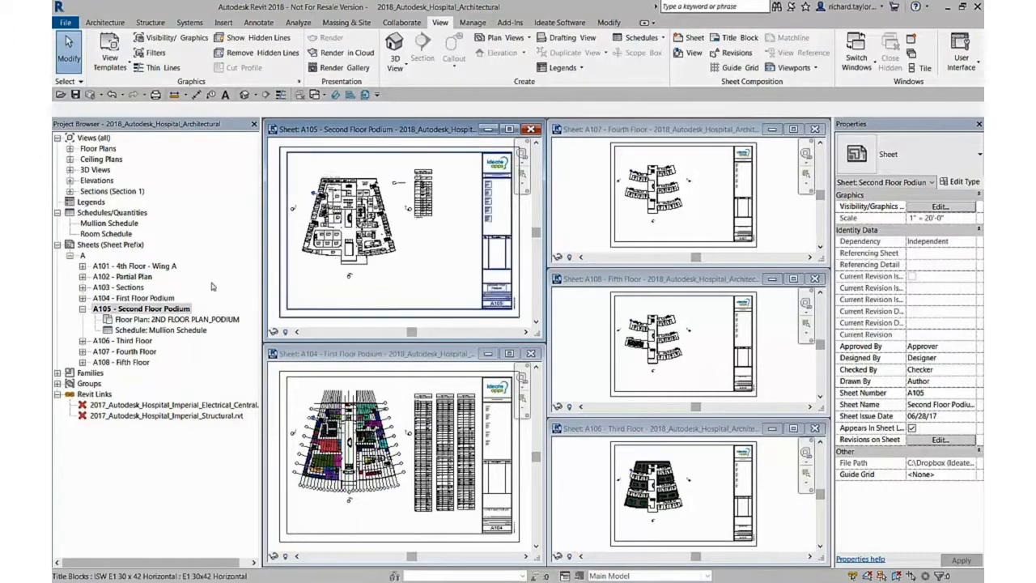
left_click(168, 320)
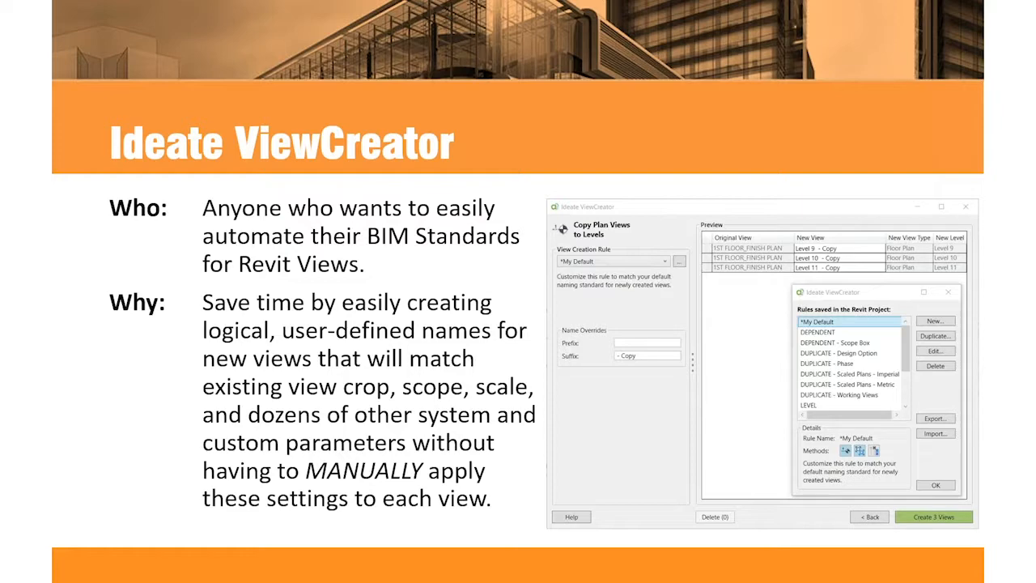
Step: Switch to Revit, open Ideate SheetManager on sheet Z . 9 to locate its View Creator command, and close the window
key("alt+Tab")
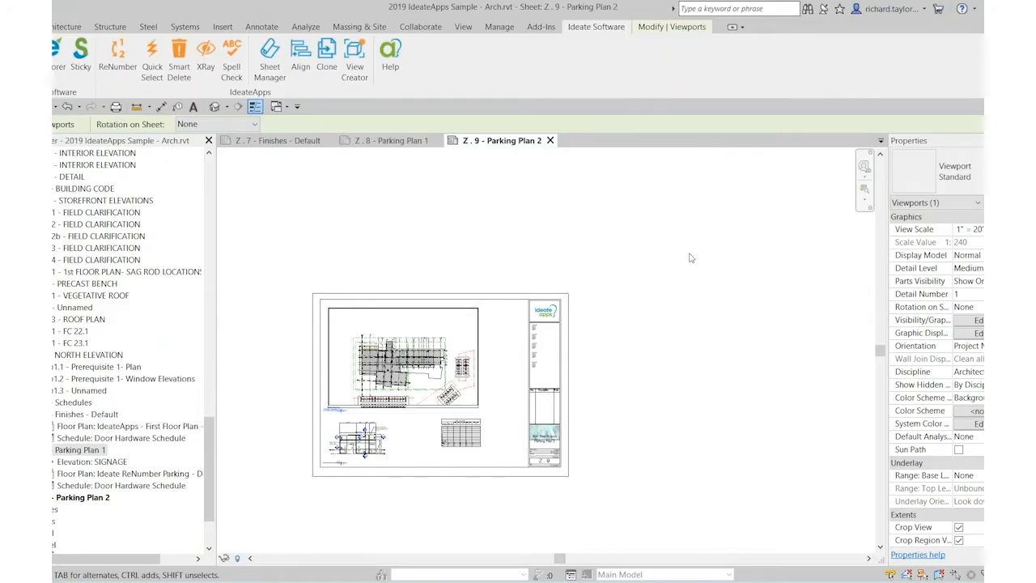
right_click(689, 254)
left_click(752, 465)
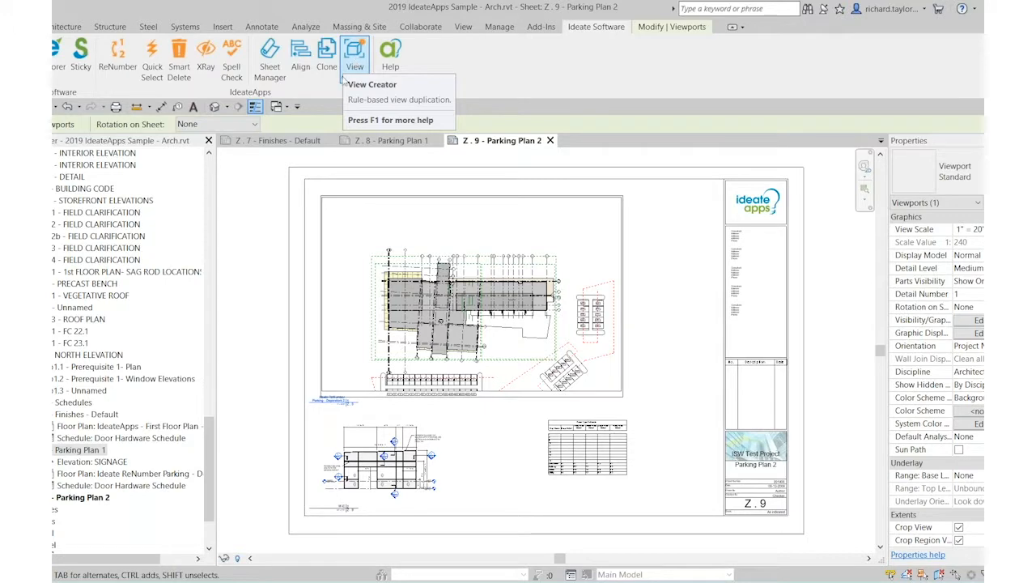
left_click(272, 74)
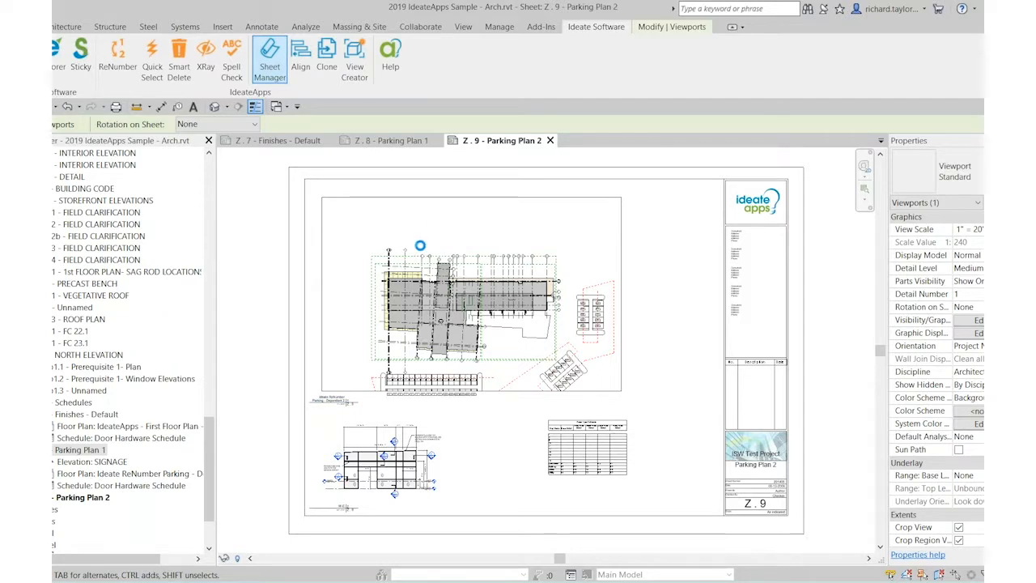
left_click_drag(468, 142, 542, 90)
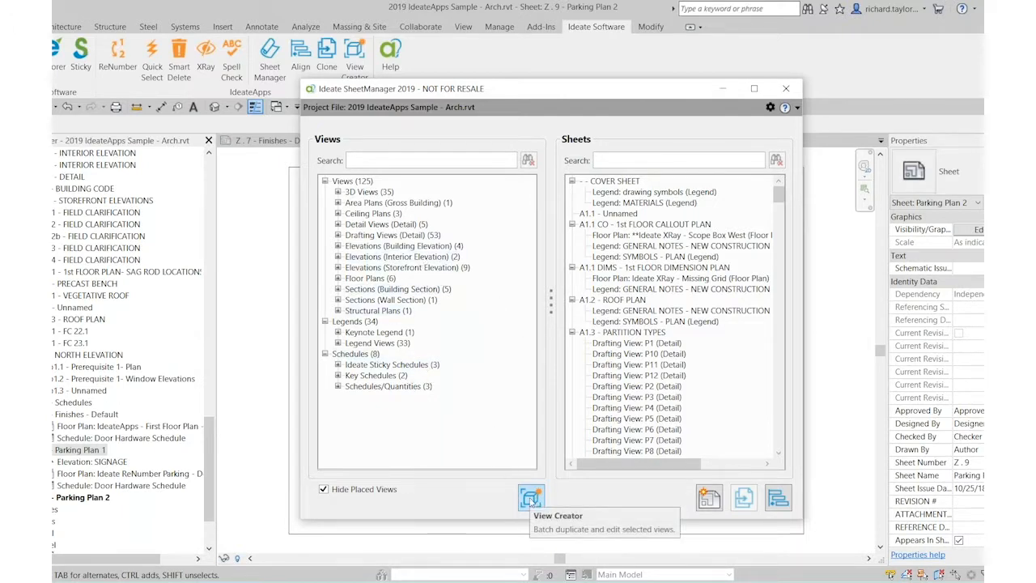
left_click(787, 89)
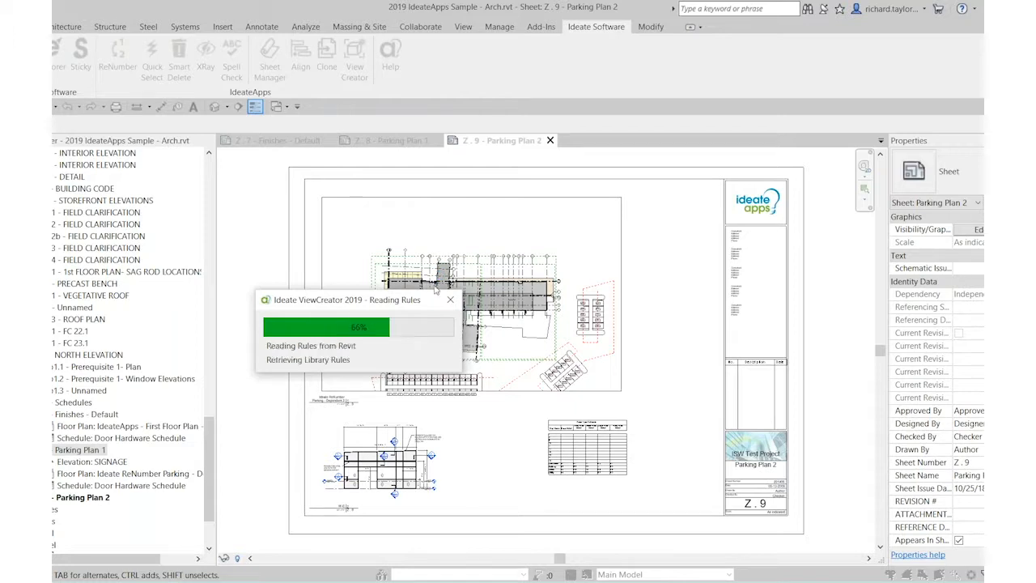
Step: Examine the ViewCreator methods and naming rules, trying the DEPENDENT rule and the Plans To Levels method
left_click_drag(374, 149, 601, 101)
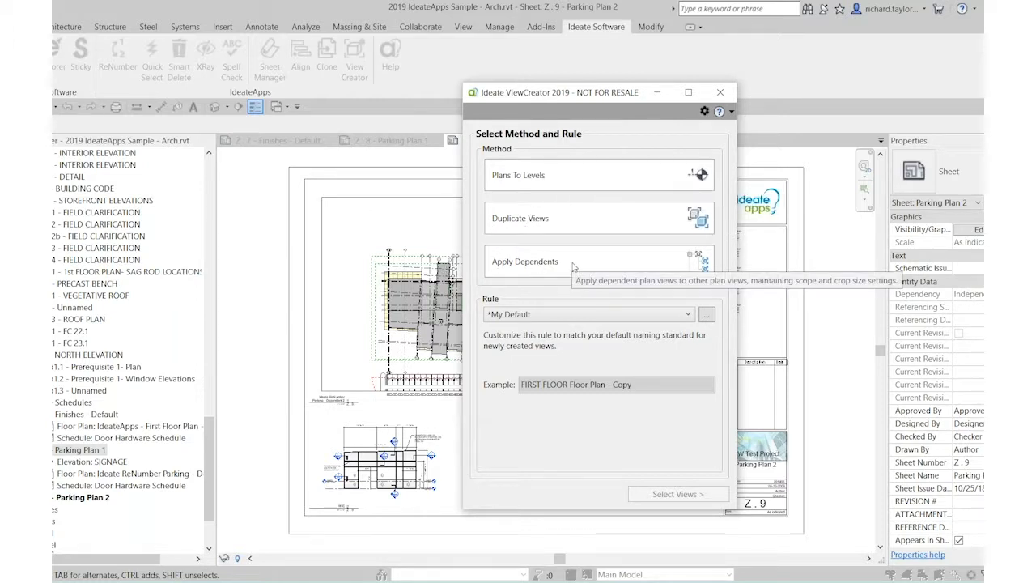
left_click(576, 319)
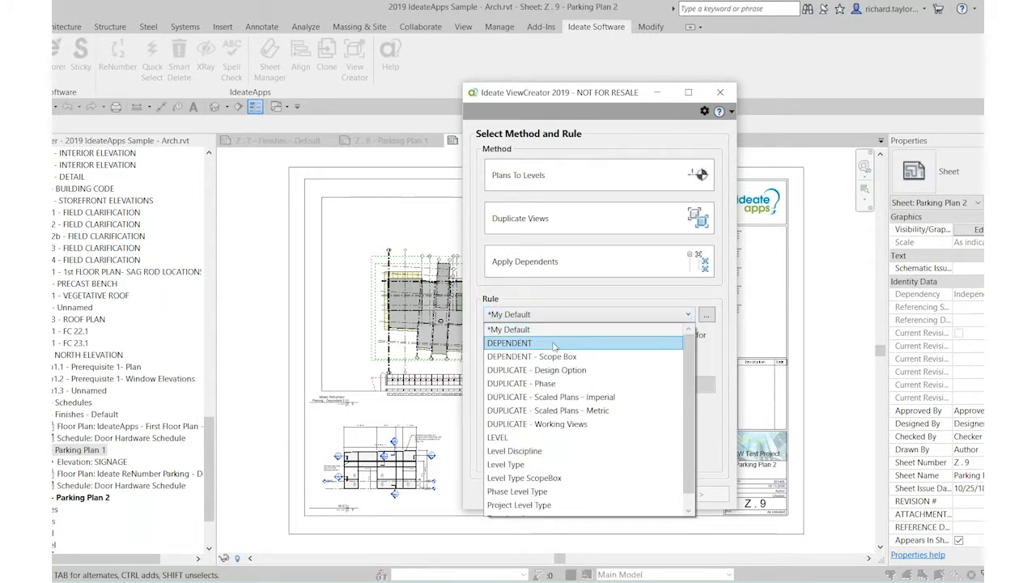
left_click(554, 345)
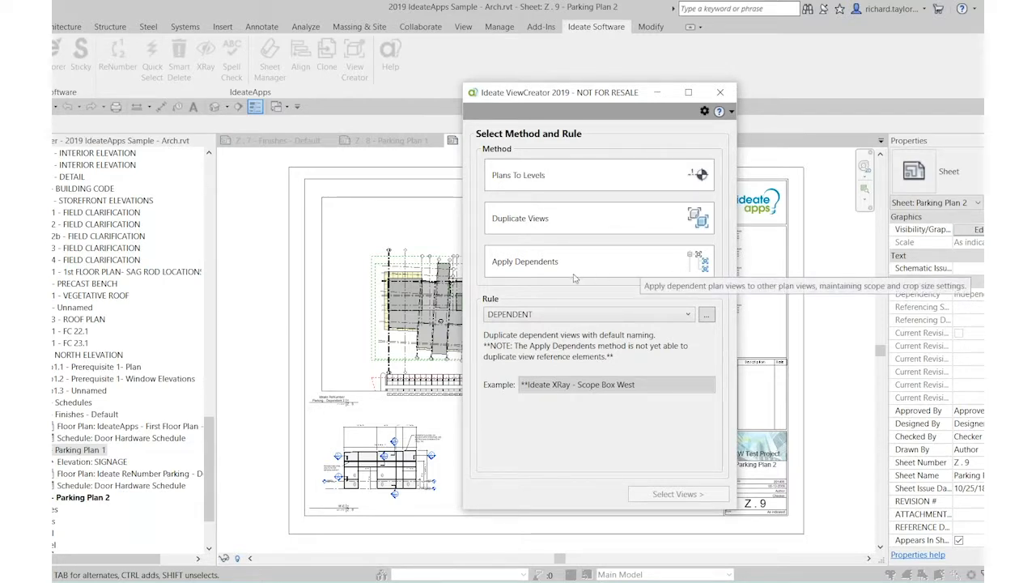
left_click(566, 186)
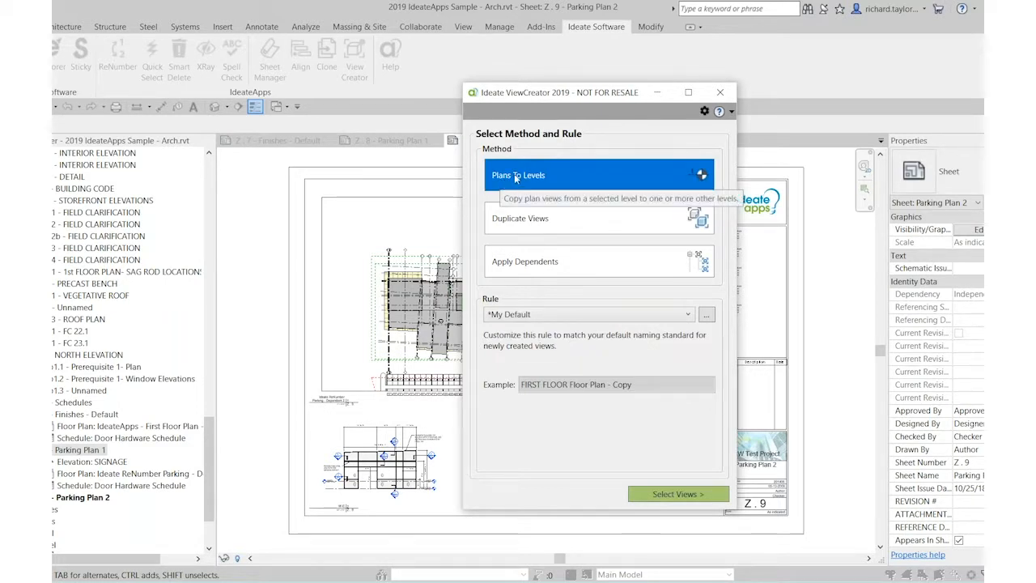
key("alt+Tab")
key("alt+Tab")
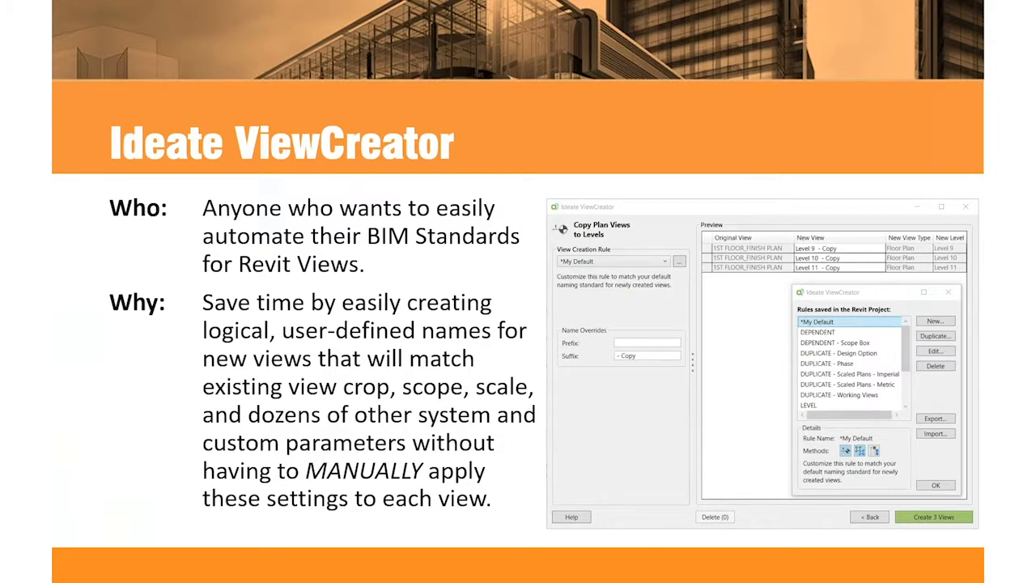
key("Right")
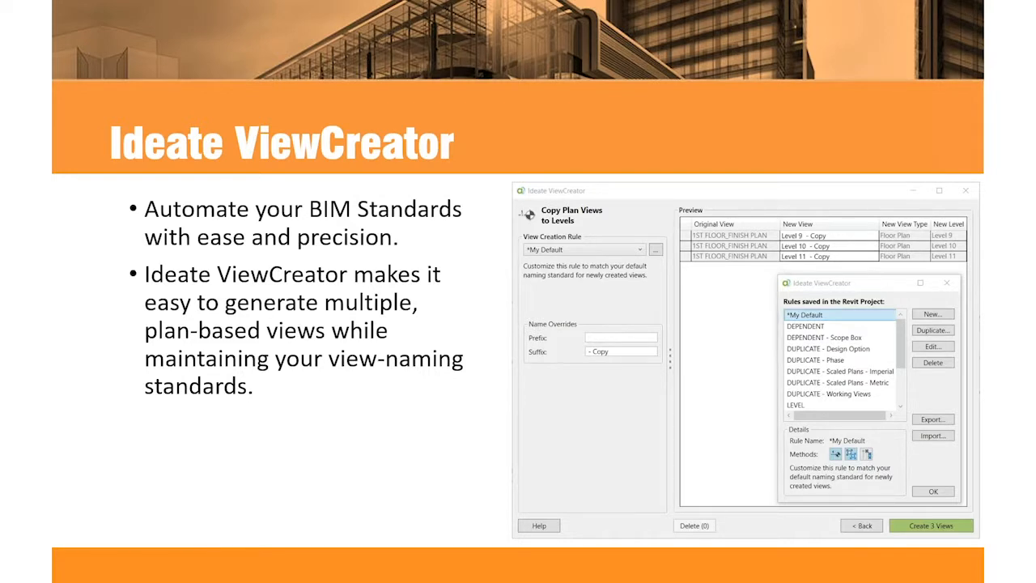
key("Right")
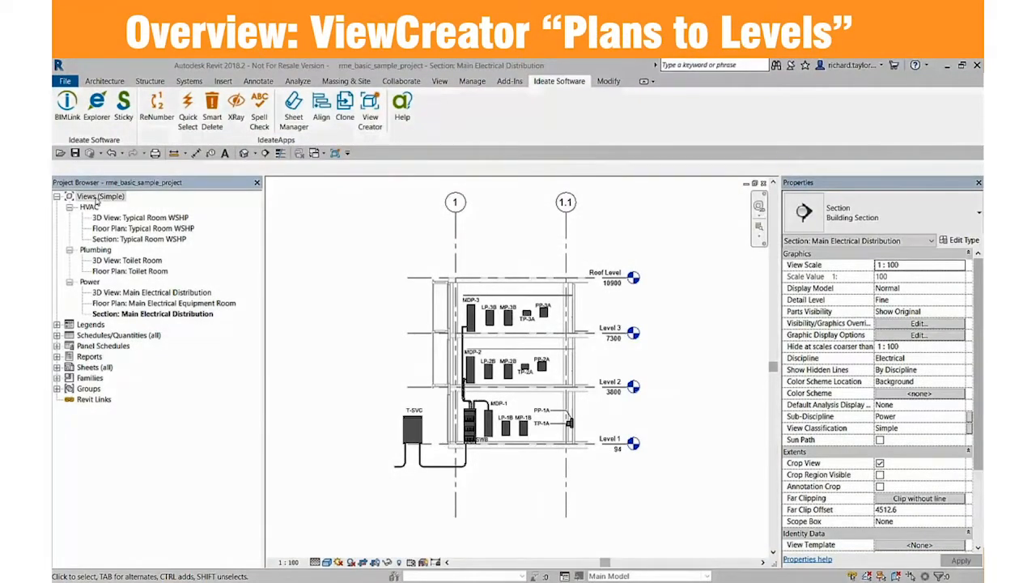
Step: Organize the project's views in the Project Browser by the Level scheme
left_click(98, 200)
right_click(98, 200)
left_click(112, 205)
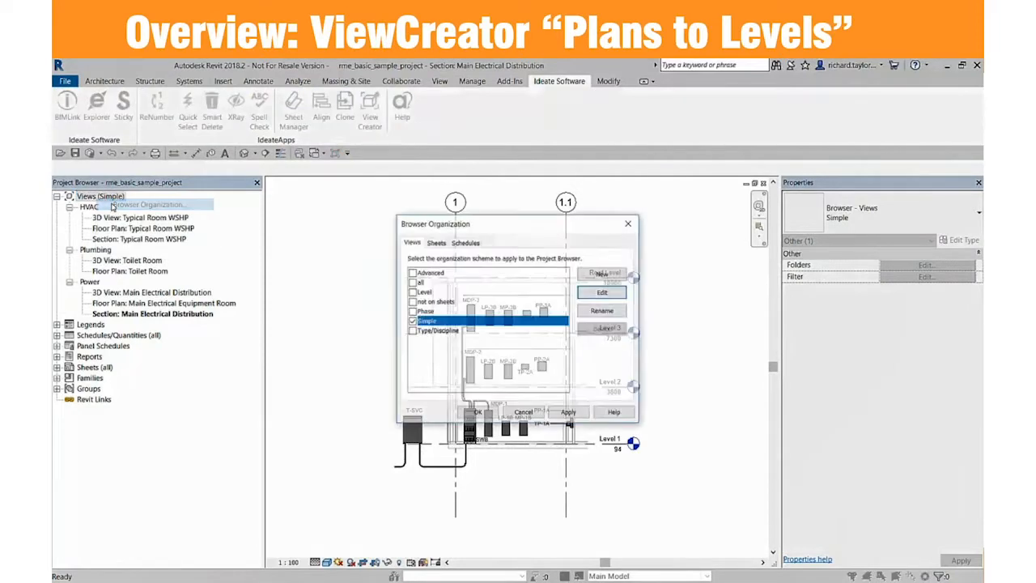
left_click(414, 293)
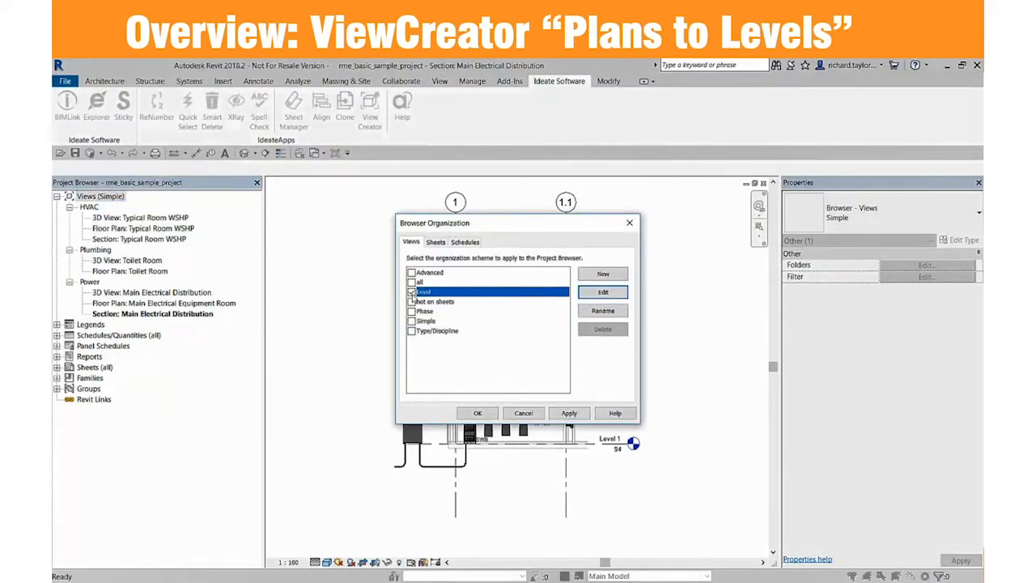
left_click(476, 414)
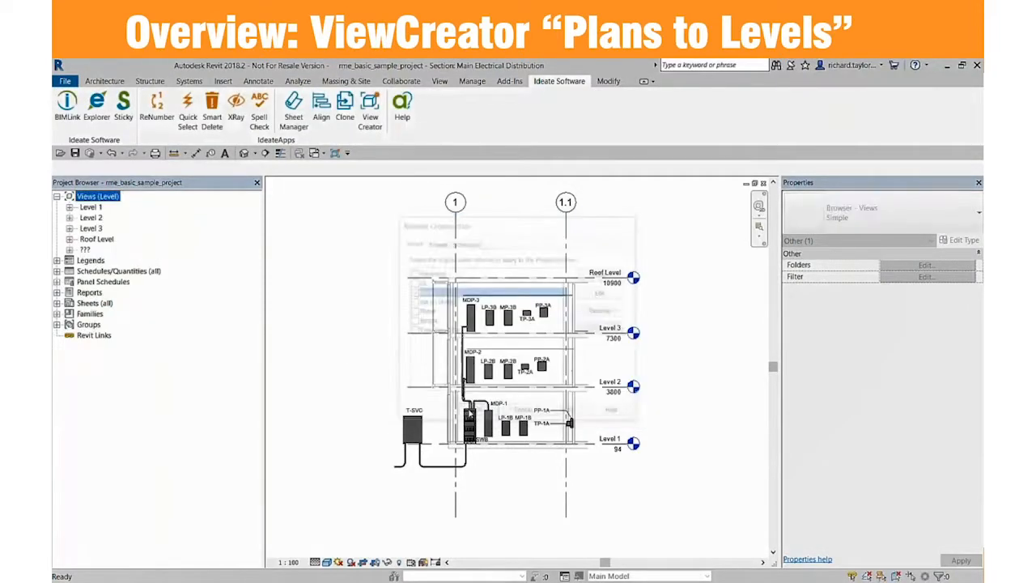
Step: Expand Level 2, Level 3 and Roof Level in the Project Browser to compare their plan views
left_click(69, 218)
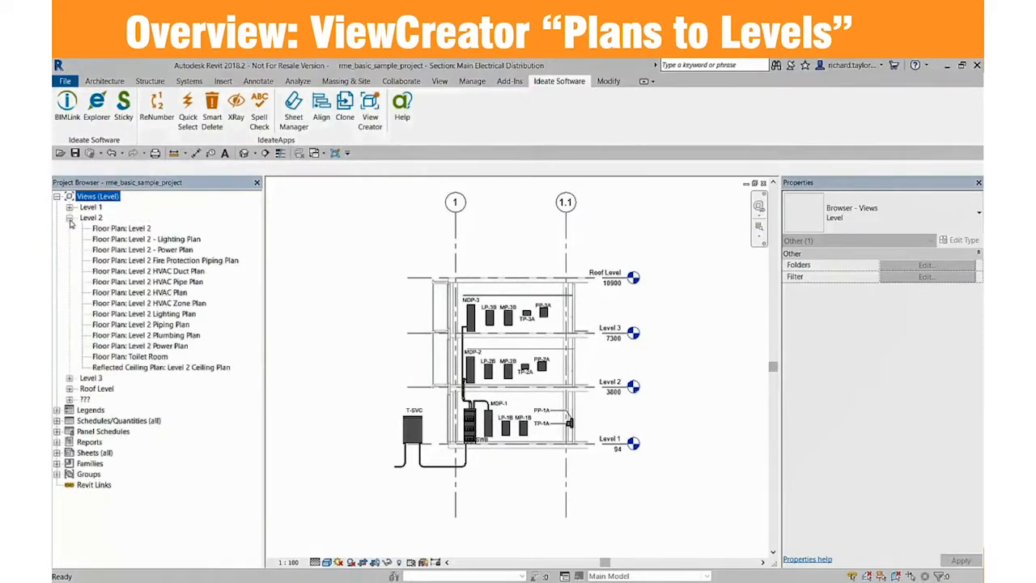
left_click(70, 378)
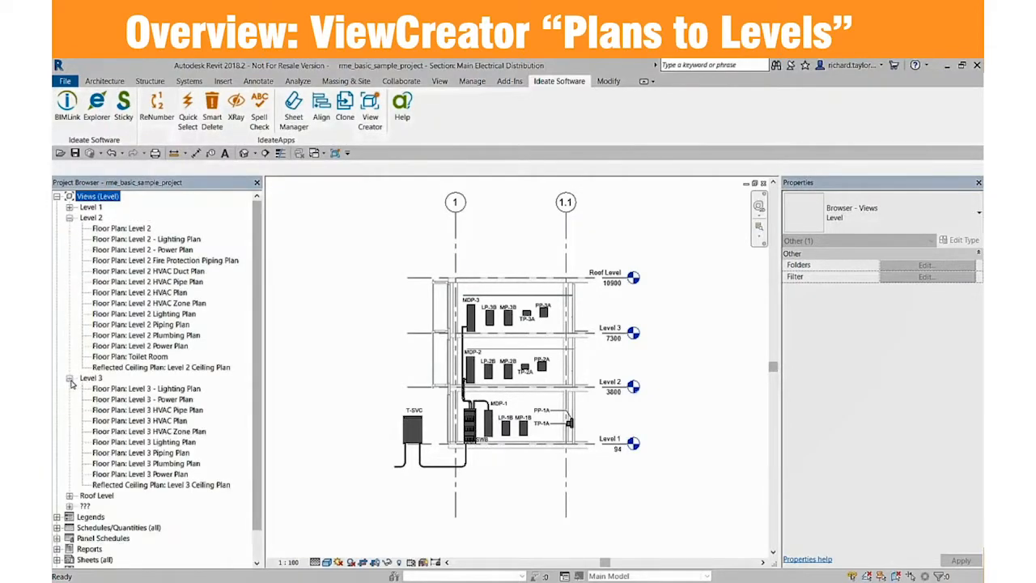
left_click(70, 496)
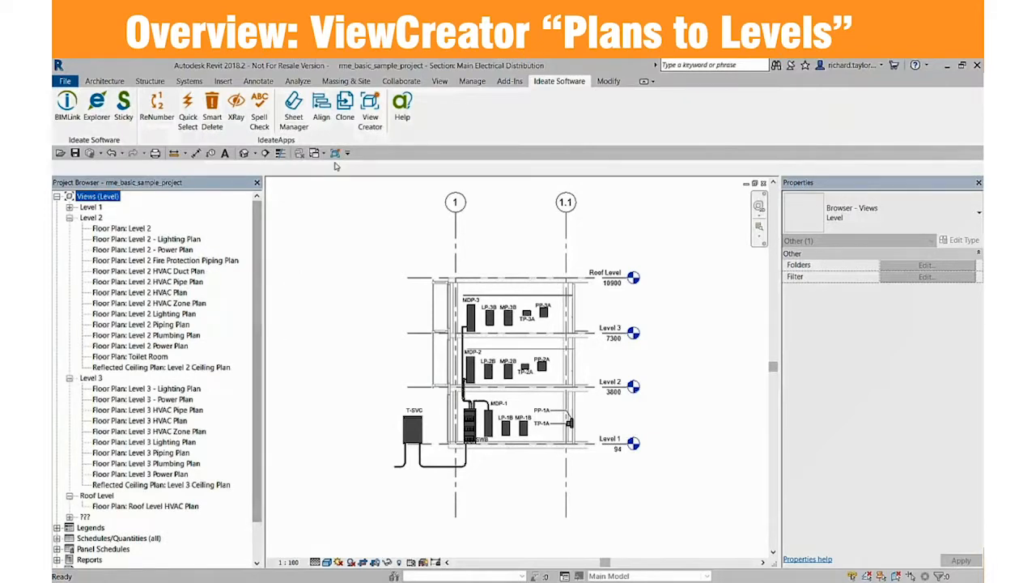
Step: Start a Plans To Levels copy in Ideate ViewCreator with the *My Default rule and continue to view selection
left_click(367, 119)
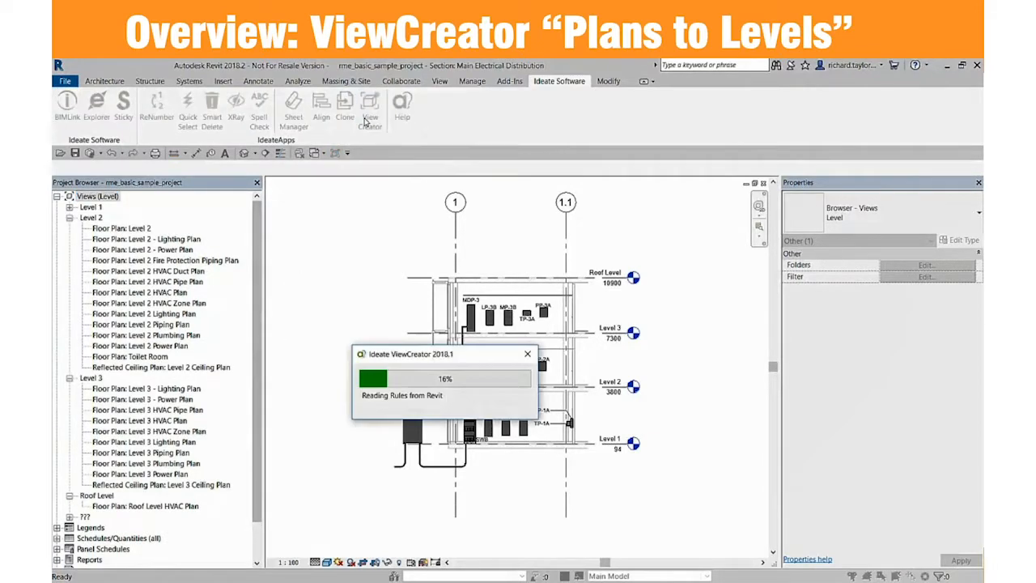
left_click_drag(411, 230, 449, 155)
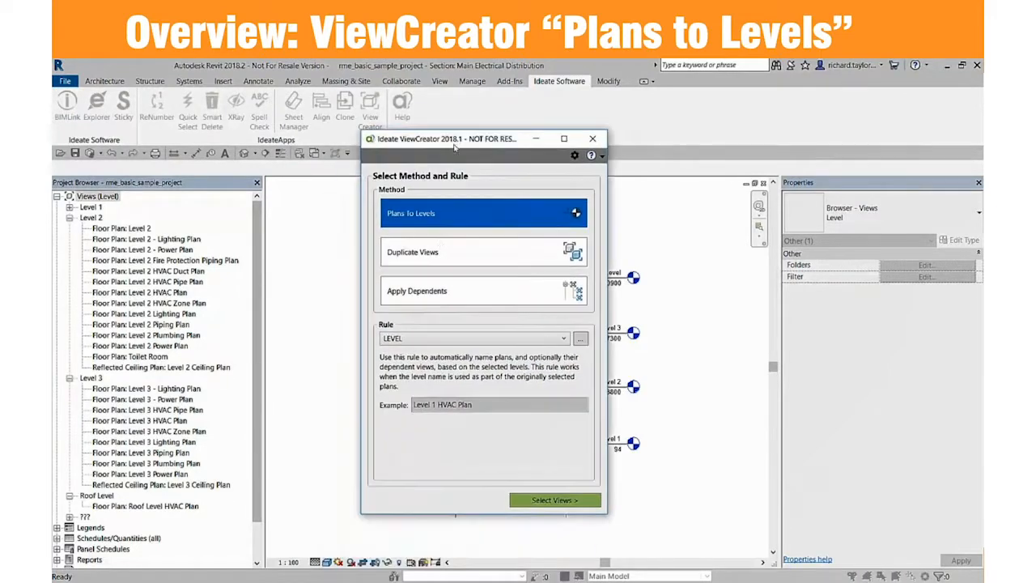
left_click(565, 340)
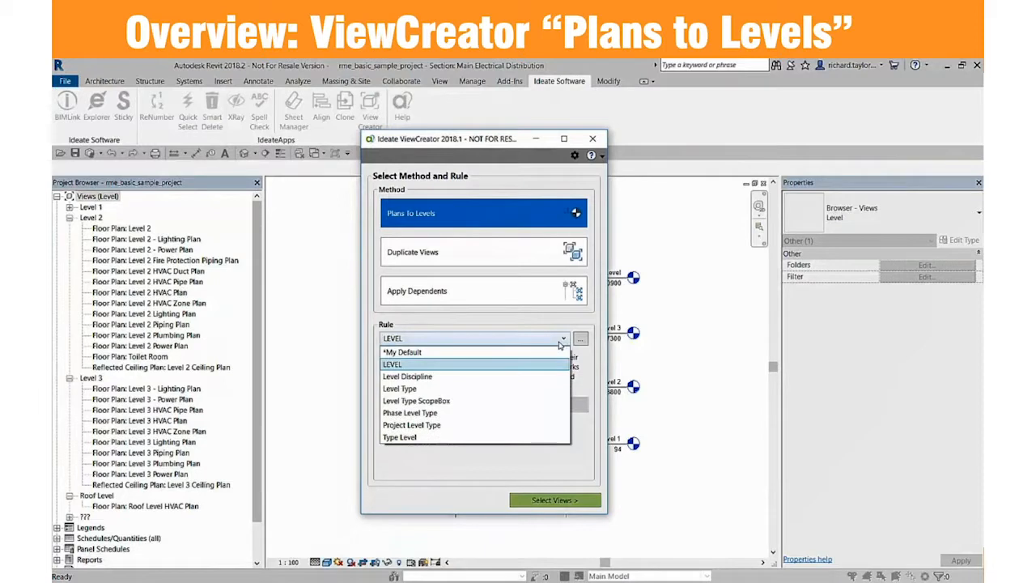
left_click(437, 353)
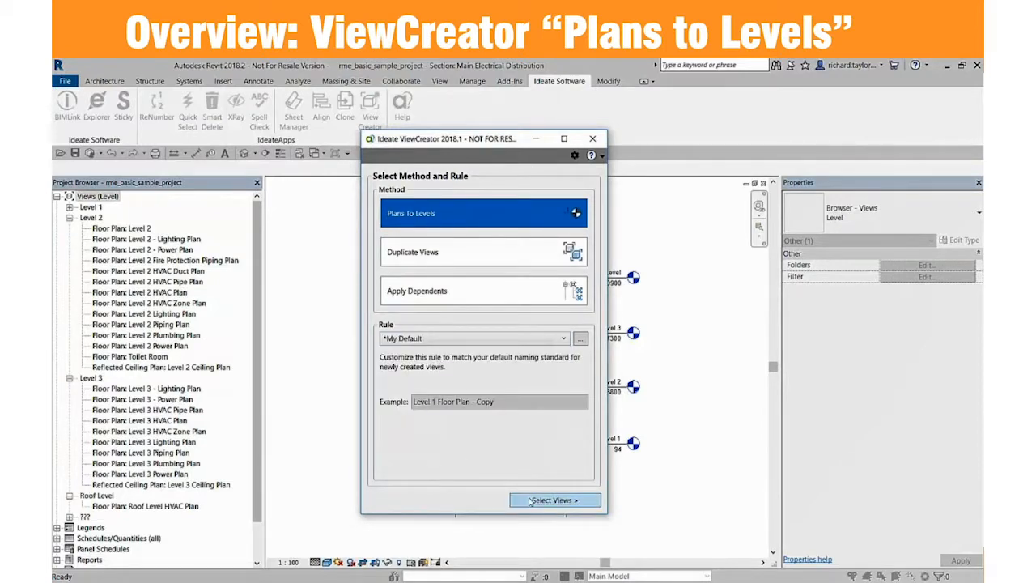
left_click(530, 500)
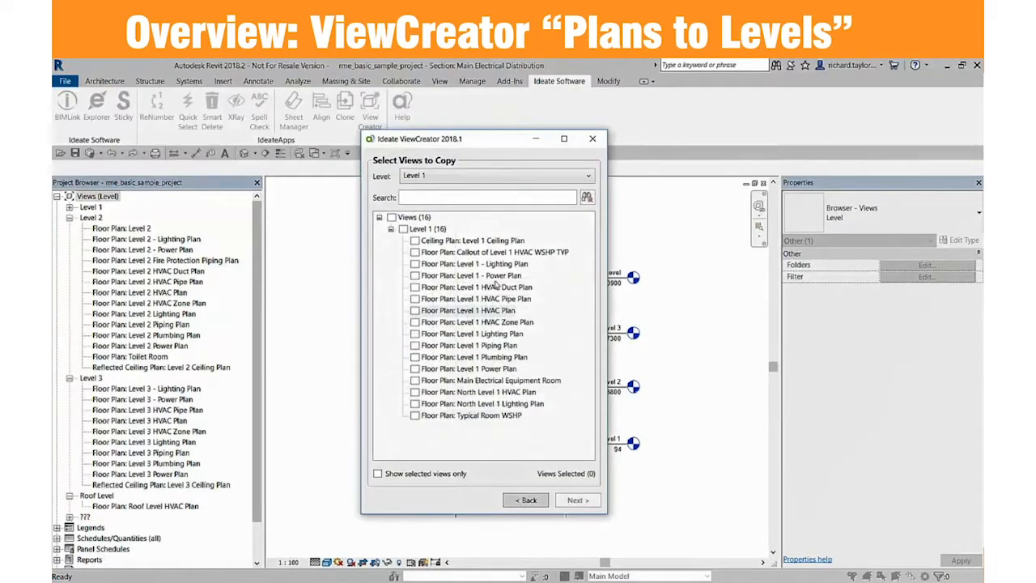
Step: Filter the Level 2 views by "duct plan" and choose the Level 2 HVAC Duct Plan as the view to copy
left_click(536, 176)
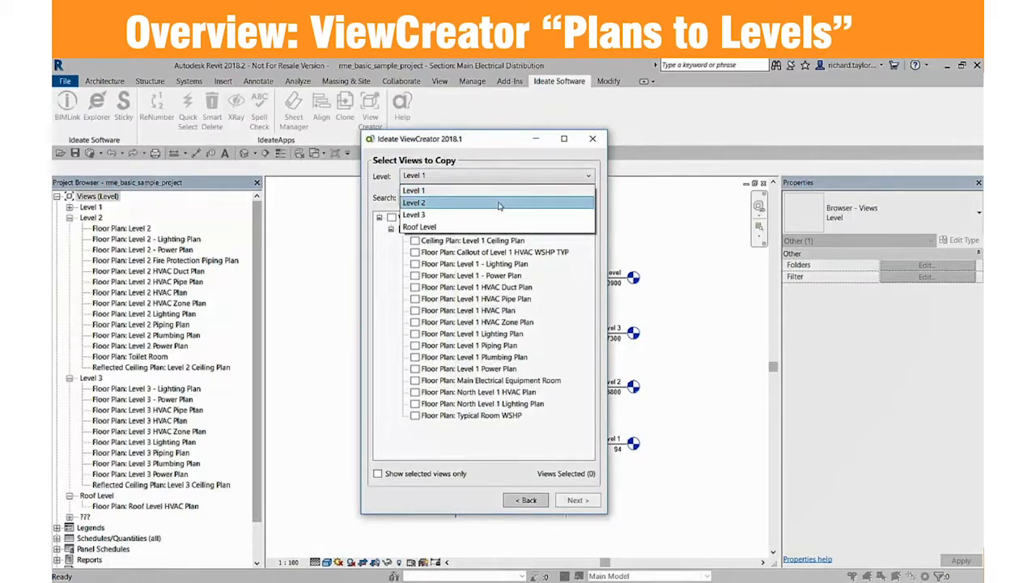
left_click(416, 202)
left_click(418, 197)
type("duc")
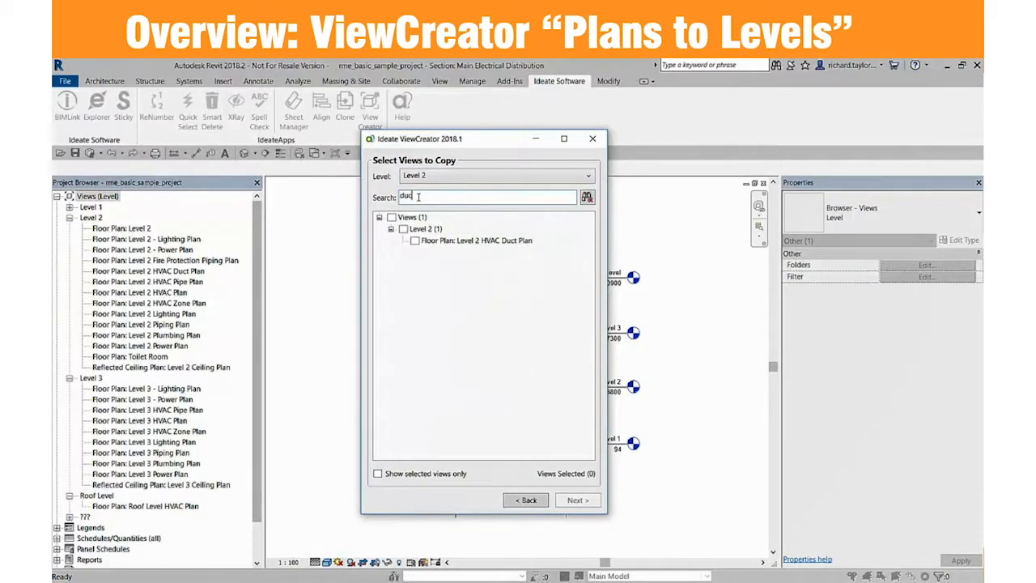
type("t plan")
left_click(414, 241)
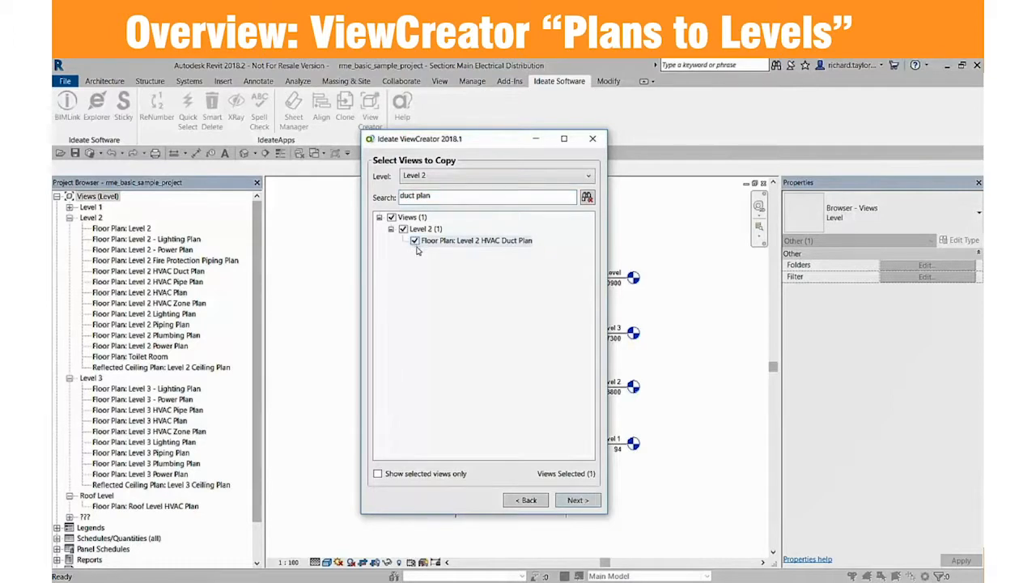
left_click(577, 500)
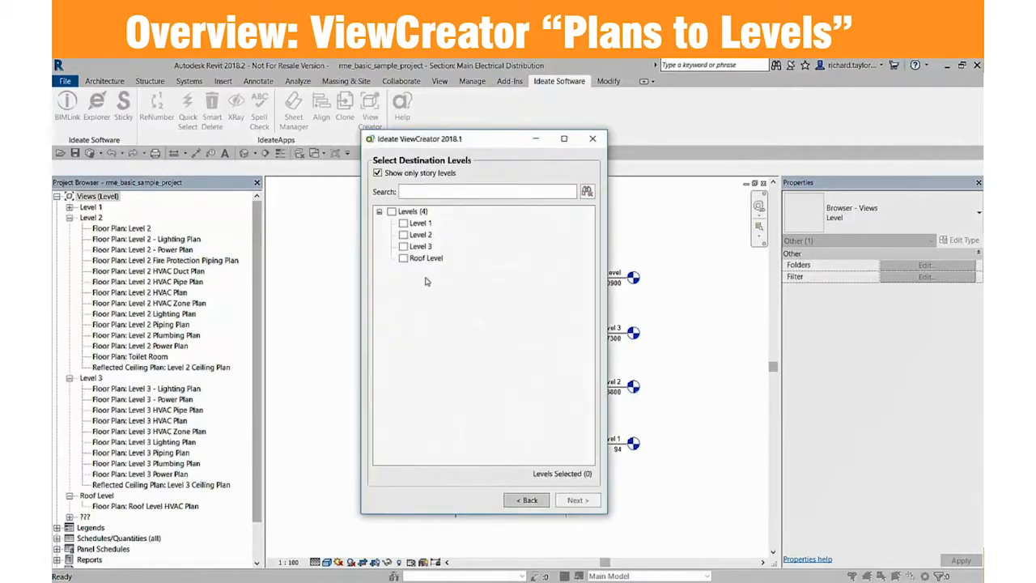
Step: Choose Level 1, Level 3 and Roof Level as the destination levels and continue to the preview
left_click(403, 224)
left_click(403, 246)
left_click(403, 258)
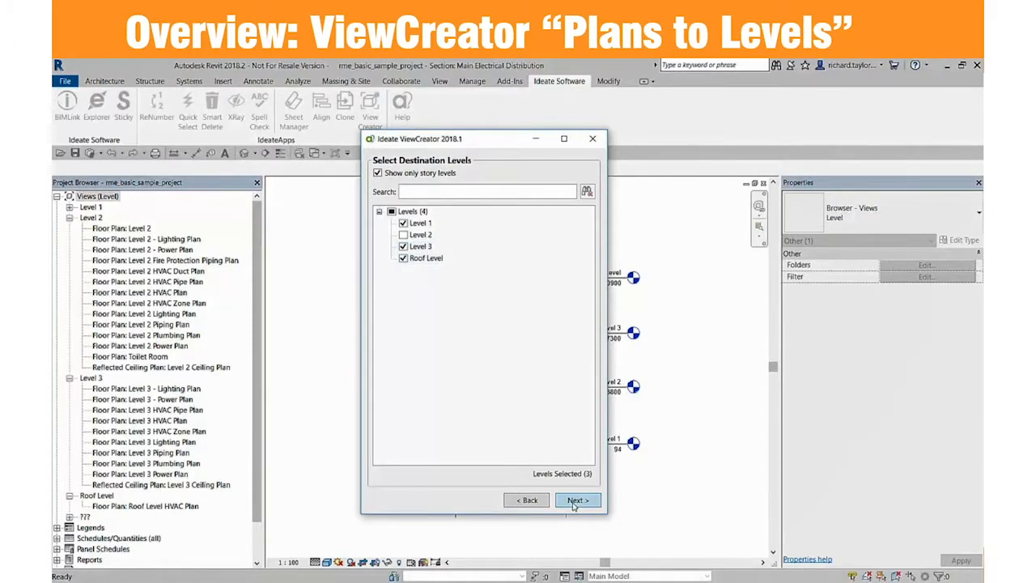
left_click(577, 500)
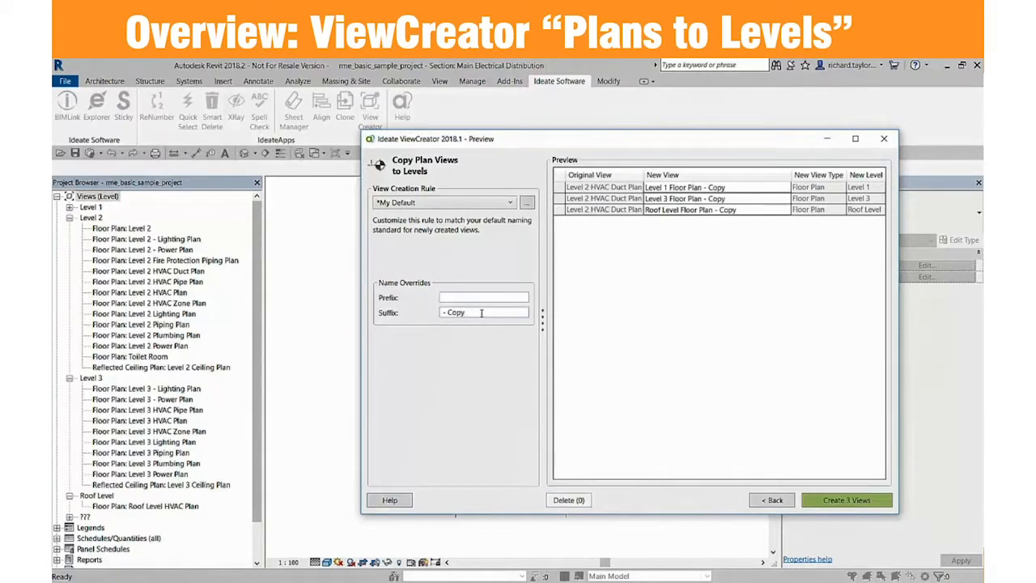
Step: Change the name suffix of the new views to "- DCT"
key("BackSpace")
key("BackSpace")
key("BackSpace")
key("BackSpace")
type("DCT")
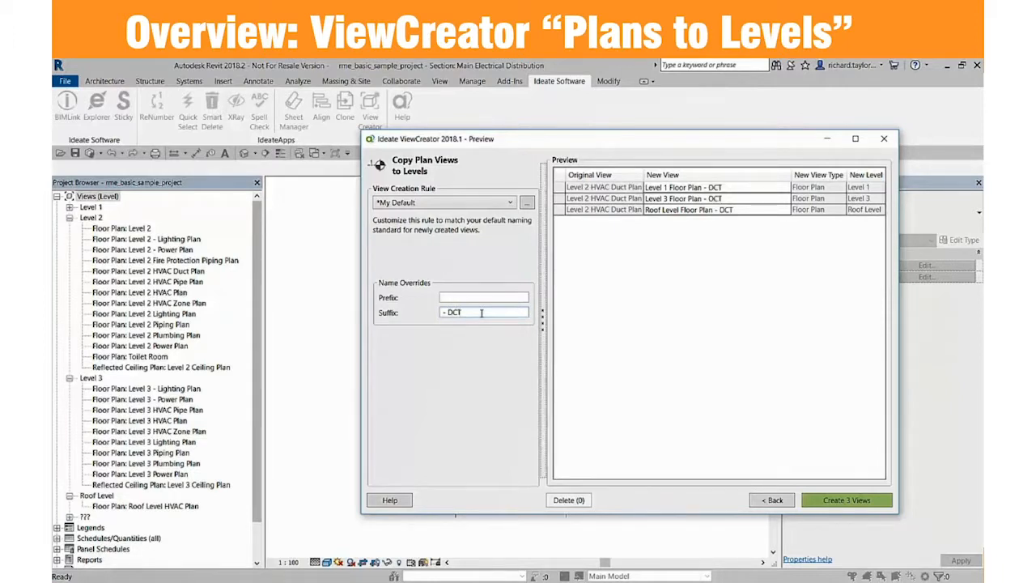
Step: Try the Level Discipline view creation rule, and settle on the LEVEL rule for naming the copied plans
left_click(512, 205)
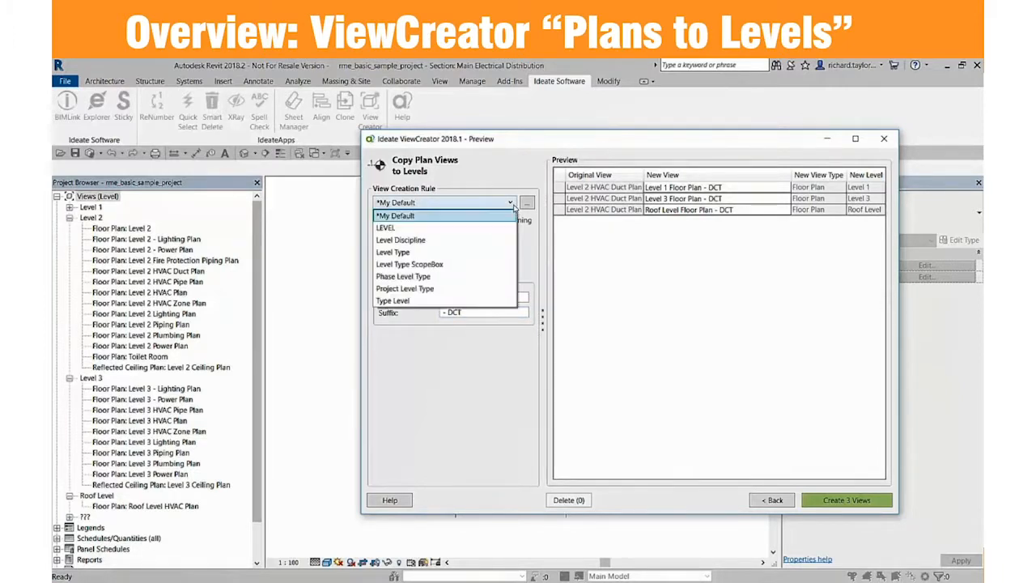
left_click(483, 240)
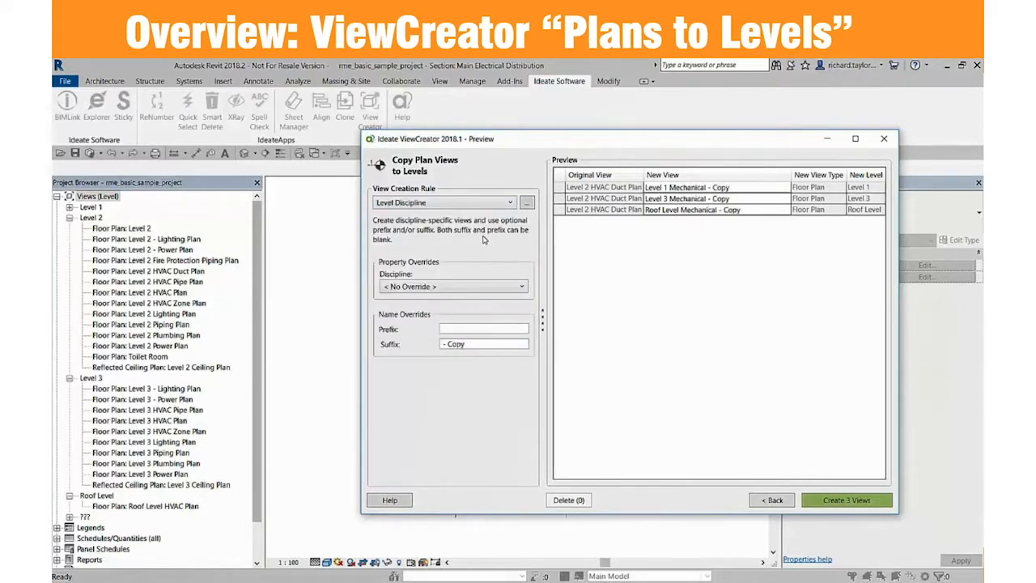
left_click(510, 204)
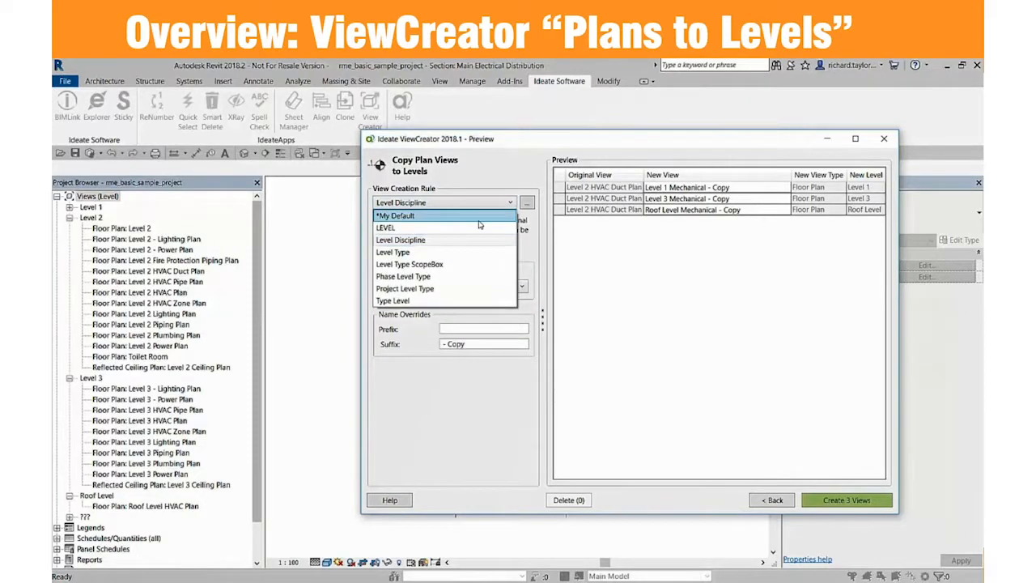
left_click(435, 229)
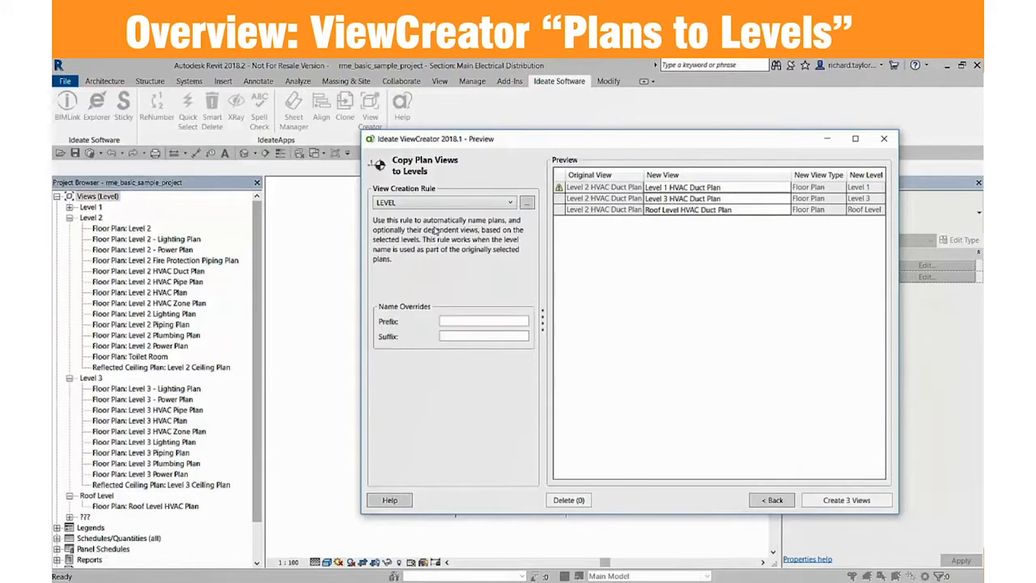
Step: Delete the Level 1 HVAC Duct Plan from the preview of new views
left_click(606, 188)
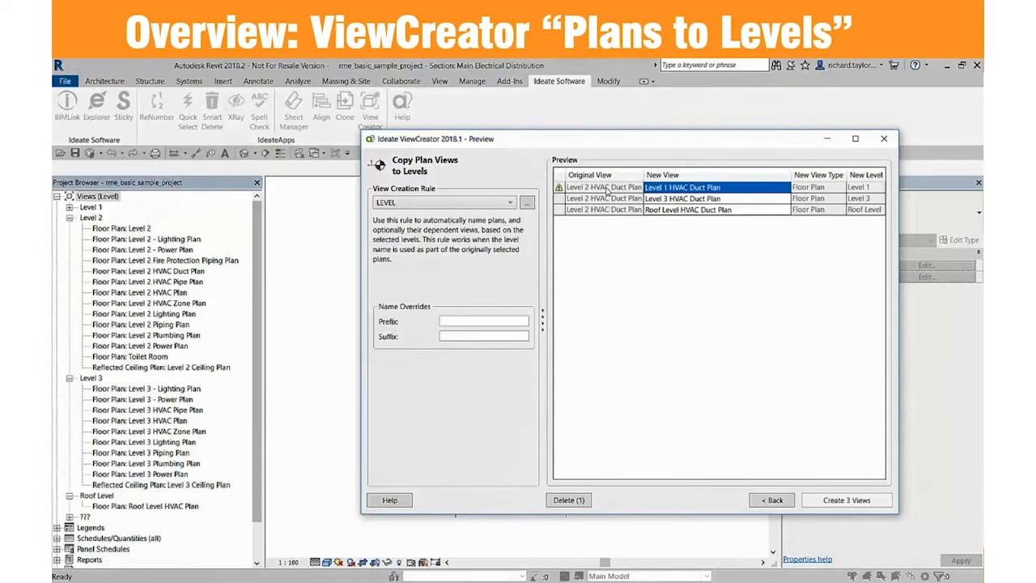
left_click(582, 500)
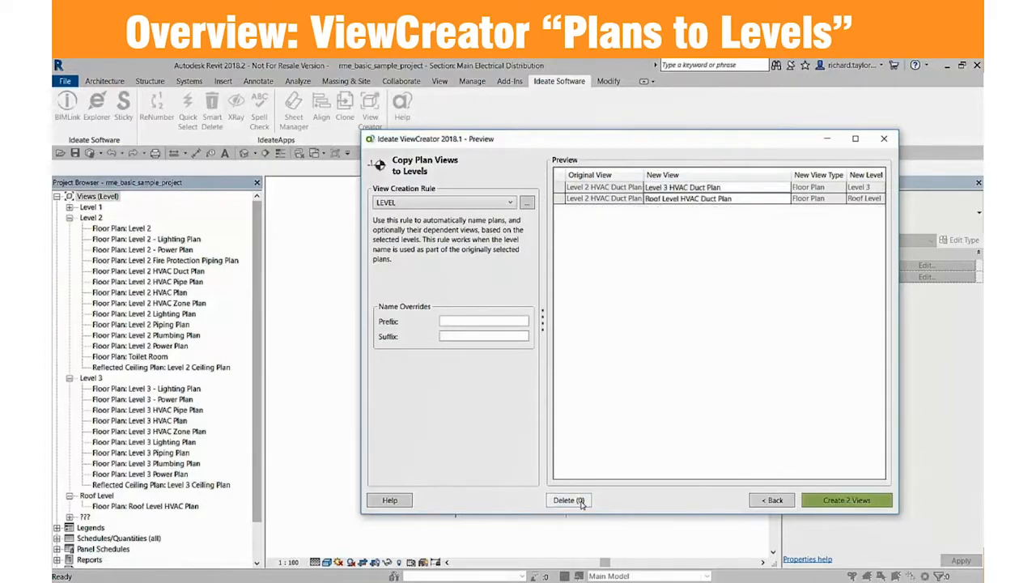
Step: Create the Level 3 and Roof Level duct plan views and open the new Level 3 HVAC Duct Plan
left_click(829, 502)
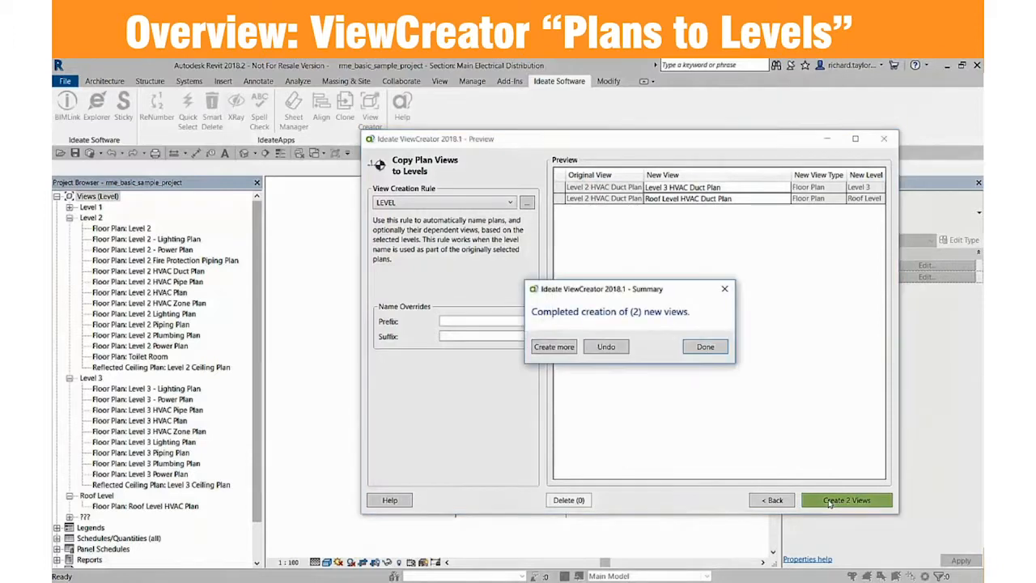
left_click(694, 346)
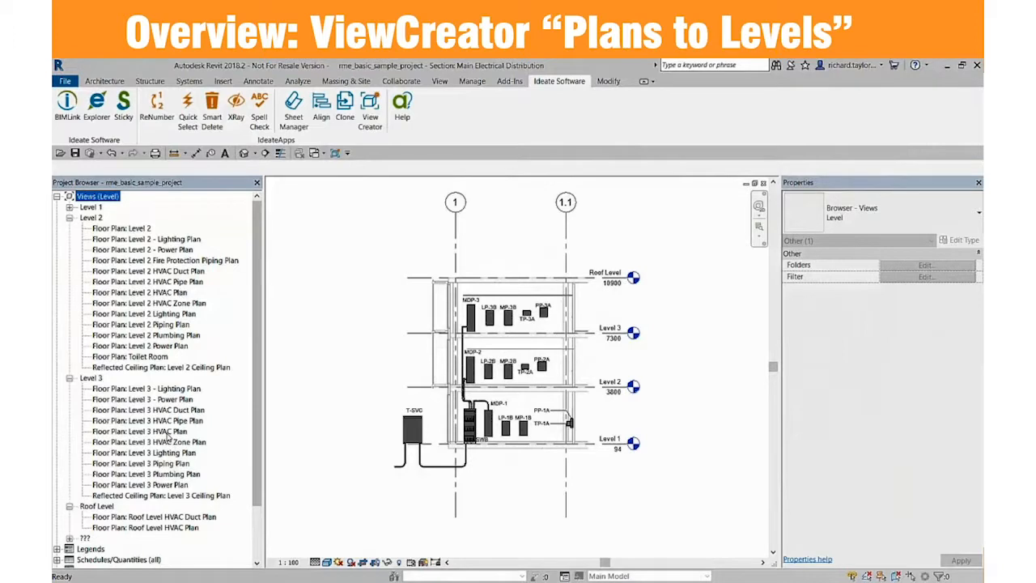
double_click(162, 411)
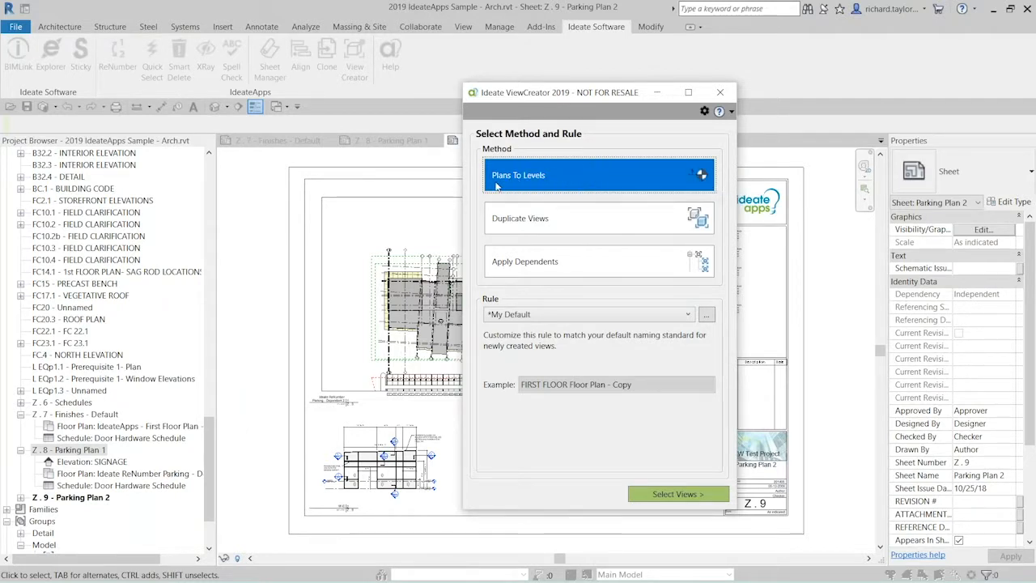
Step: Start a Duplicate Views run with the *My Default rule and collapse the ceiling plan and elevation groups in the view list
left_click(550, 225)
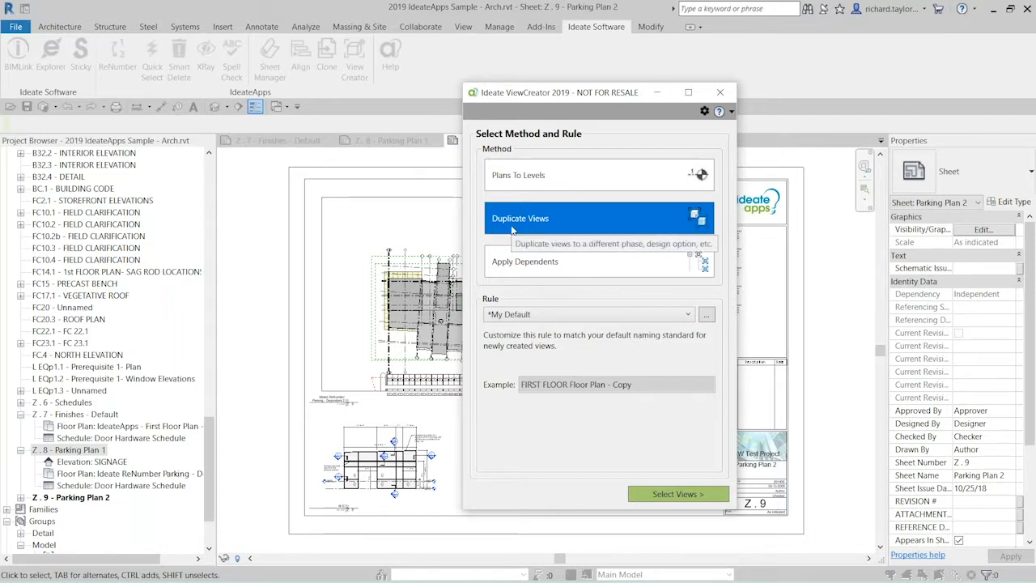
left_click(664, 495)
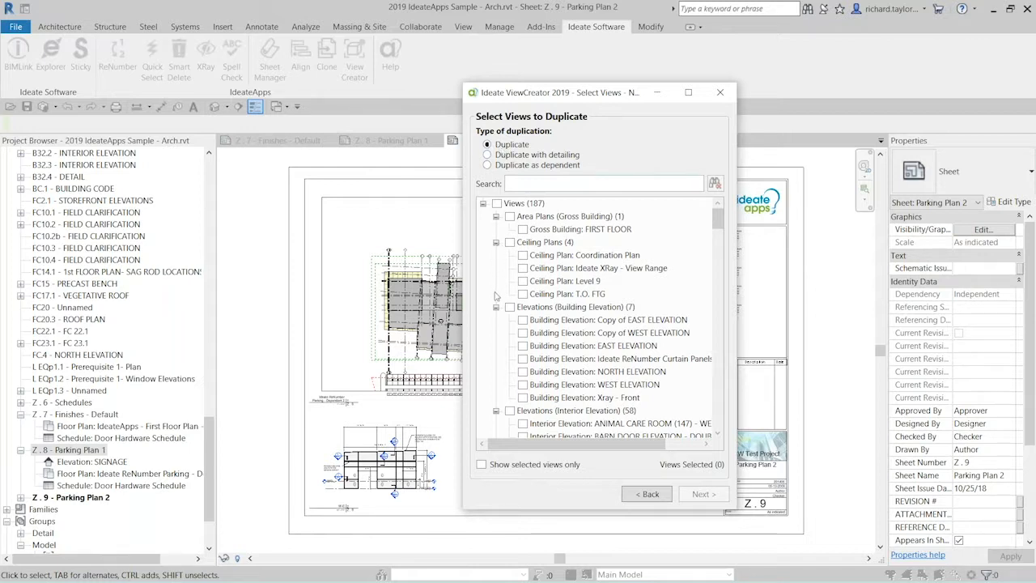
left_click(496, 243)
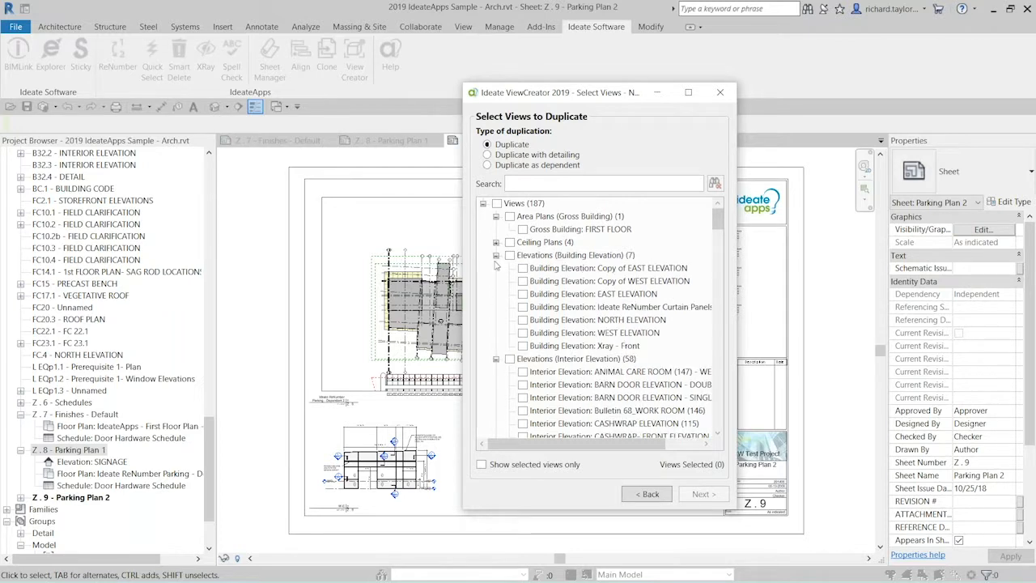
left_click(495, 255)
left_click(495, 268)
left_click(496, 281)
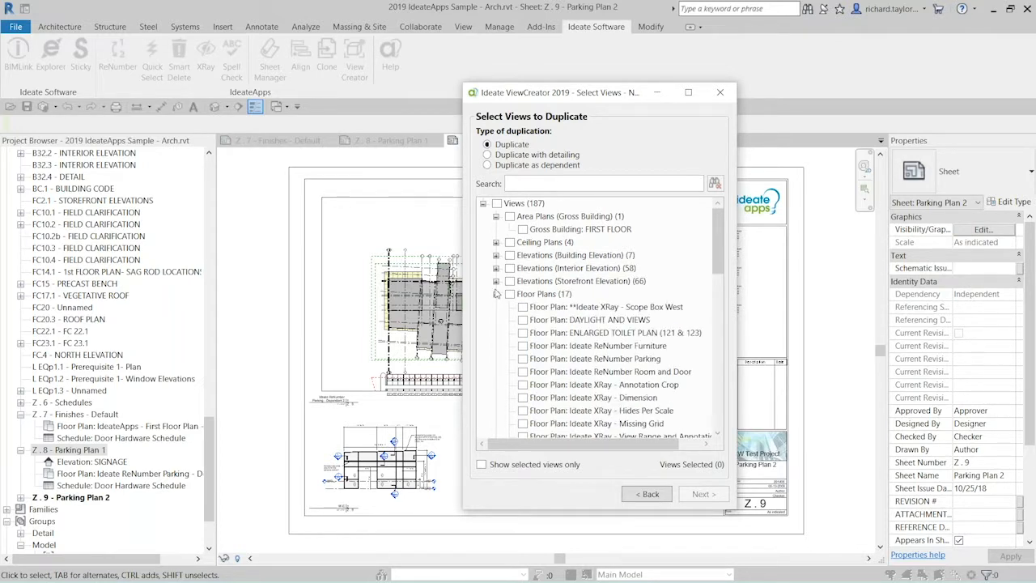
Step: Select the IdeateApps First Floor Building Code, Finish Plan, Plan - East, Plan - West and Signage floor plans and continue to the preview
left_click_drag(717, 272, 725, 317)
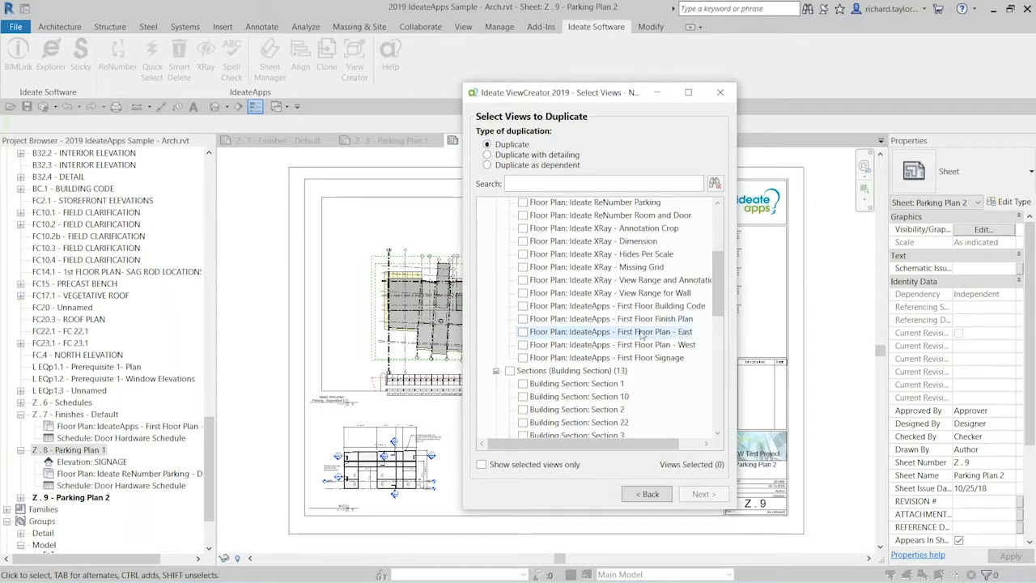
left_click(523, 306)
left_click(522, 319)
left_click(523, 332)
left_click(523, 345)
left_click(523, 358)
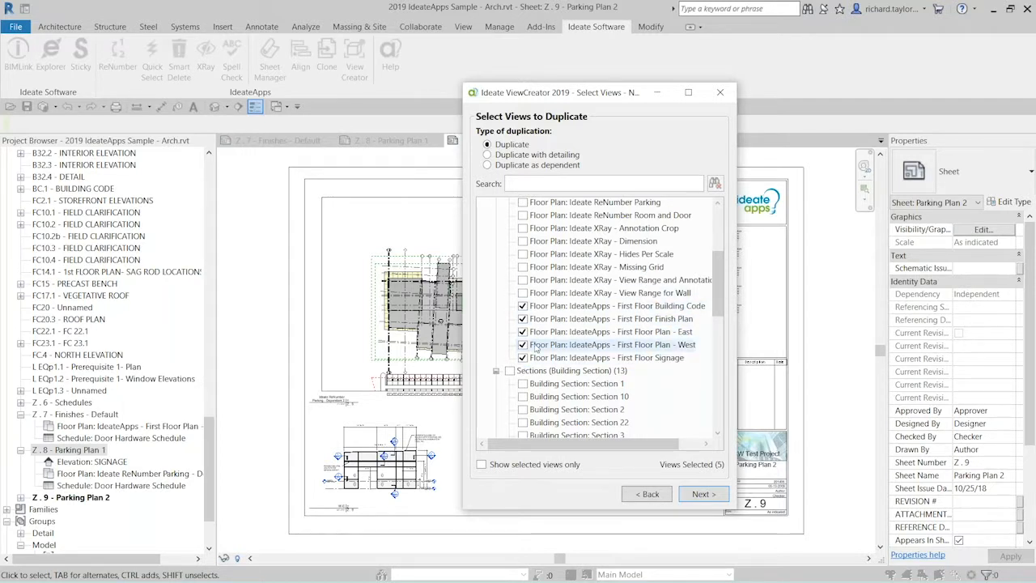
left_click(701, 495)
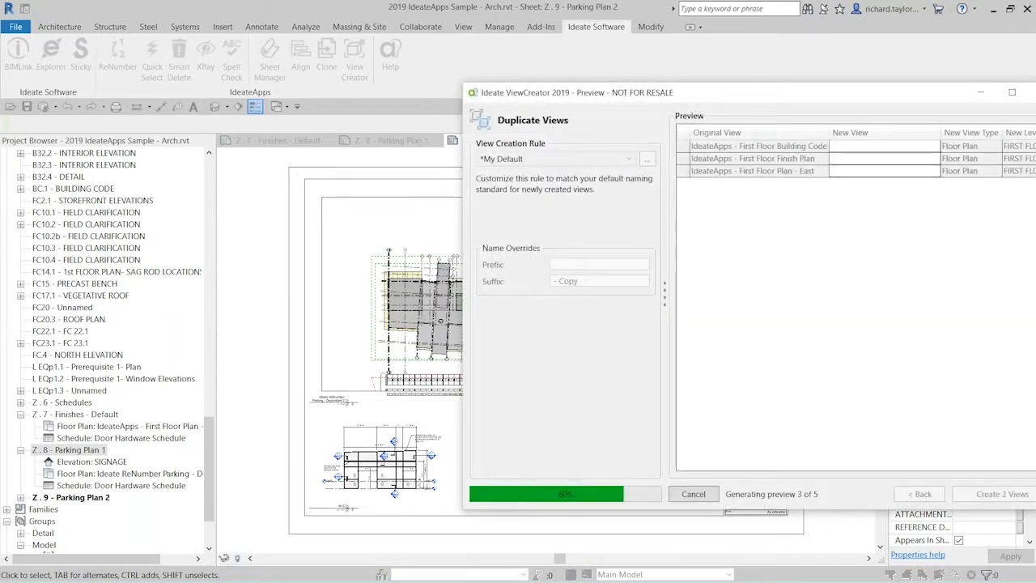
Step: Reposition and widen the preview window, and try the name suffixes "- NC" and "- RT" for the duplicated views
left_click_drag(761, 97, 523, 92)
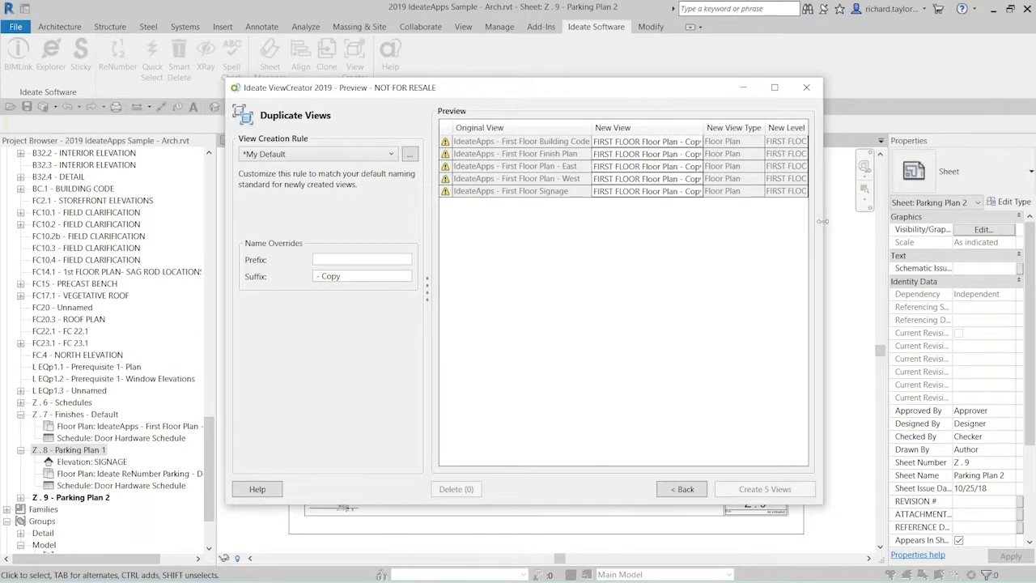
left_click_drag(830, 220, 941, 225)
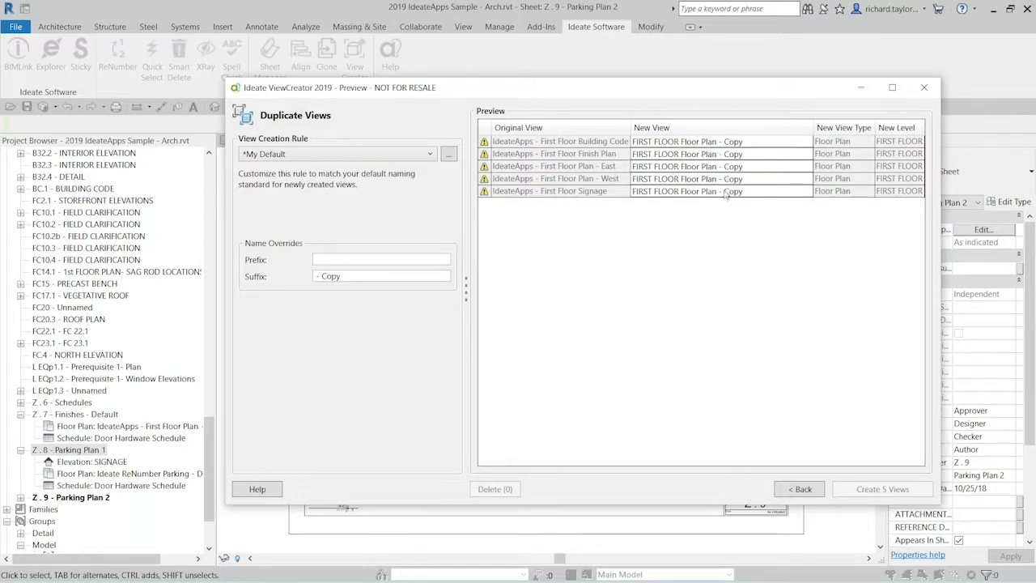
left_click(374, 275)
left_click_drag(359, 276, 324, 278)
type("NC")
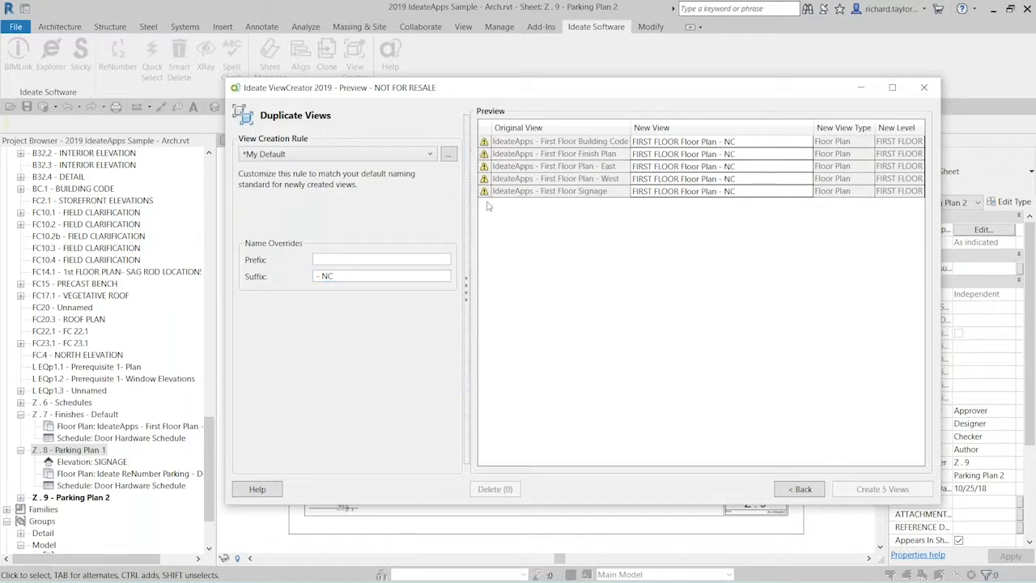
left_click(377, 276)
Step: Apply the DUPLICATE - Phase rule with the phase filter Show Previous + New and the phase New Construction
left_click(431, 157)
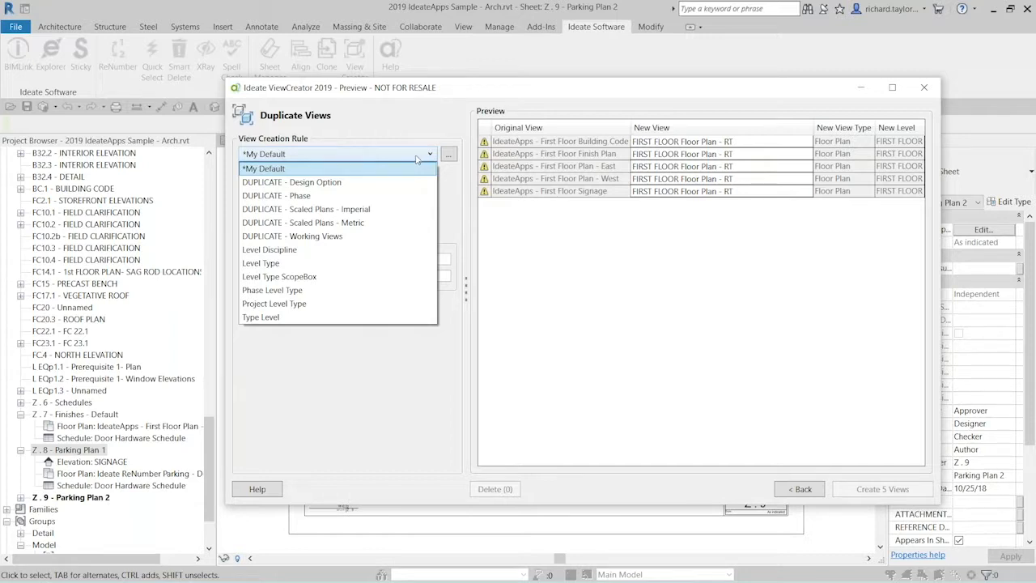
left_click(292, 196)
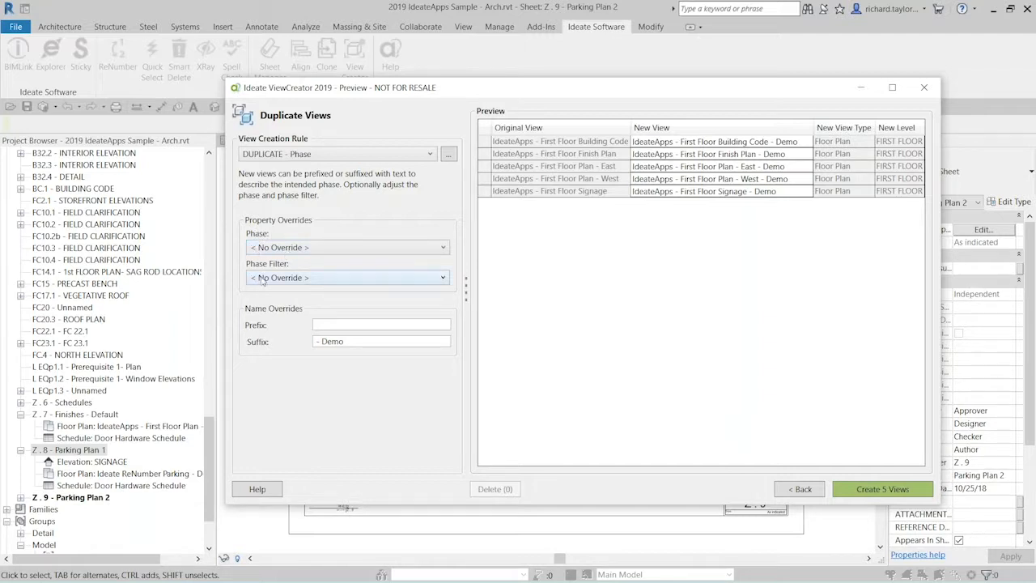
left_click(351, 278)
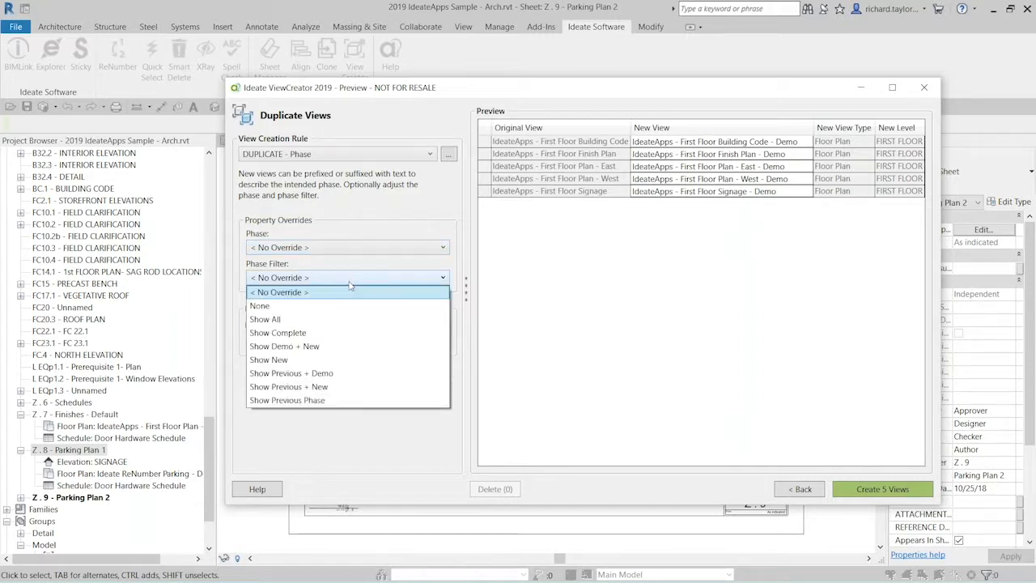
left_click(340, 388)
left_click(316, 247)
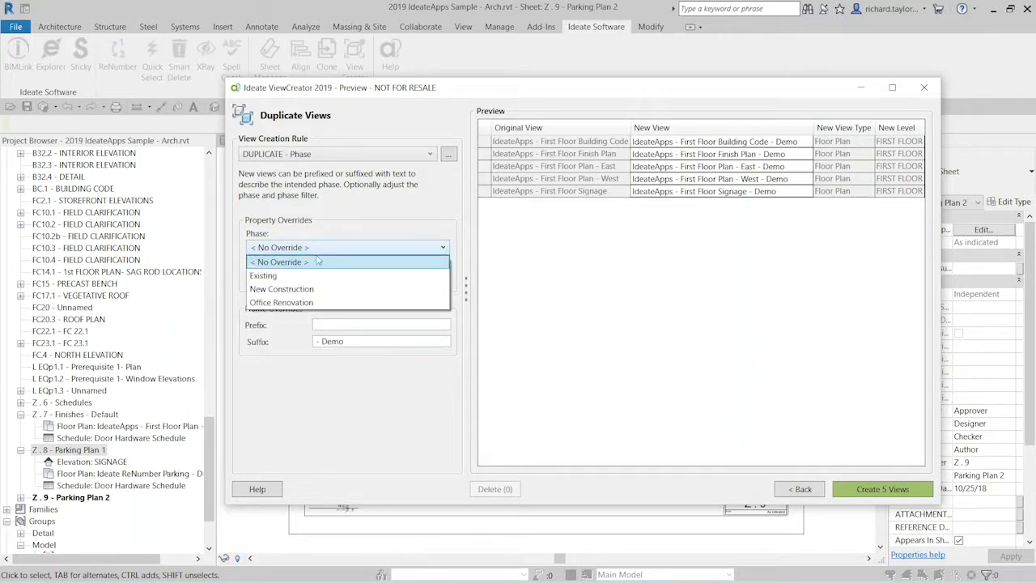
left_click(316, 289)
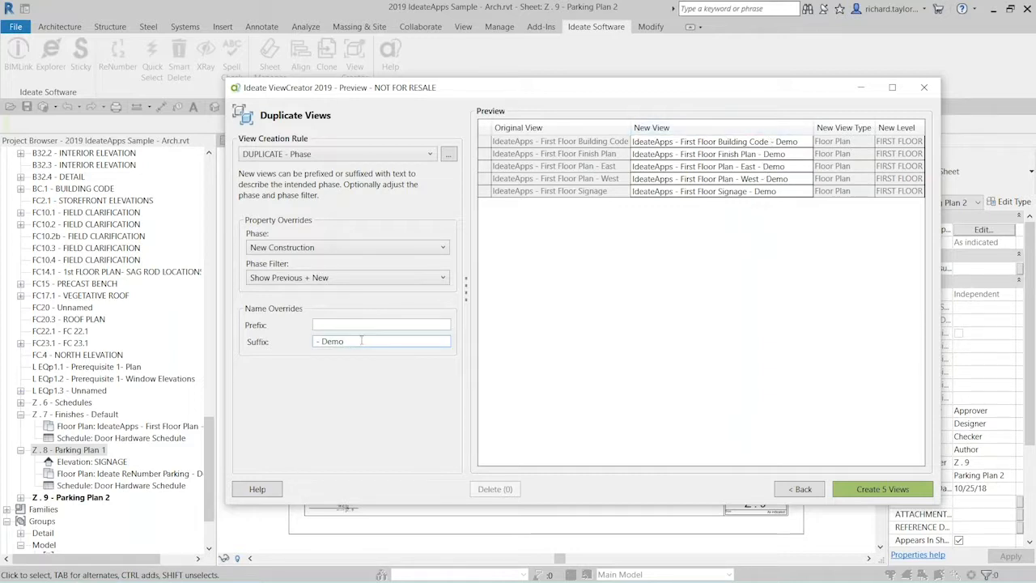
Step: Change the name suffix to "- NC" and create the five duplicated floor plans
key("BackSpace")
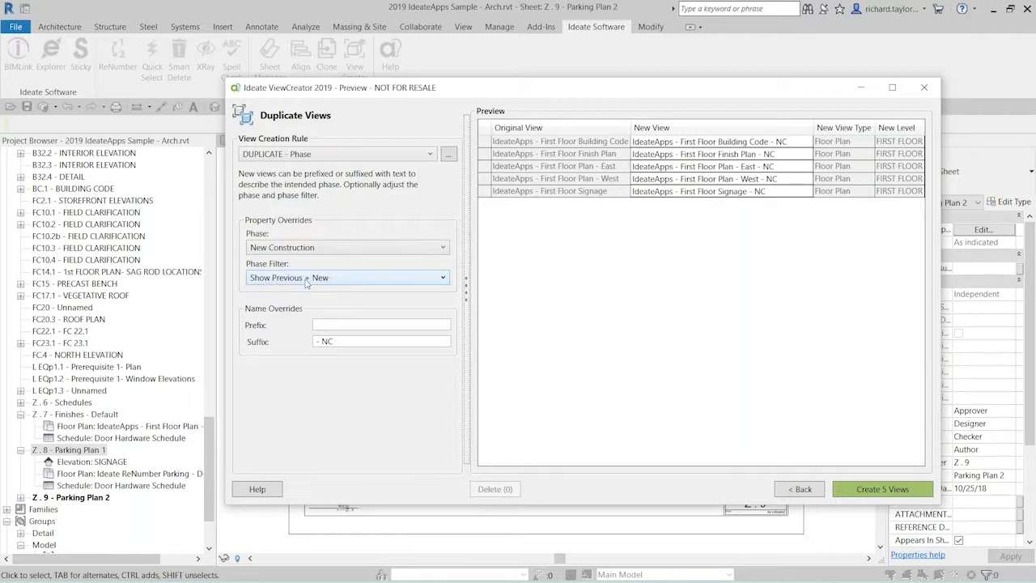
left_click(874, 495)
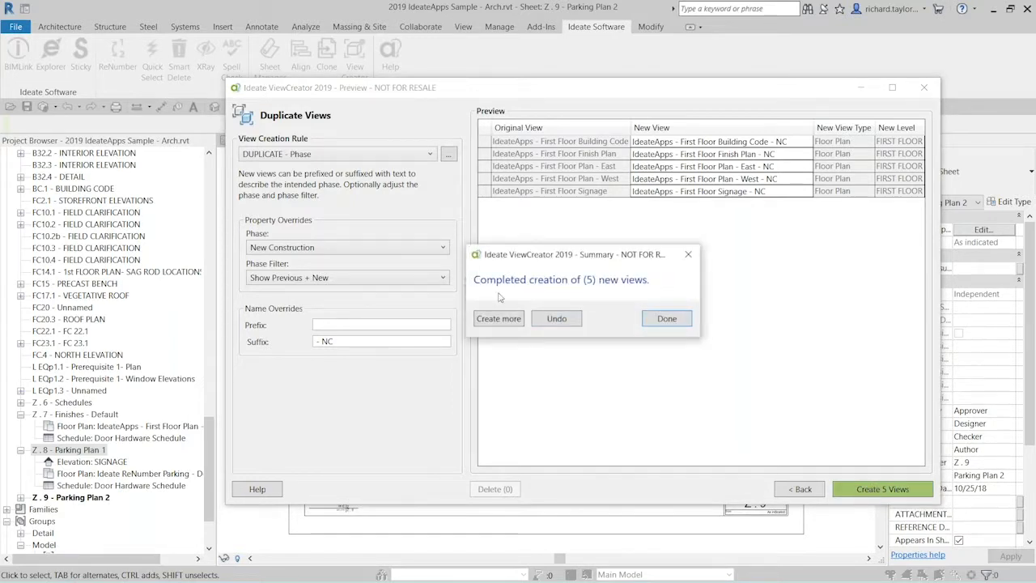
left_click(666, 319)
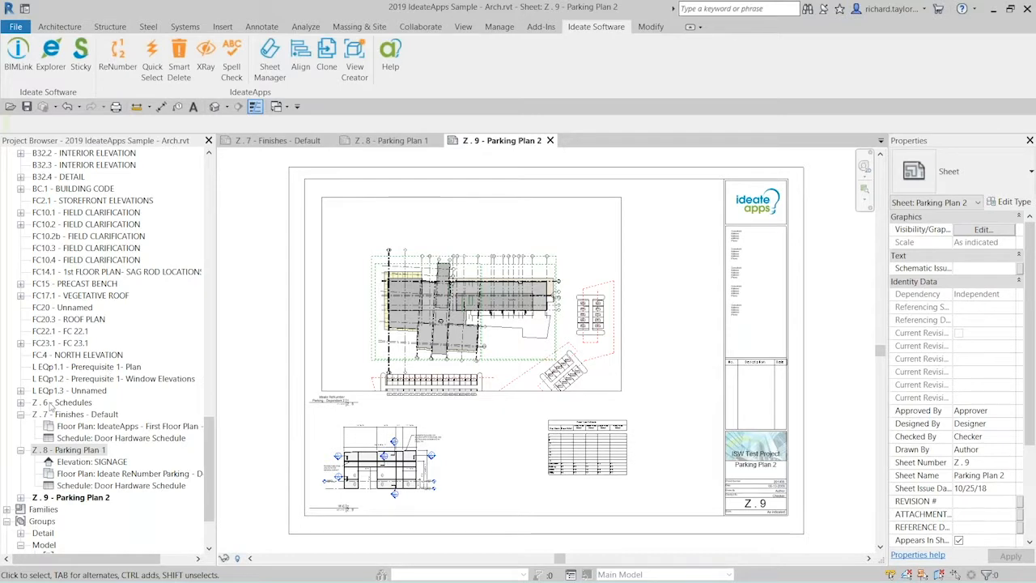
Step: Open the duplicated IdeateApps - First Floor Finish Plan - NC view and check its phasing properties
left_click_drag(208, 437, 200, 166)
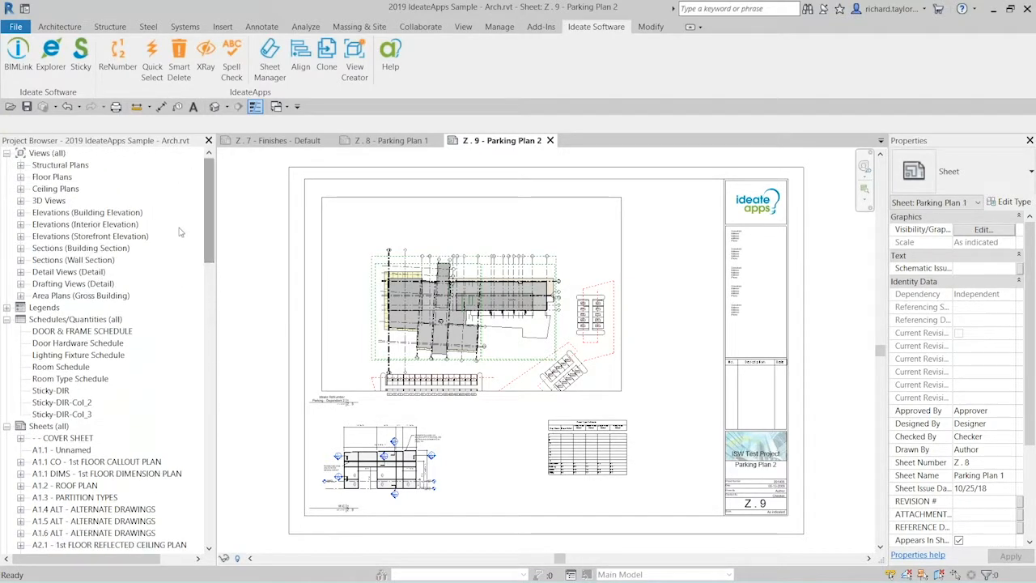
left_click(21, 177)
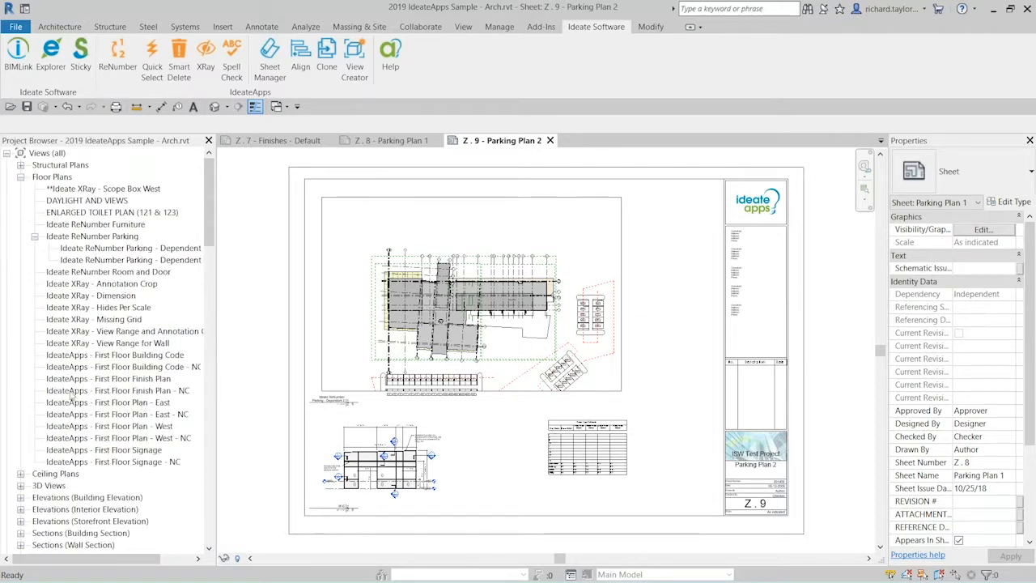
double_click(121, 392)
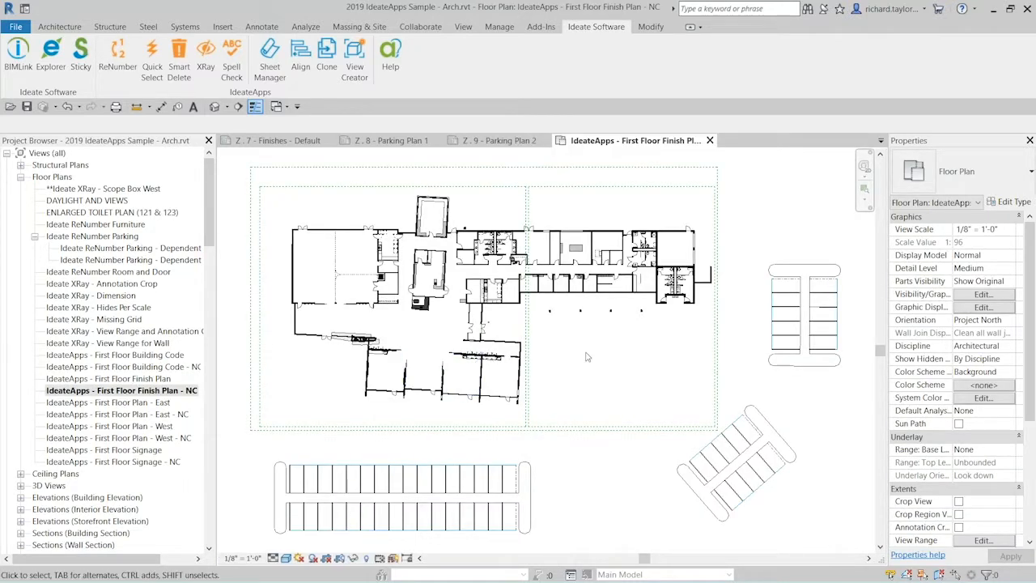
scroll(1032, 332, "down", 6)
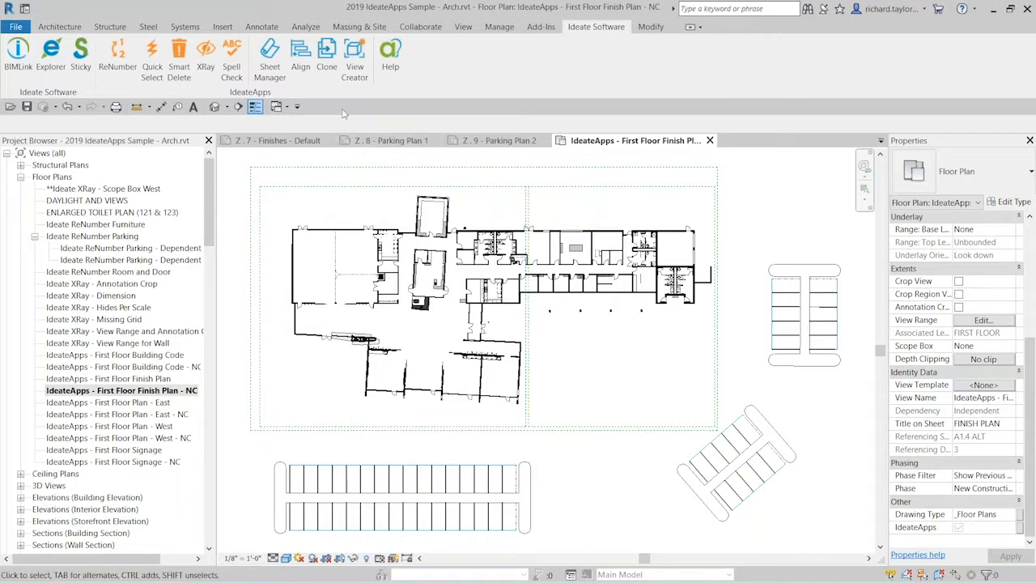
Step: Start ViewCreator's Duplicate Views method with the DUPLICATE - Phase rule, and collapse the three elevation groups in the view selection
left_click(354, 64)
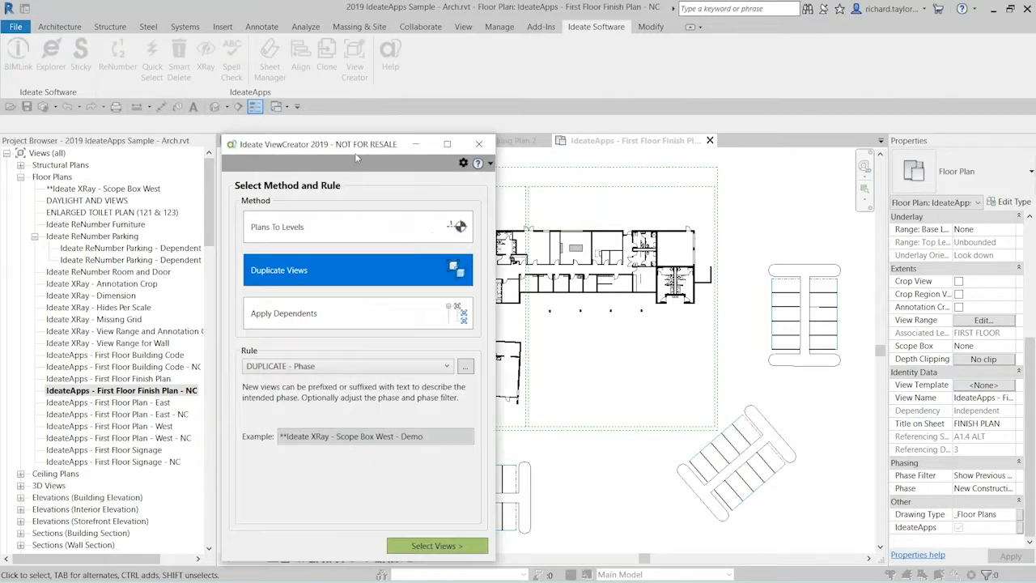
left_click_drag(353, 153, 423, 98)
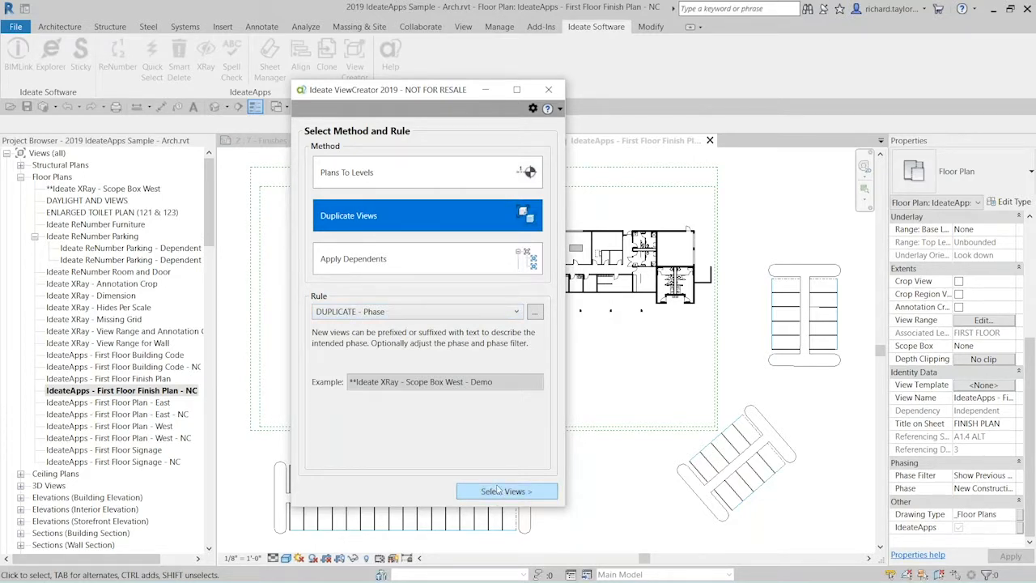
left_click(500, 492)
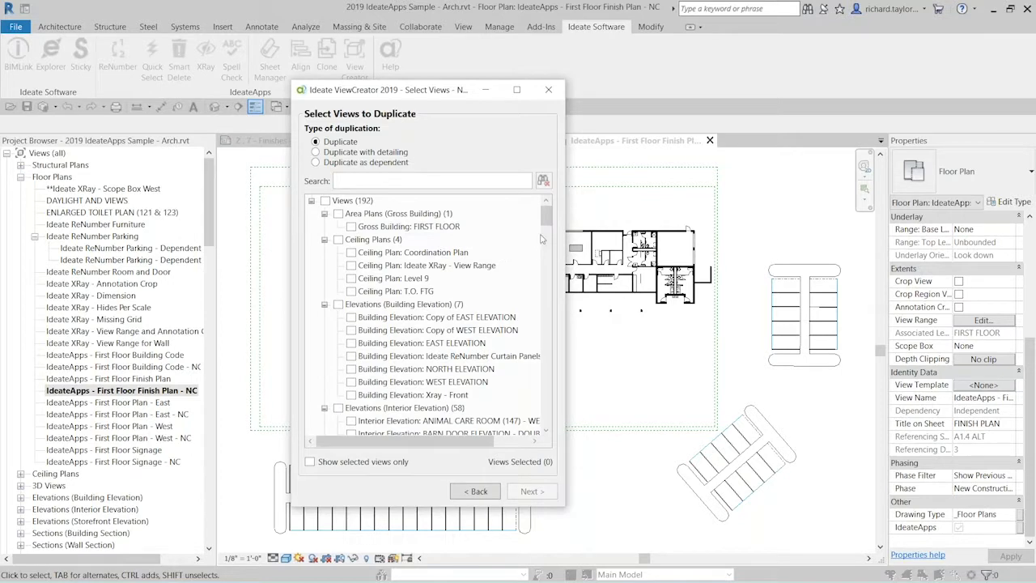
scroll(486, 259, "down", 2)
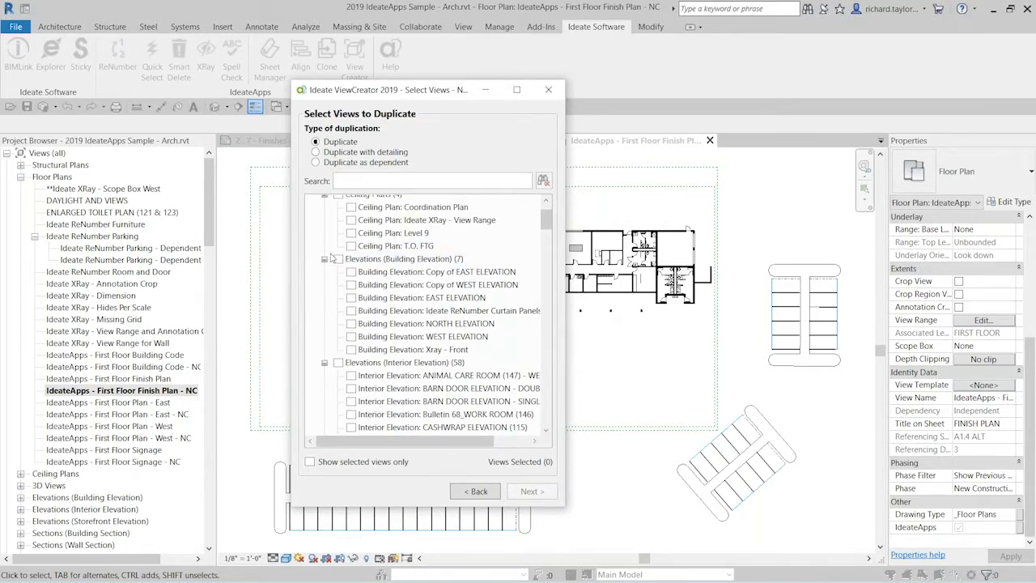
left_click(324, 258)
left_click(324, 271)
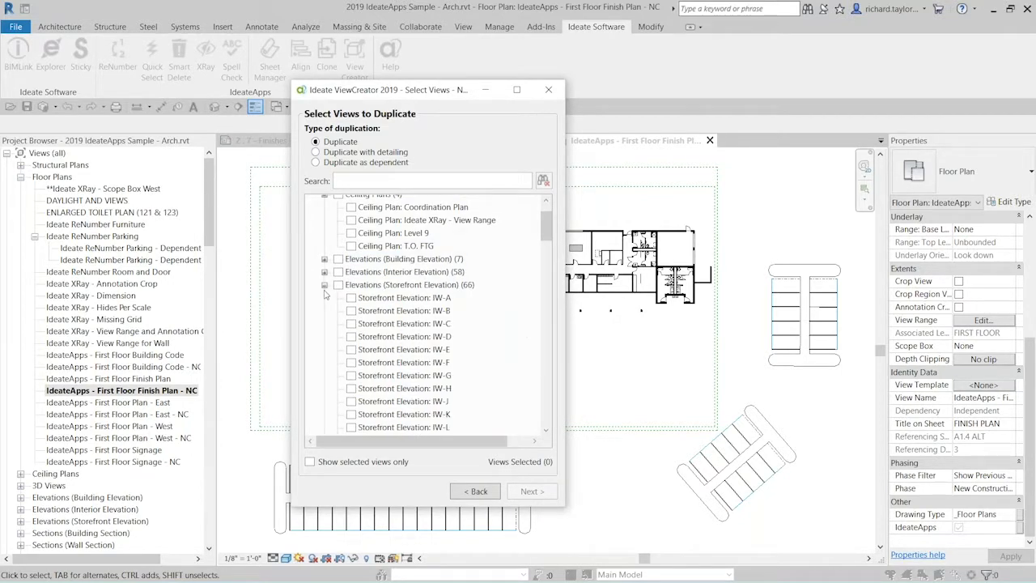
left_click(323, 284)
left_click_drag(547, 265, 629, 329)
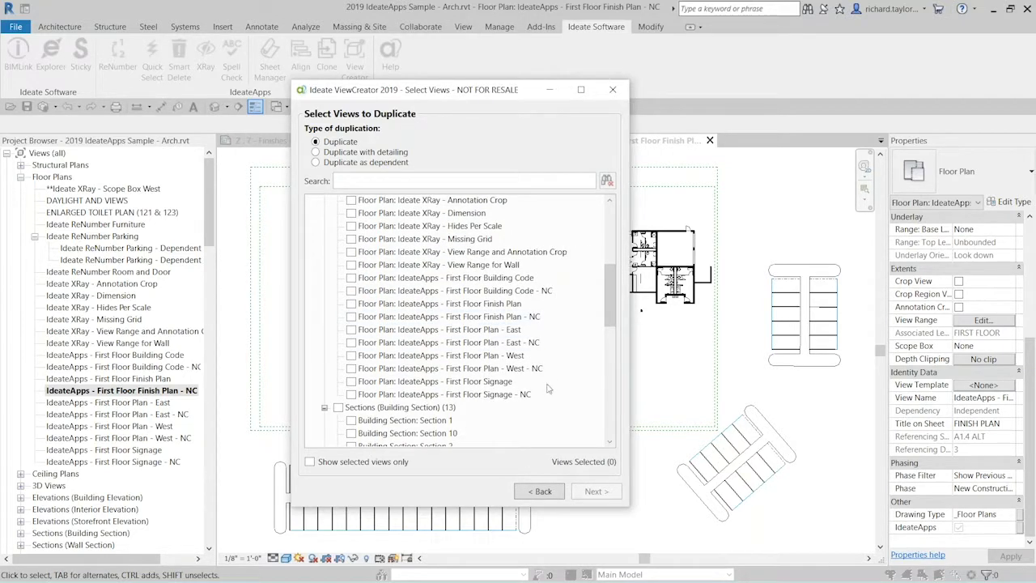
Step: Select the original IdeateApps First Floor Building Code, Finish Plan, Plan - East, Plan - West and Signage floor plans and proceed to the preview
left_click(351, 279)
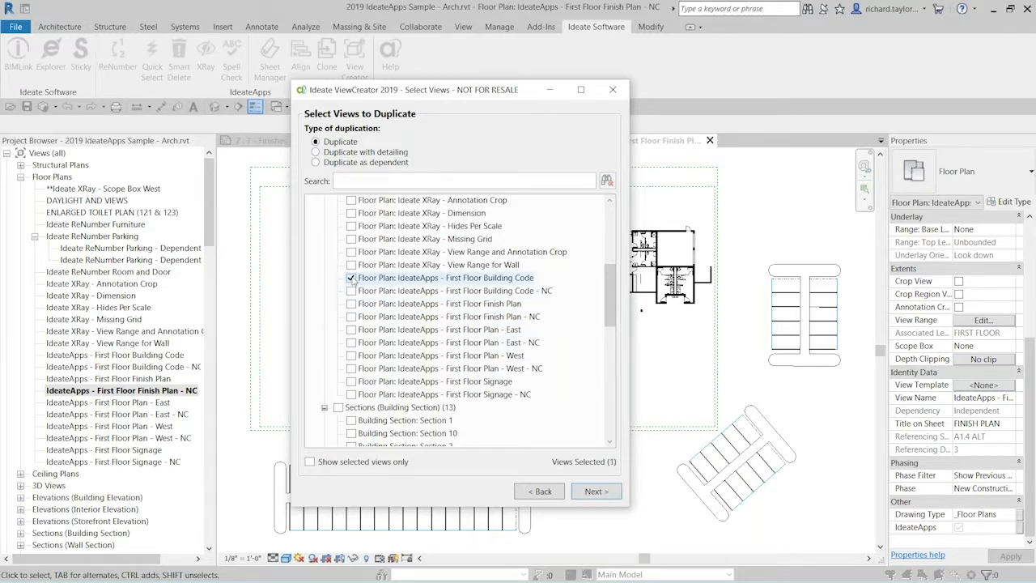
left_click(351, 304)
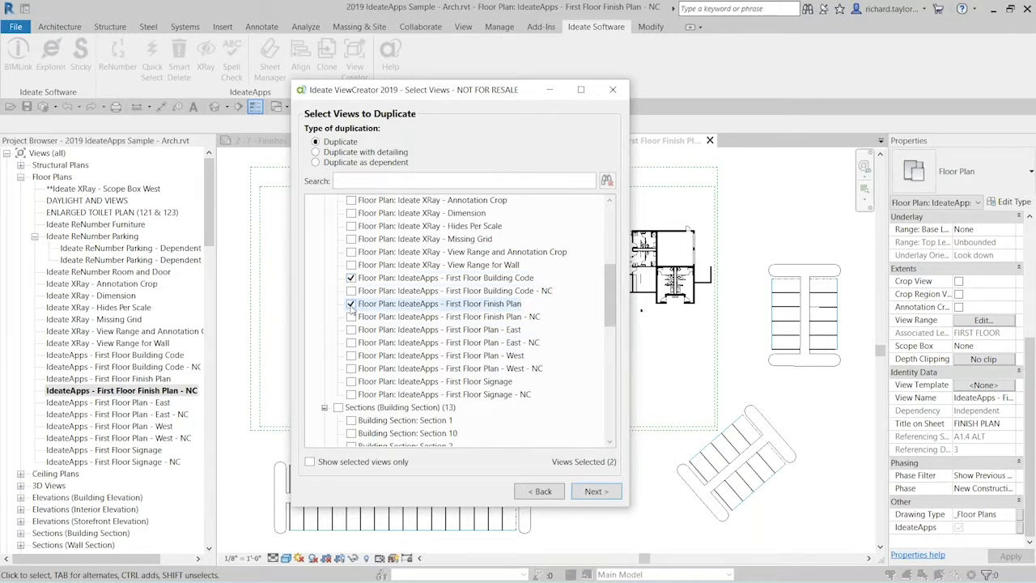
left_click(351, 330)
left_click(351, 356)
left_click(351, 381)
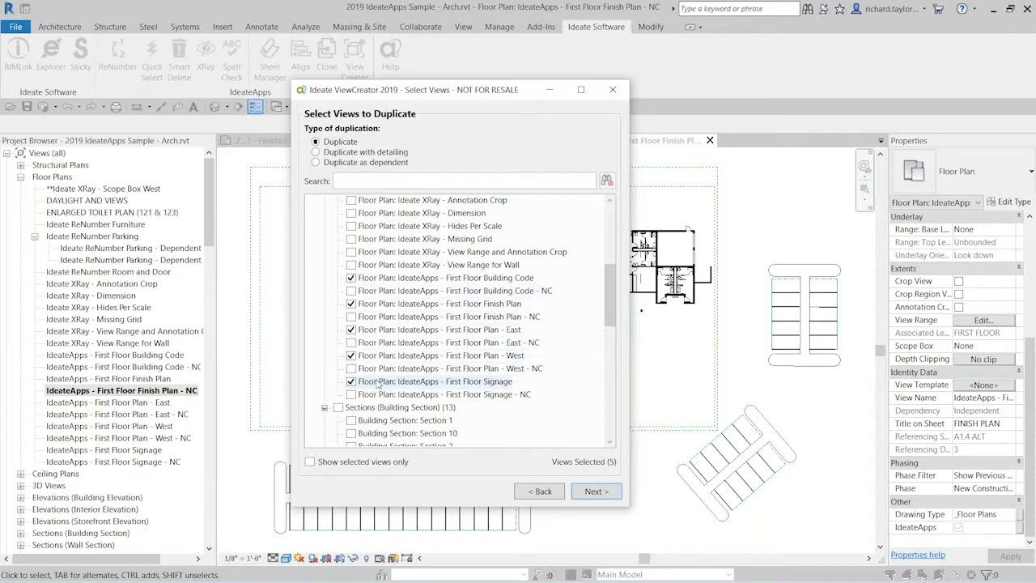
left_click(595, 491)
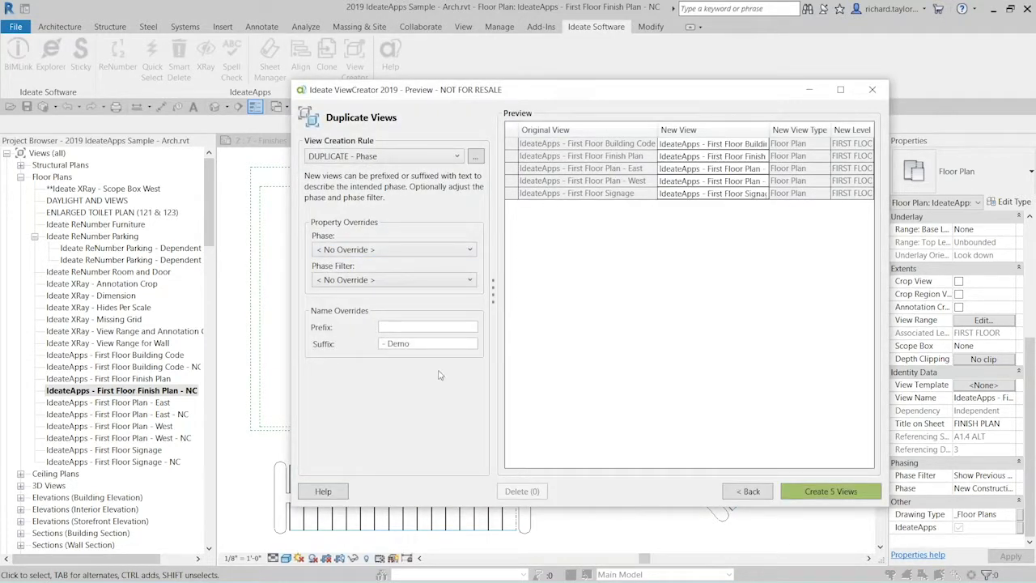
Step: Set the name suffix to "- NC", and widen and reposition the preview window to show the full new view names
left_click_drag(410, 343, 388, 345)
type("NC")
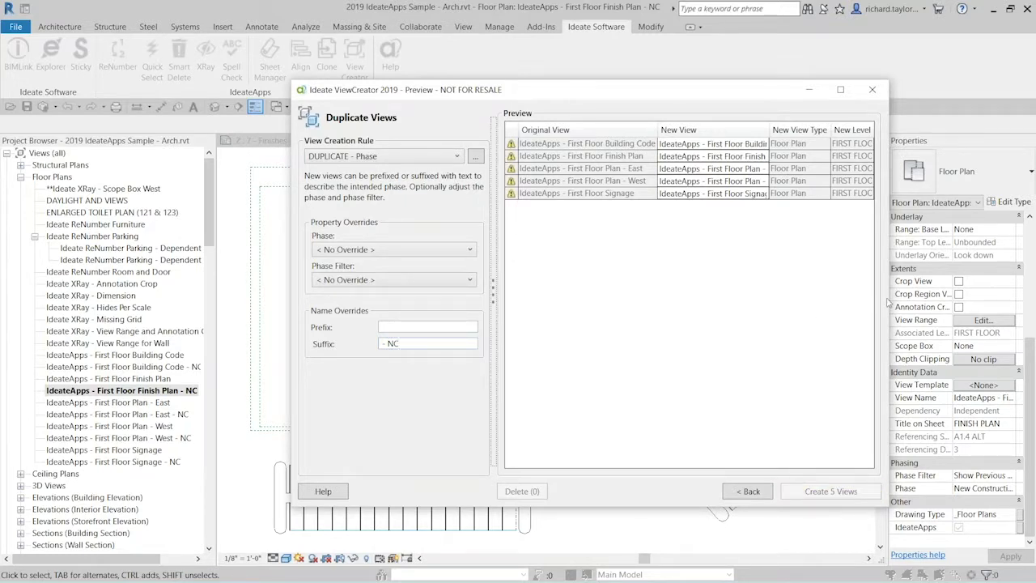
left_click_drag(888, 298, 987, 298)
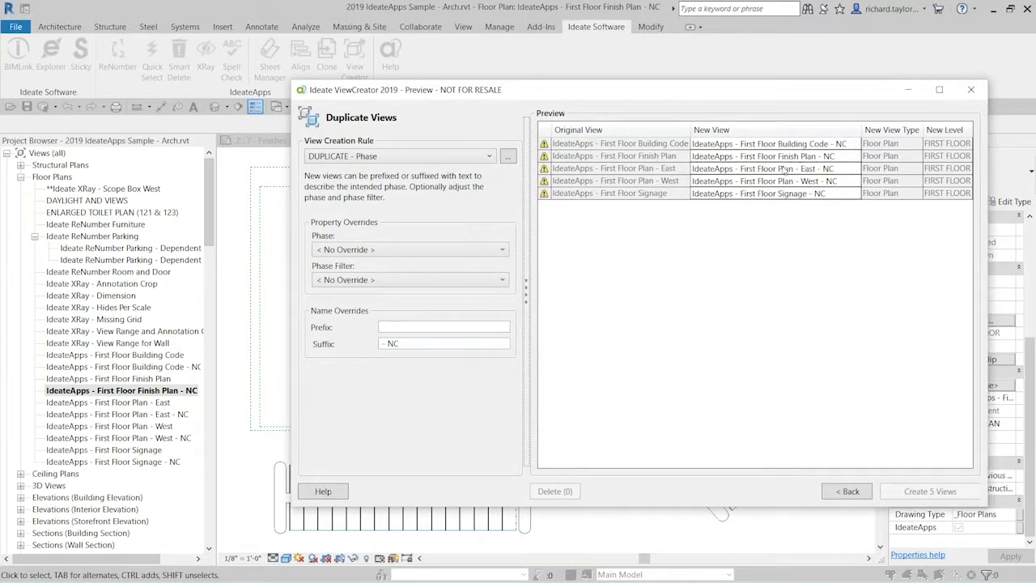
left_click_drag(724, 92, 640, 96)
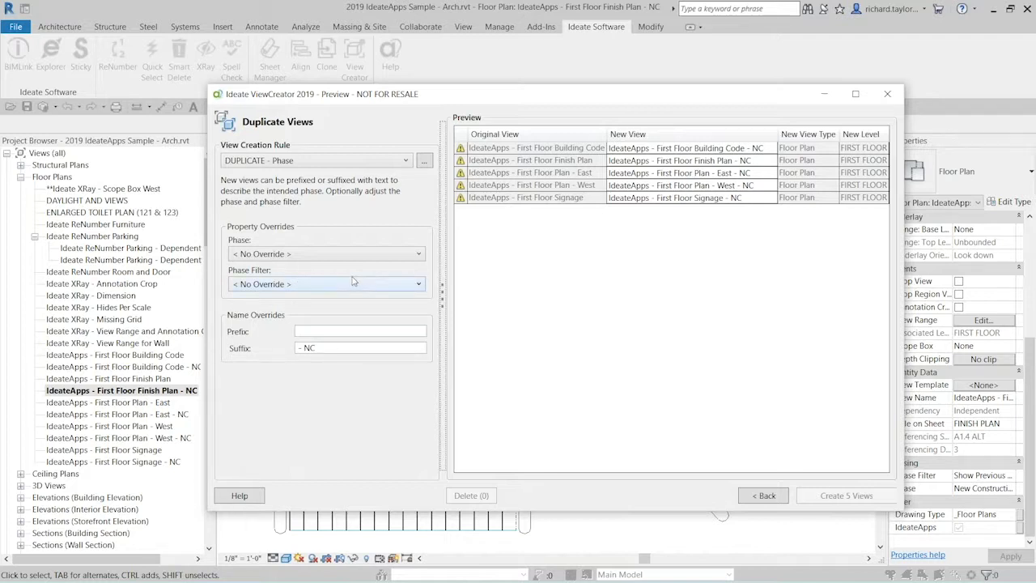
Step: Duplicate the DUPLICATE - Phase rule and name the copy "DUPLICATE - Phase - Name"
left_click(425, 162)
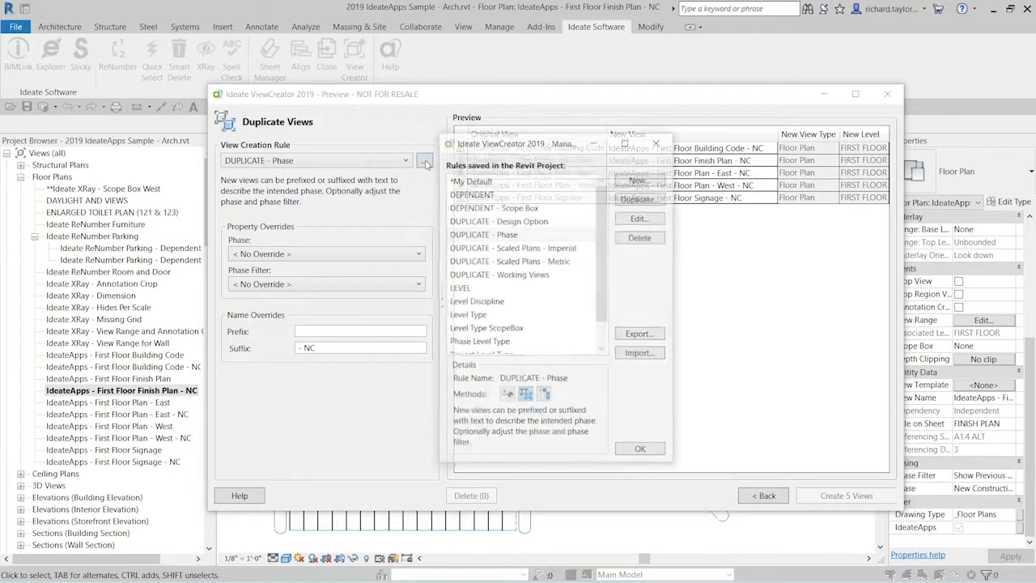
left_click(483, 237)
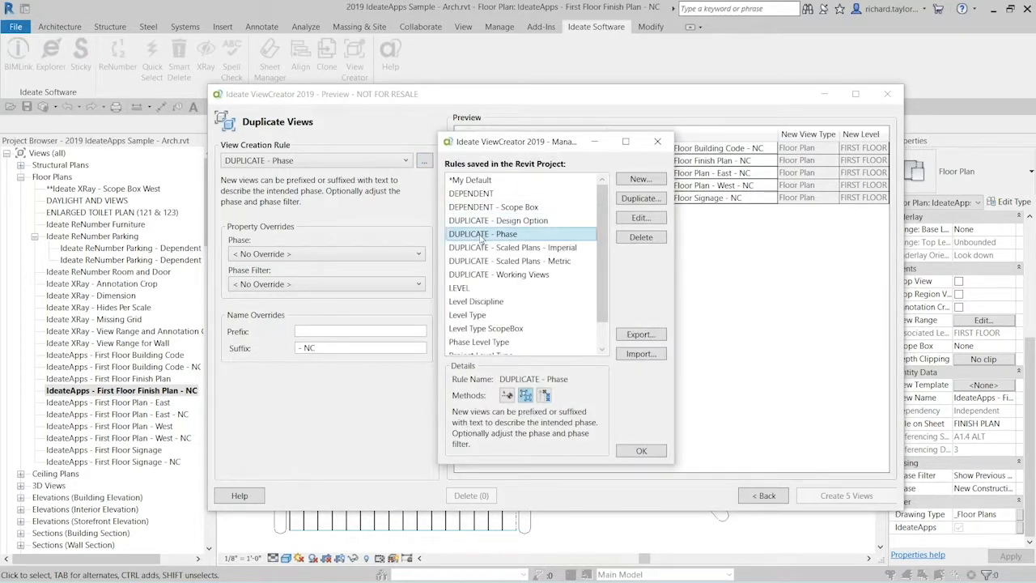
left_click(640, 198)
left_click(639, 217)
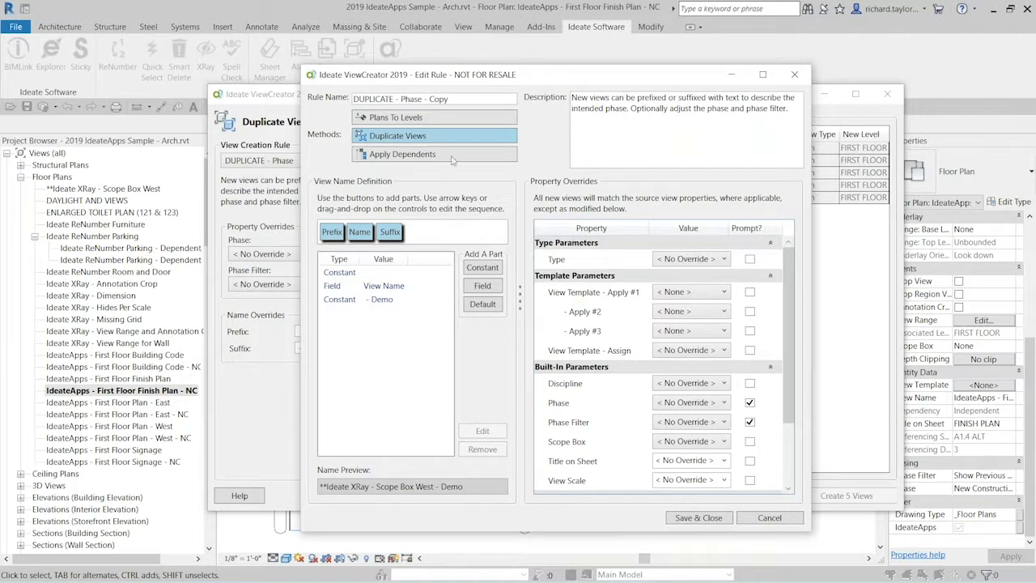
left_click_drag(467, 98, 428, 98)
type("Name")
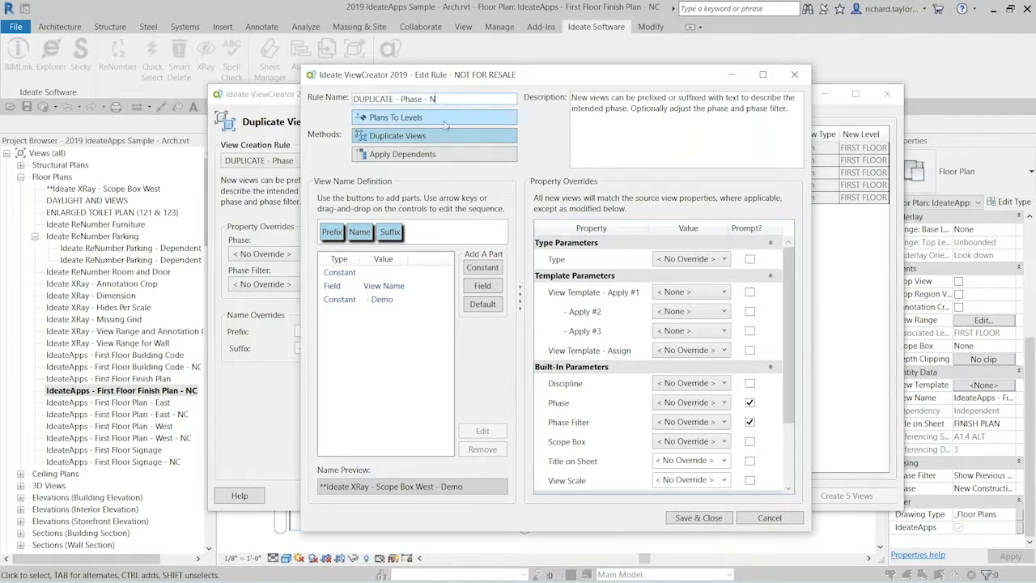
key("Tab")
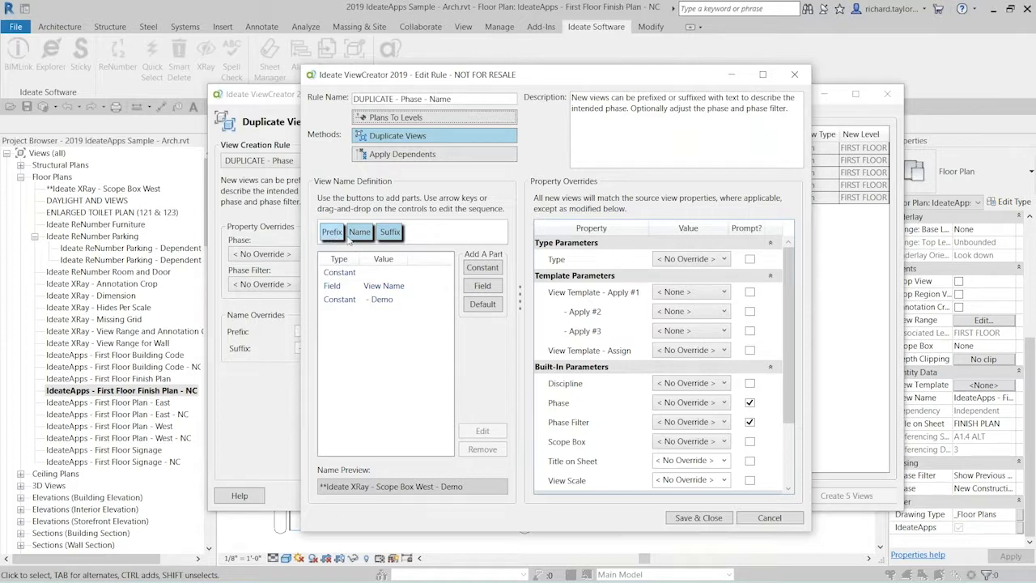
Step: Inspect the Suffix constant in the rule's view name definition and remove it
left_click(389, 233)
double_click(388, 233)
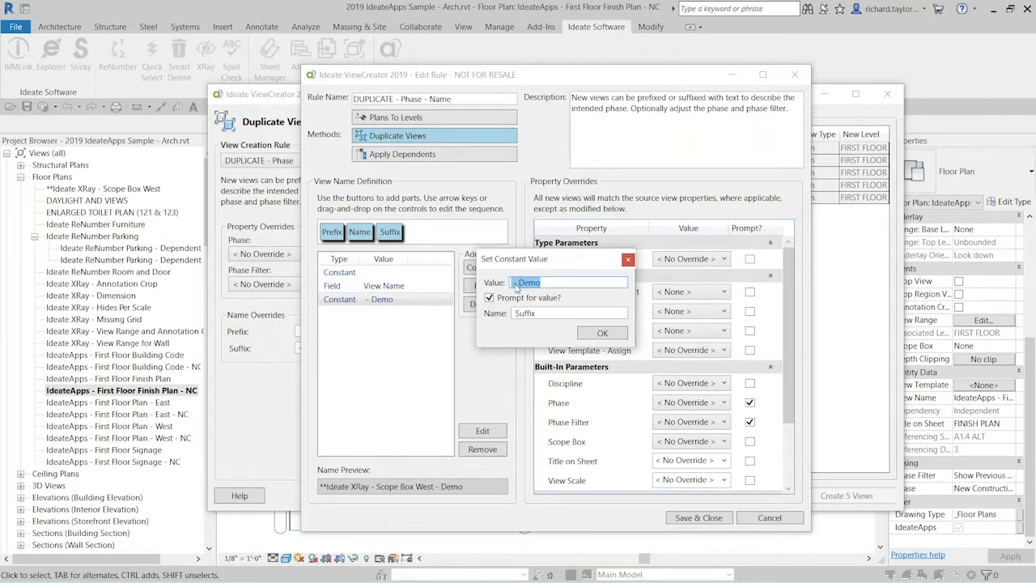
left_click(590, 335)
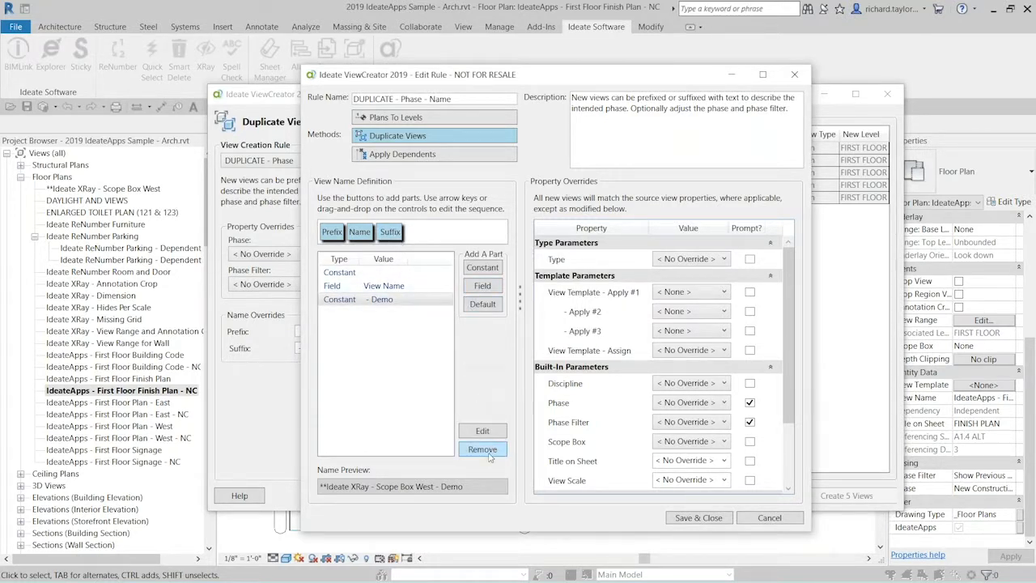
left_click(483, 449)
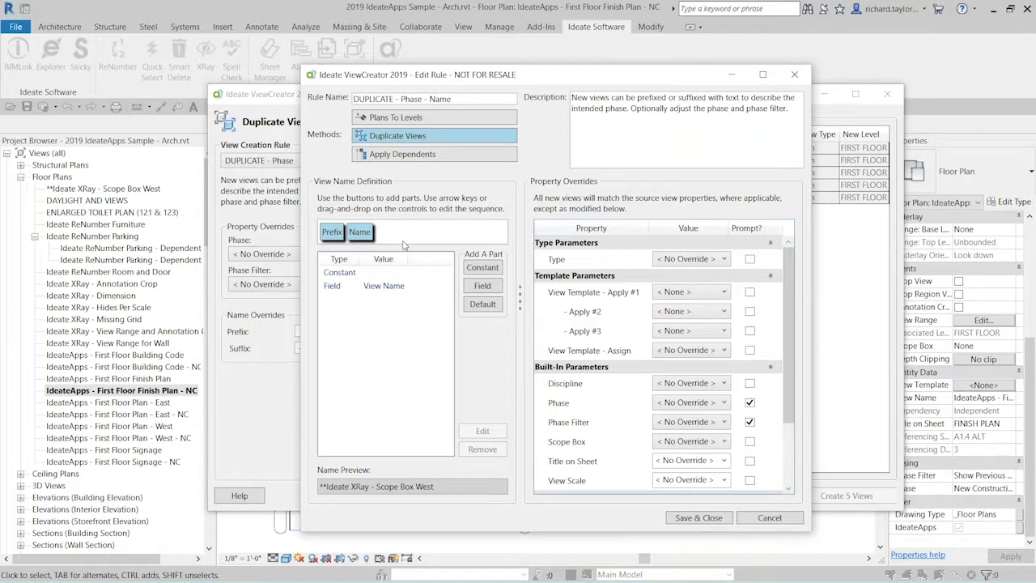
Step: Add a Phase: Name field with New View as its source to the view name definition
left_click(481, 286)
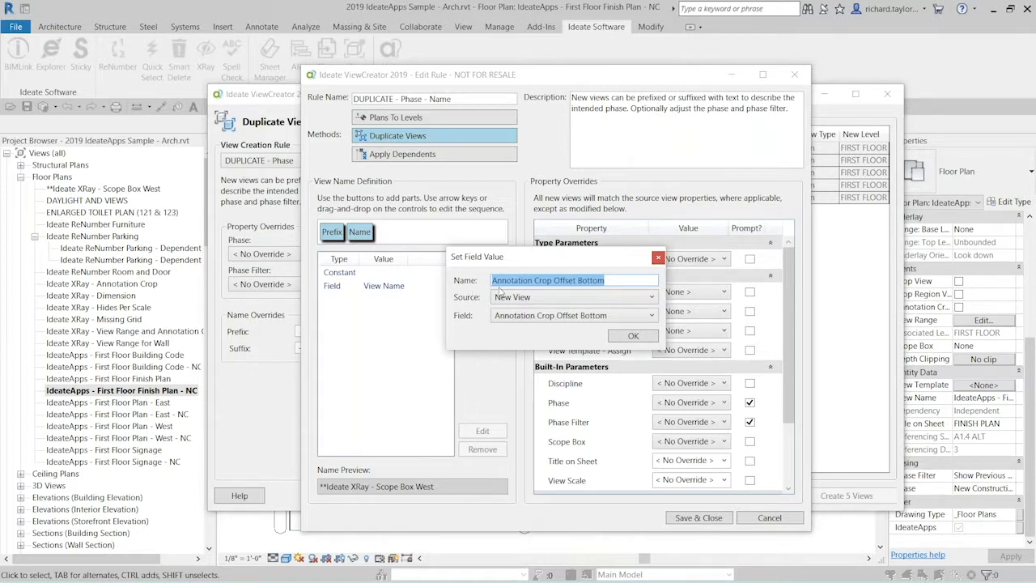
left_click(539, 298)
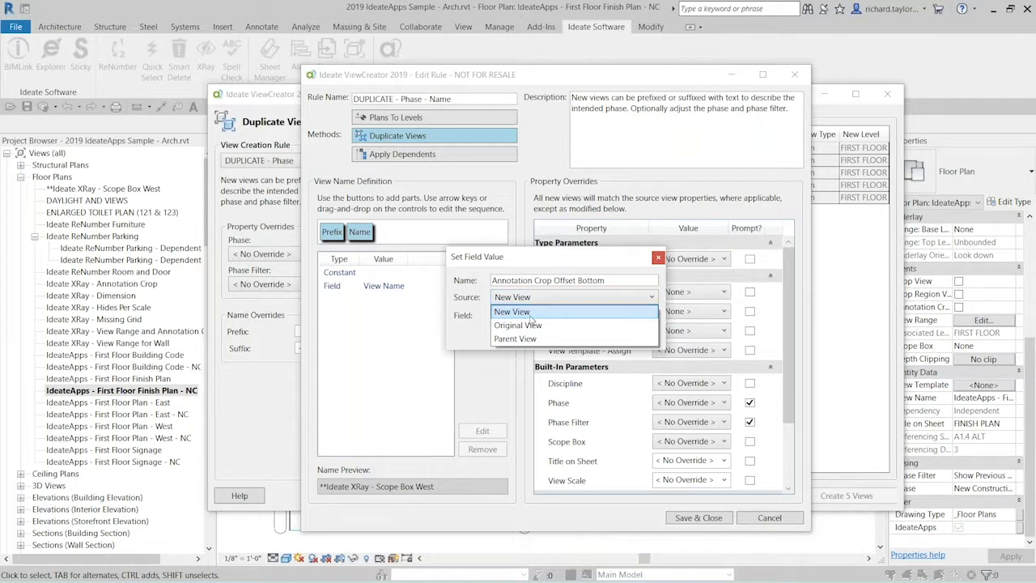
left_click(528, 313)
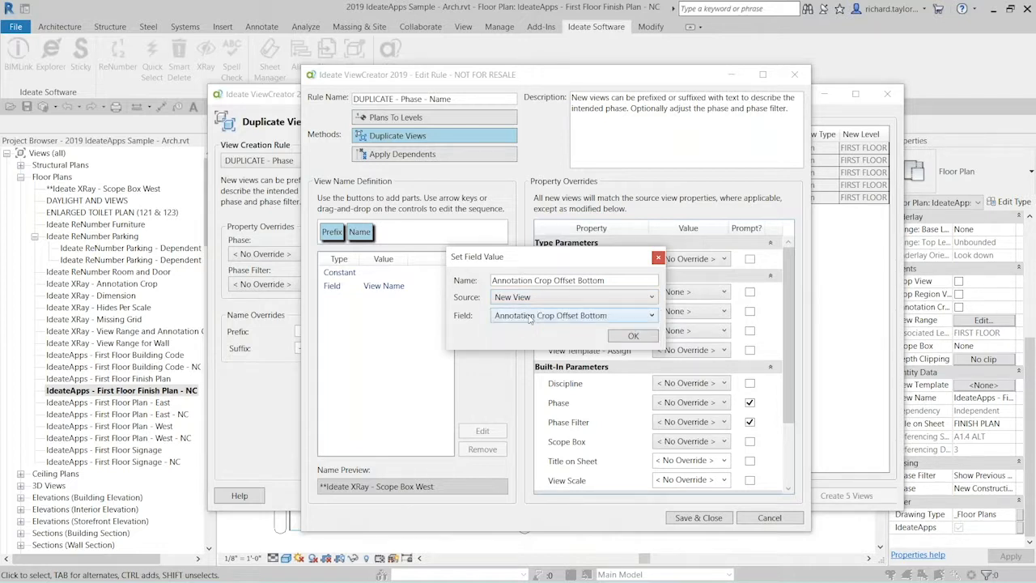
left_click(652, 315)
scroll(669, 350, "down", 1)
left_click_drag(668, 353, 662, 463)
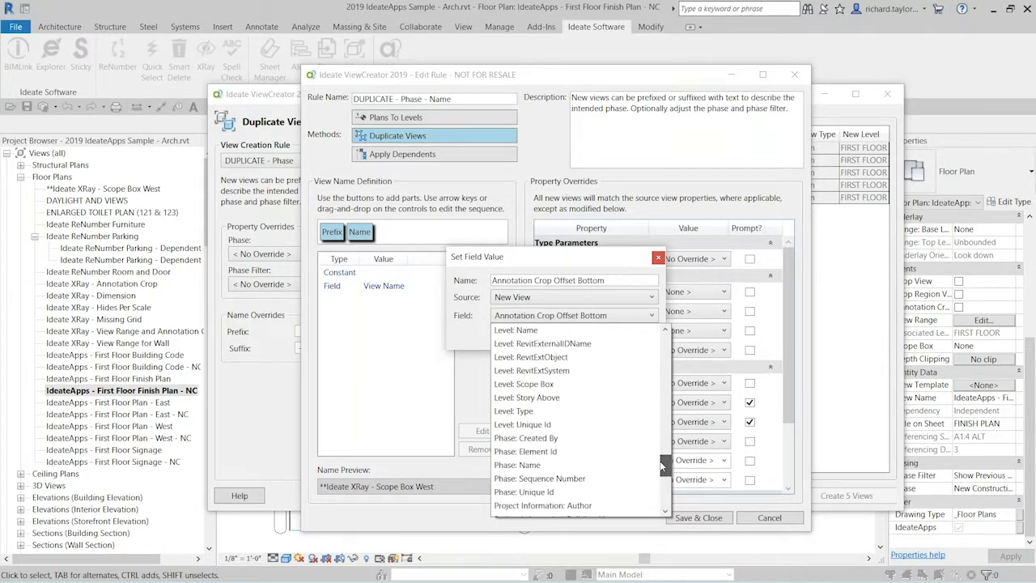
left_click(542, 466)
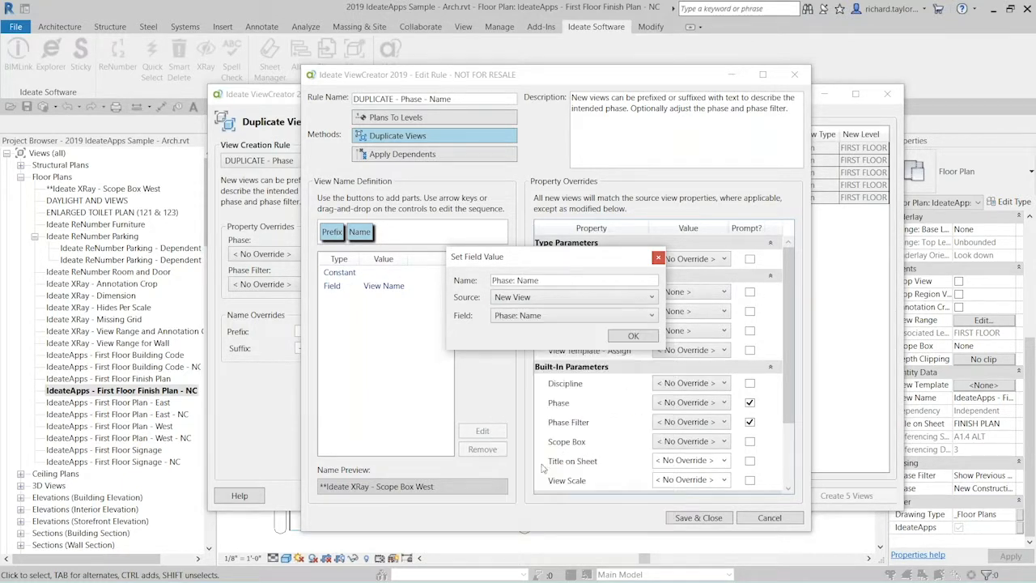
left_click(629, 335)
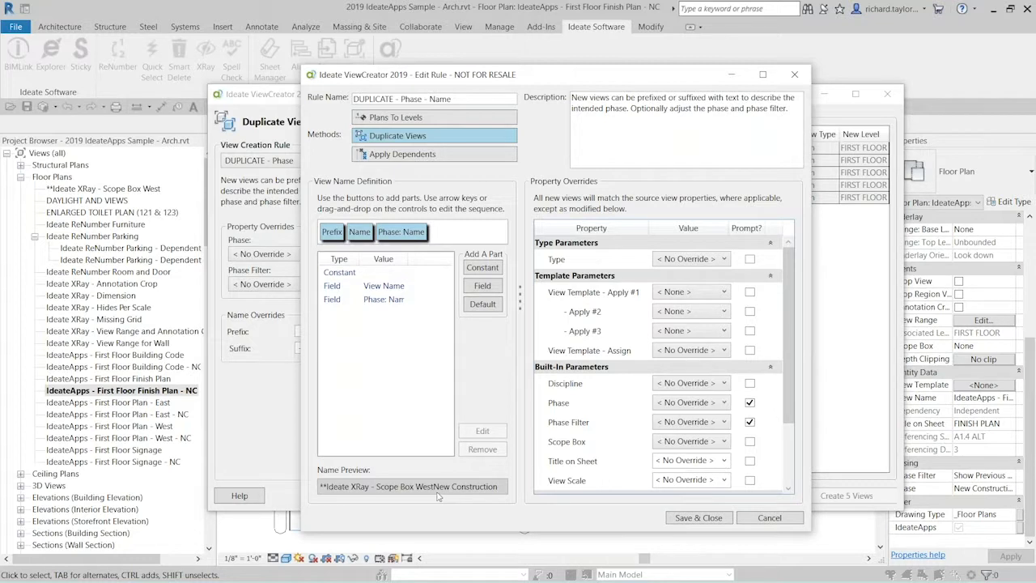
Step: Add a "-" constant to the view name definition and place it between the Name and Phase: Name parts
left_click(483, 269)
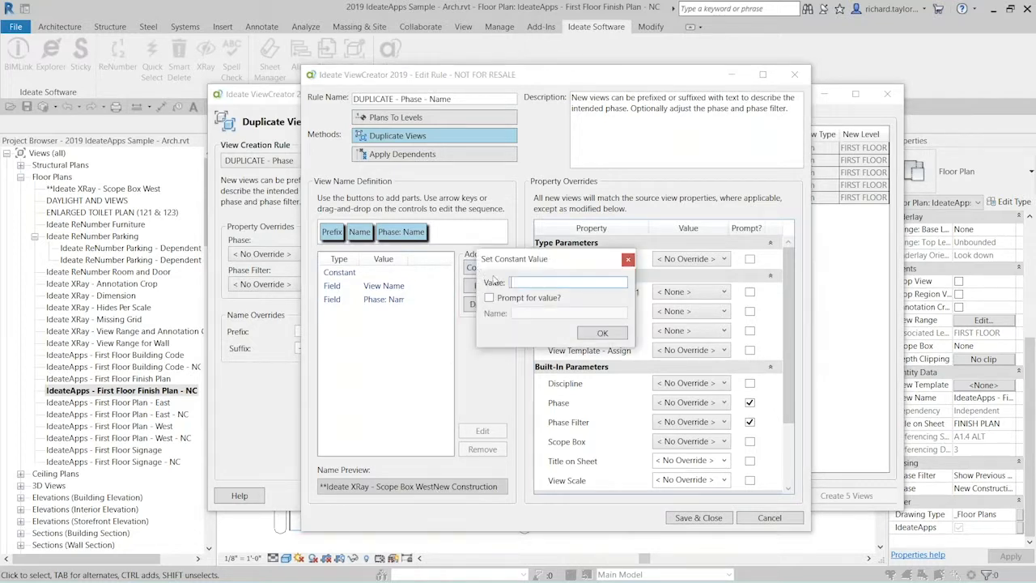
type("-")
left_click(602, 333)
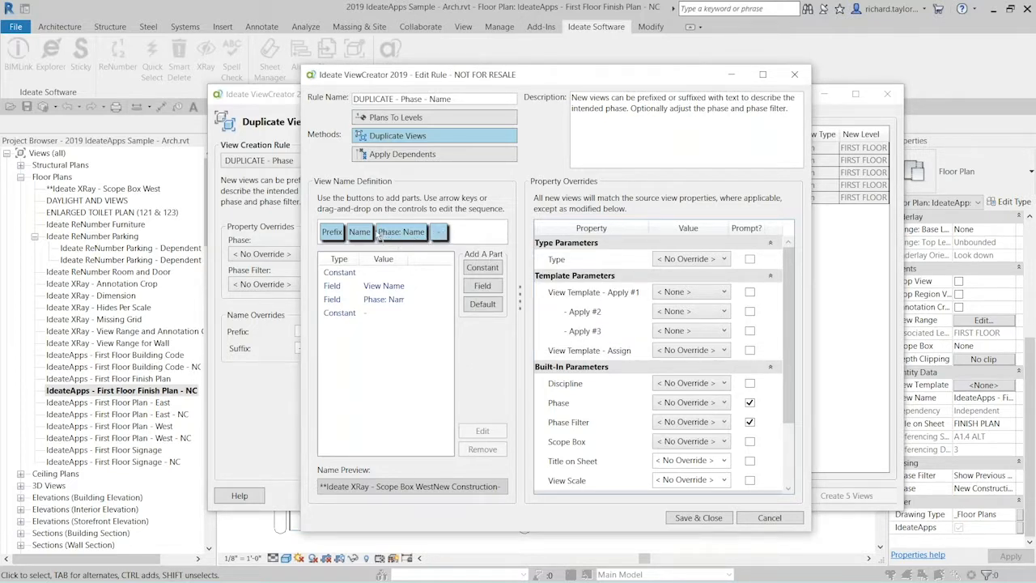
left_click_drag(377, 234, 376, 235)
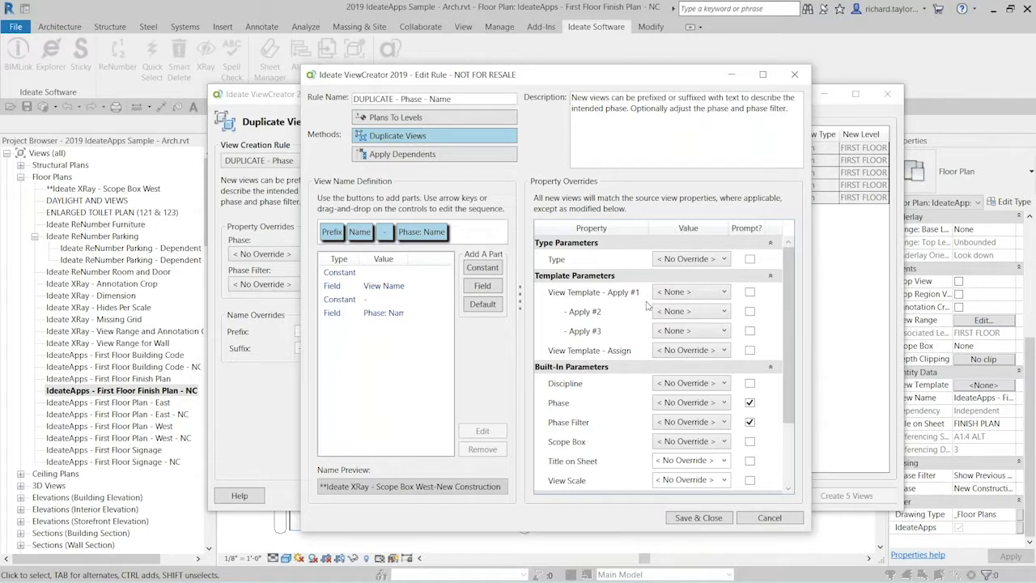
Step: Turn on the prompt for Discipline and set View Template - Assign to Architectural Plan in the rule's property overrides
left_click(750, 384)
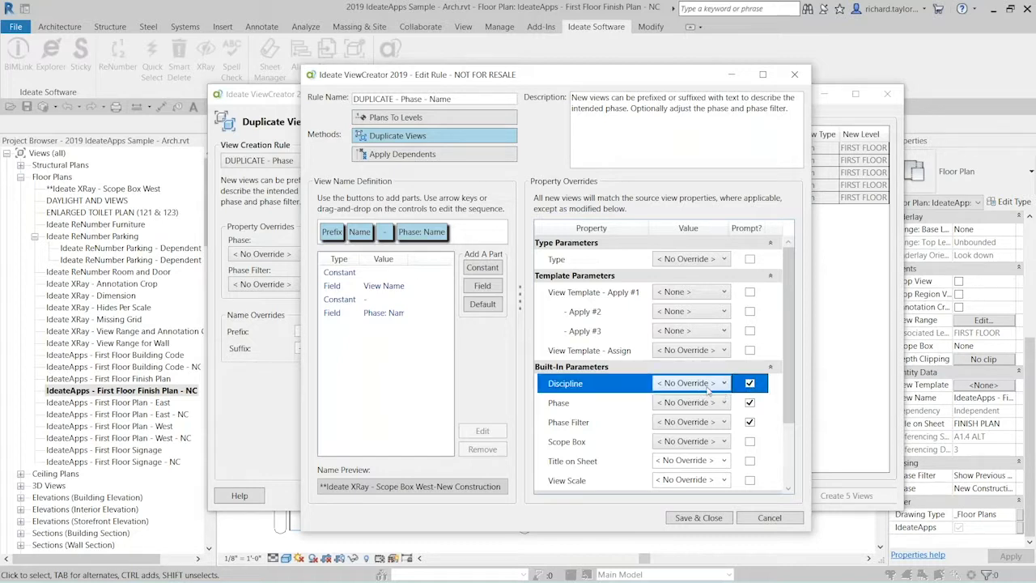
left_click(750, 402)
left_click(724, 349)
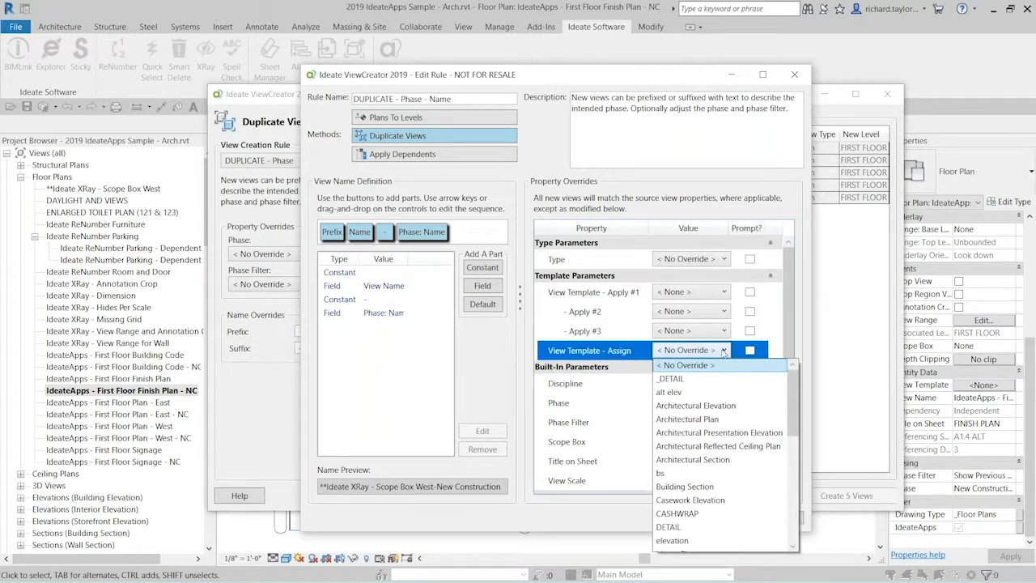
mouse_move(790, 398)
left_mouse_down()
mouse_move(781, 498)
mouse_move(784, 390)
left_mouse_up()
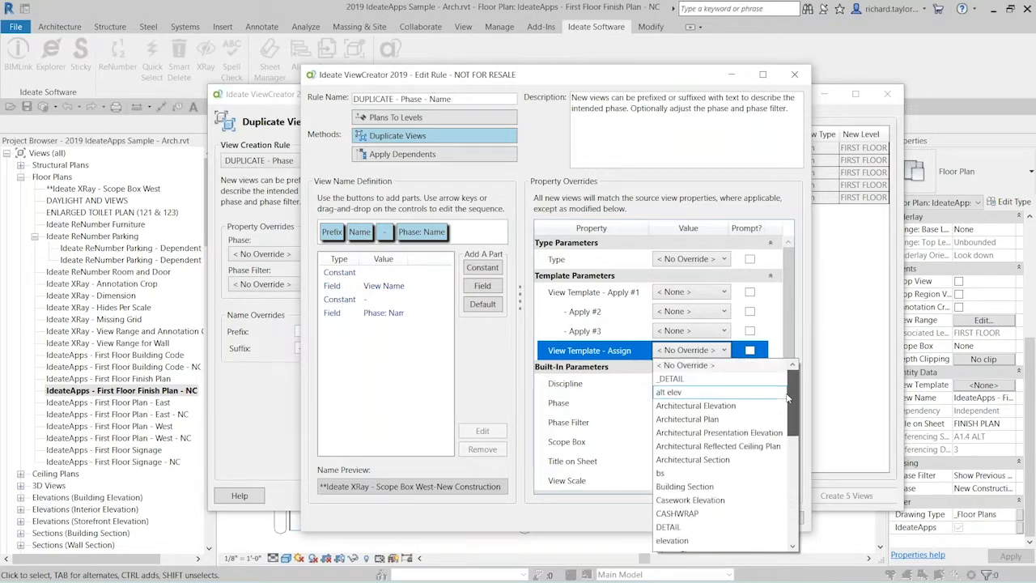
left_click(728, 419)
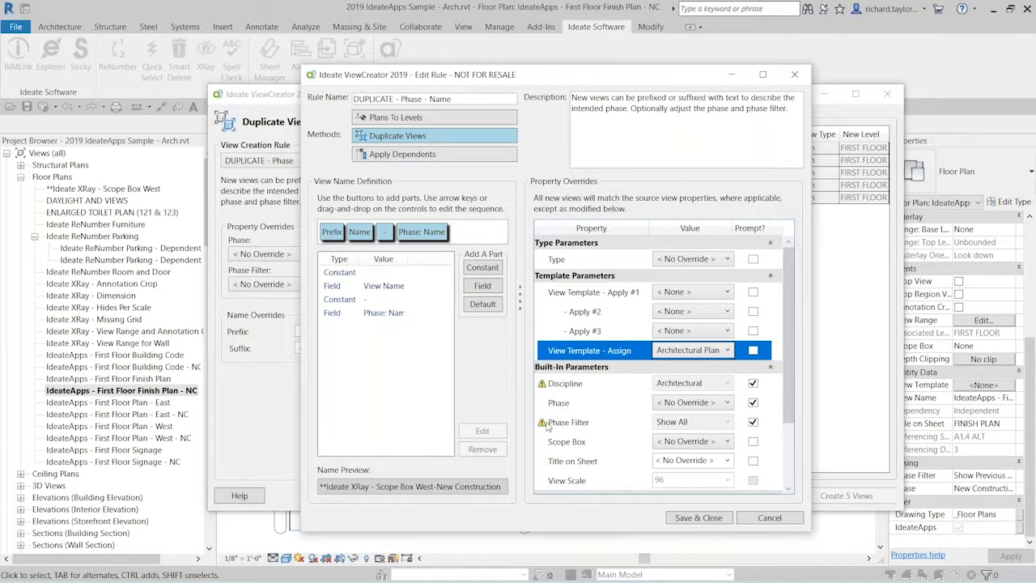
Step: Reset View Template - Assign to < No Override > in the rule's property overrides and save the rule
left_click(727, 351)
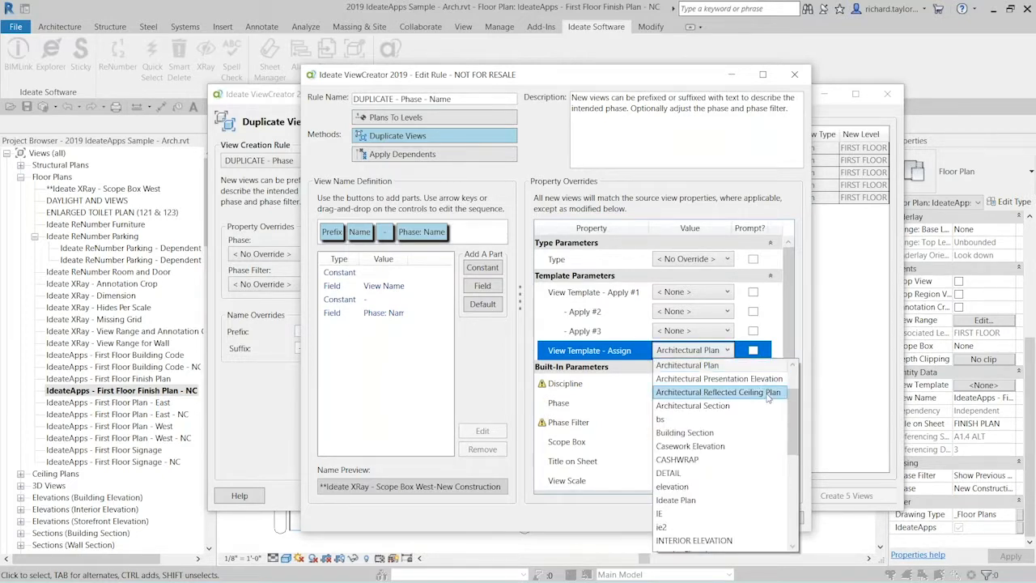
left_click_drag(792, 402, 790, 376)
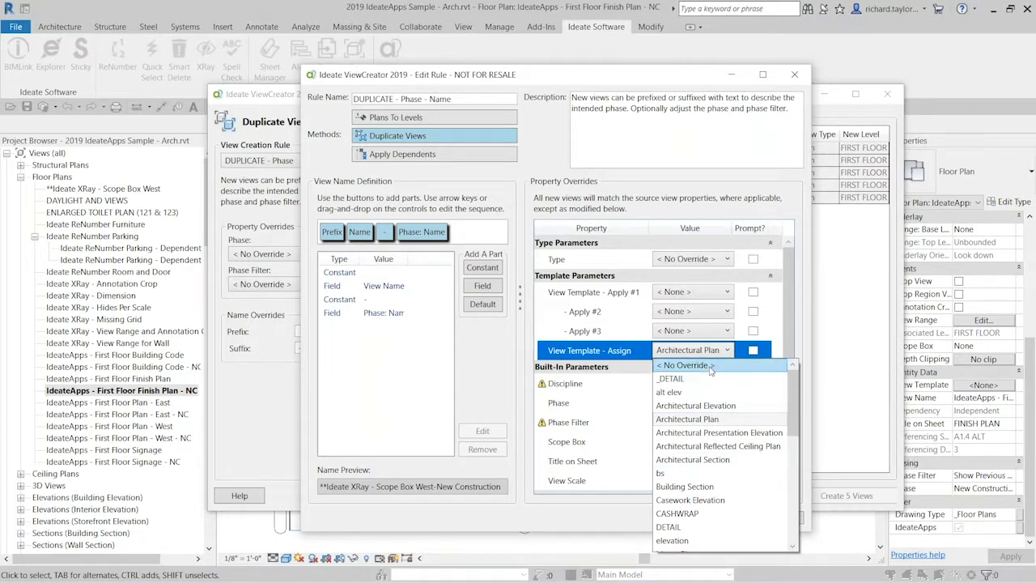
left_click(671, 361)
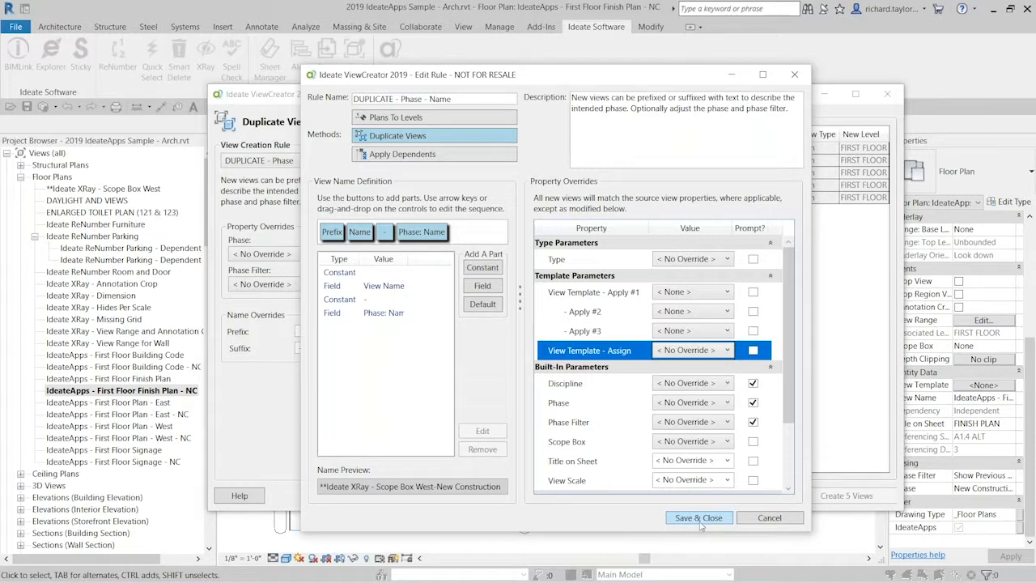
left_click(699, 522)
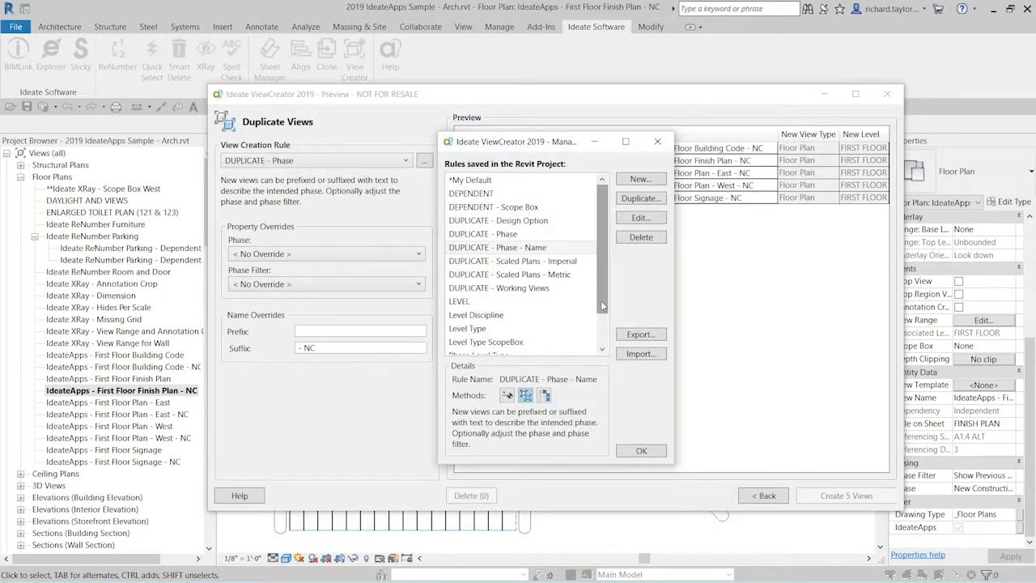
Step: Apply the DUPLICATE - Phase - Name rule to the views with Discipline set to Architectural and Phase set to Office Renovation
left_click(518, 250)
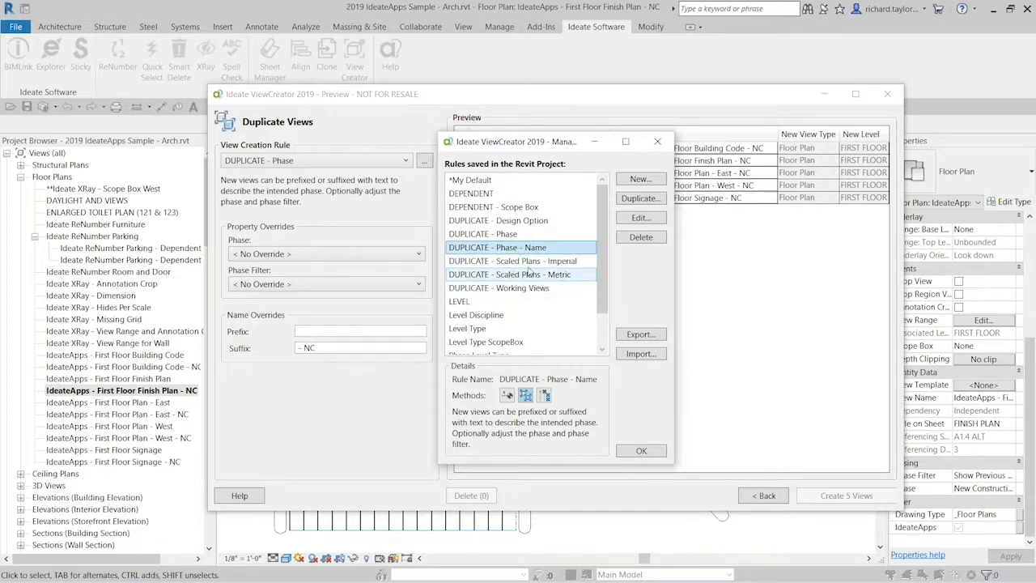
left_click(641, 451)
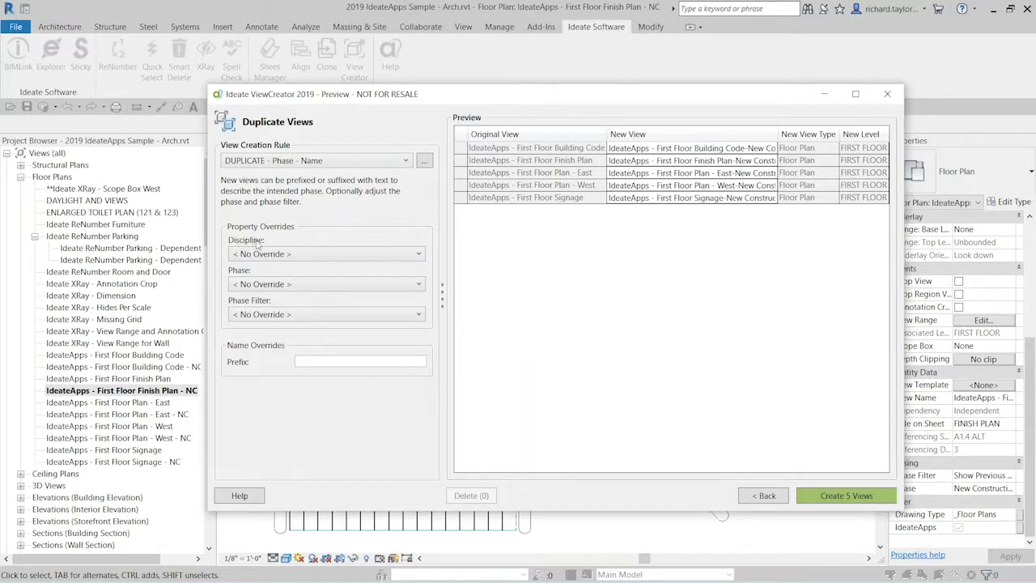
left_click(276, 256)
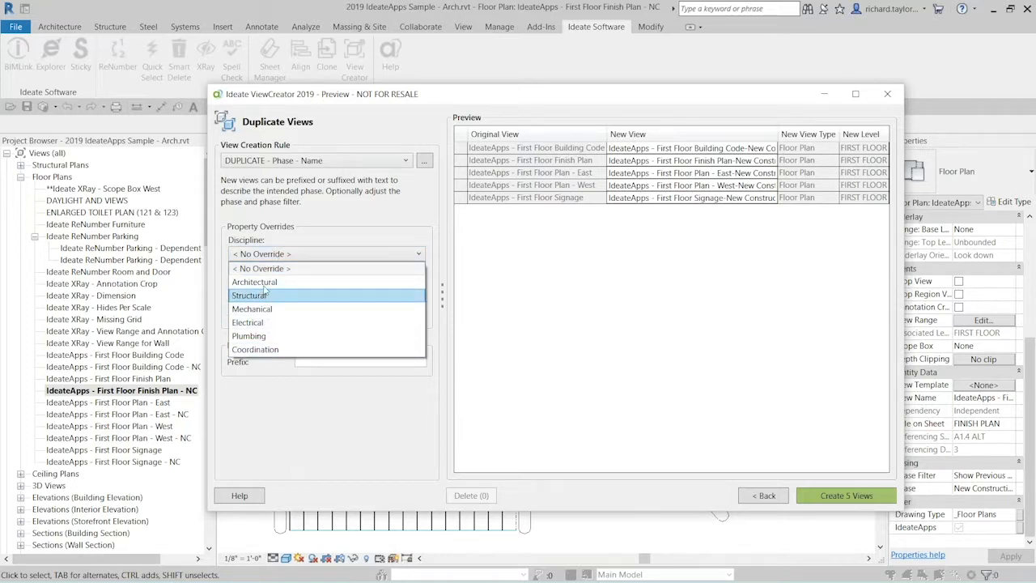
left_click(264, 282)
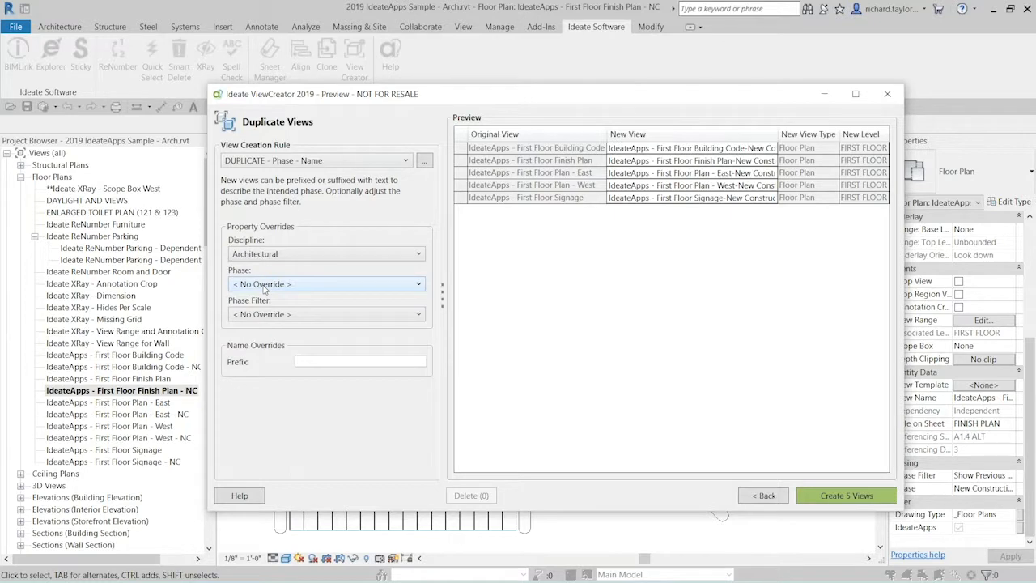
left_click(419, 285)
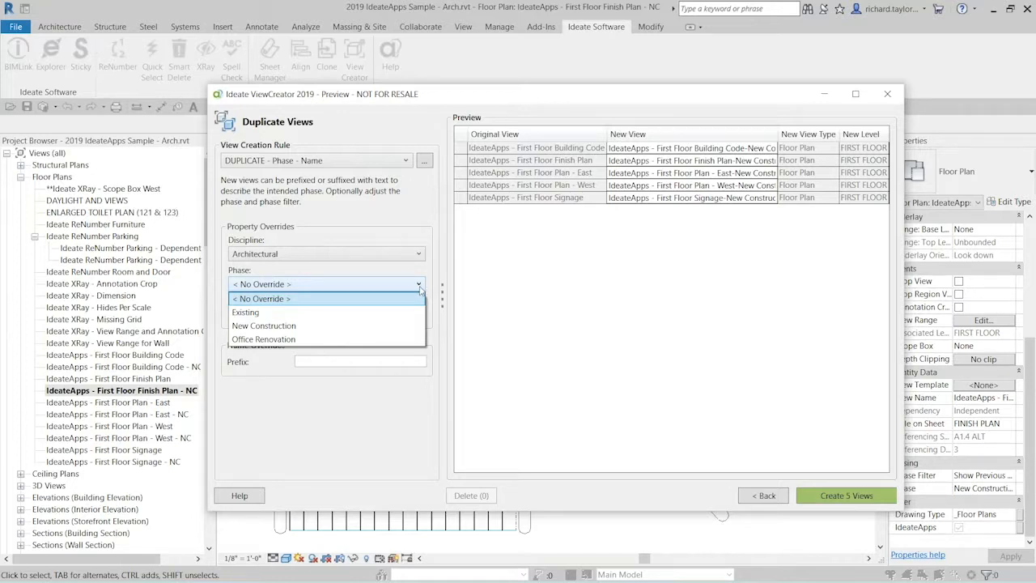
left_click(295, 340)
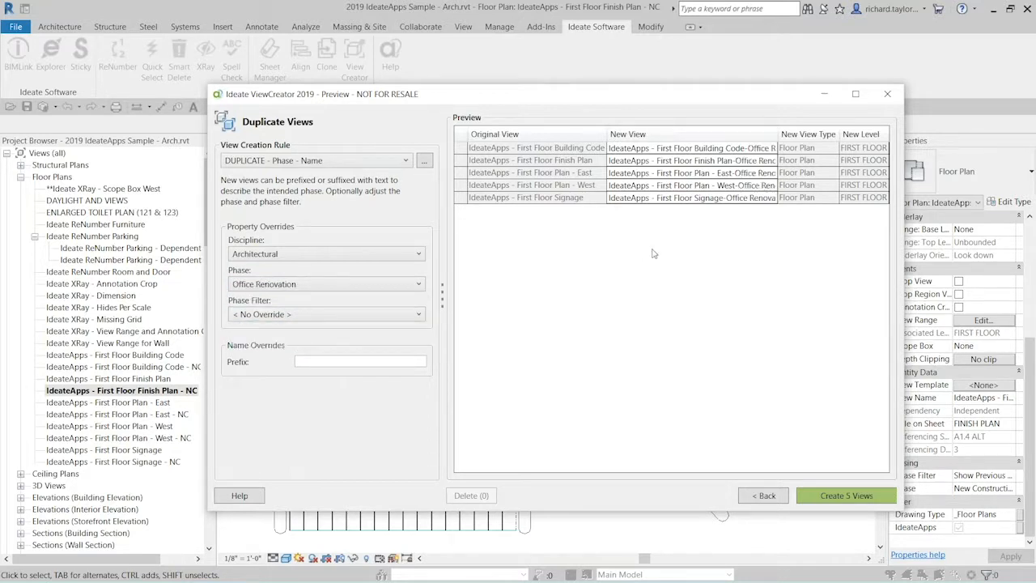
Step: Widen the preview and try Existing and New Construction as the phase override before returning to Office Renovation
left_click_drag(904, 238, 996, 238)
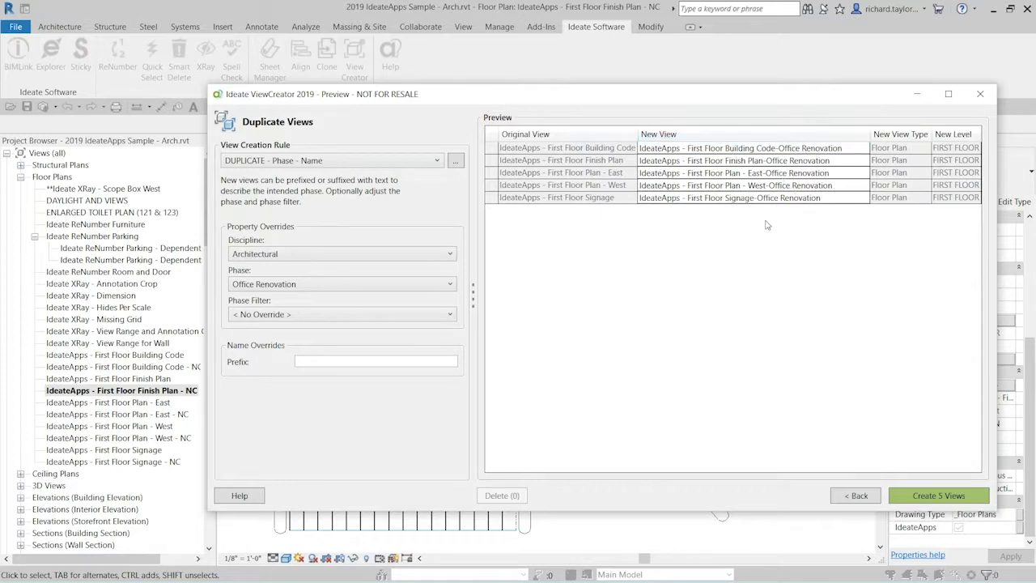
left_click(443, 285)
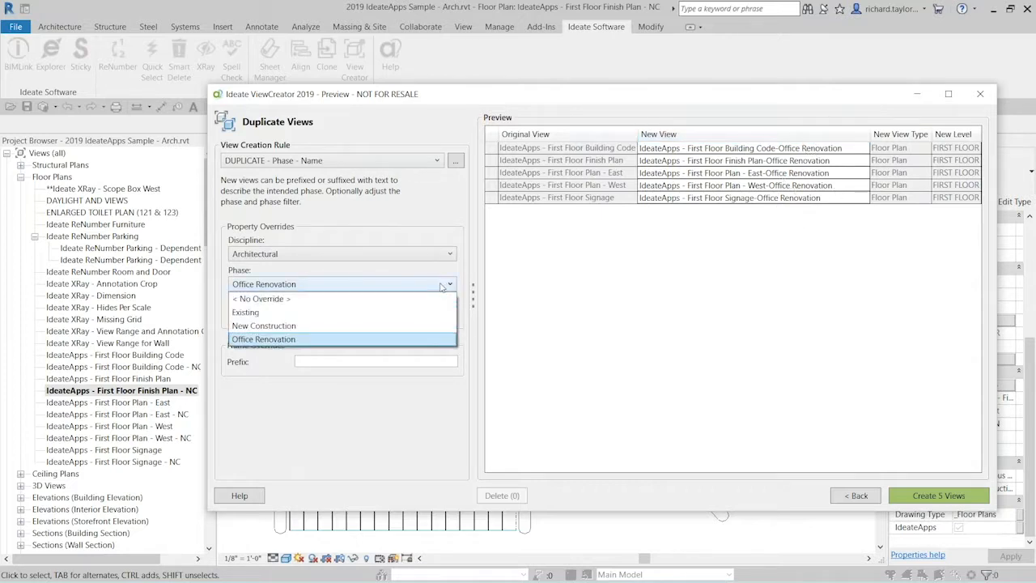
left_click(322, 312)
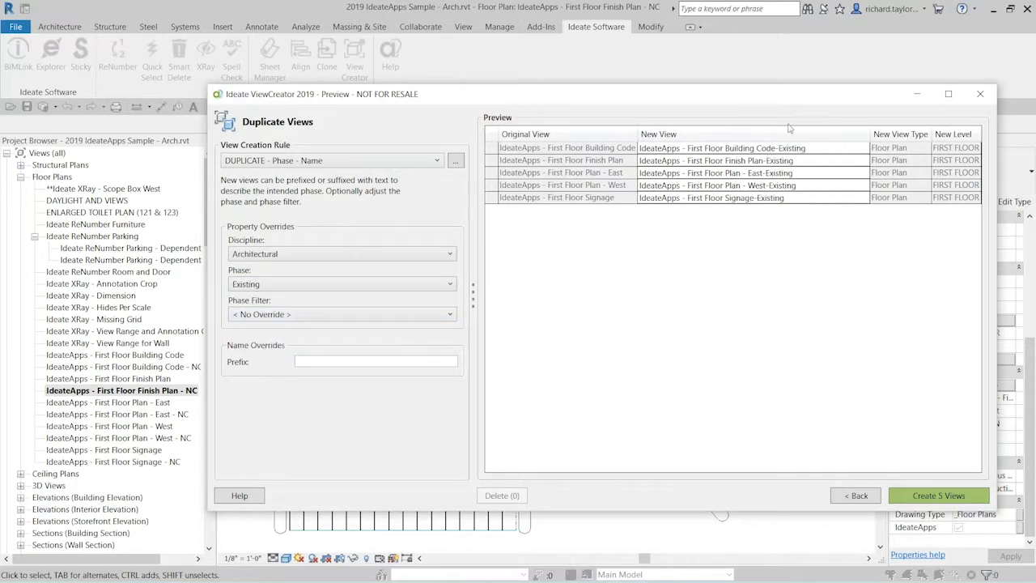
left_click(451, 284)
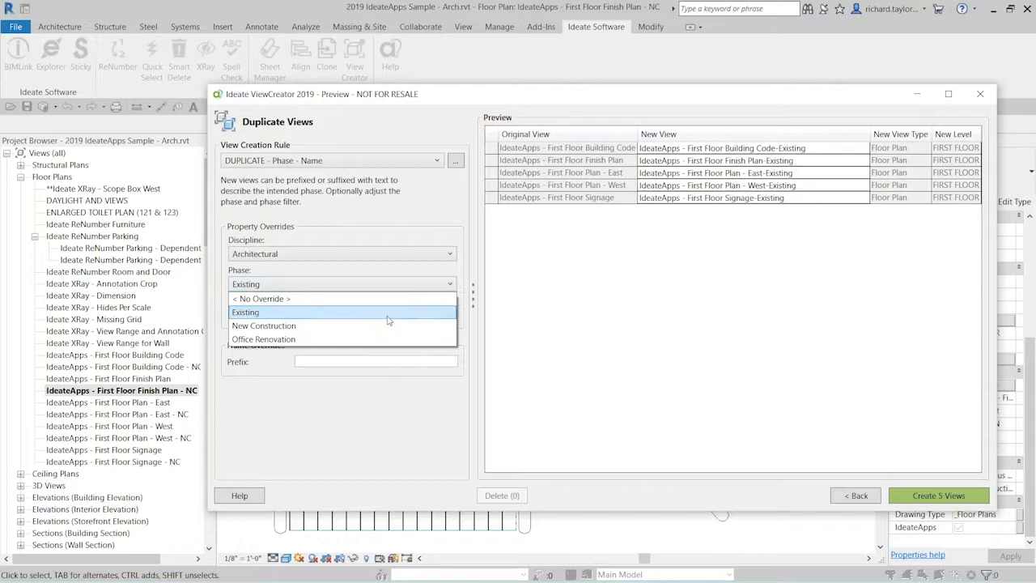
left_click(382, 326)
left_click(448, 284)
left_click(389, 340)
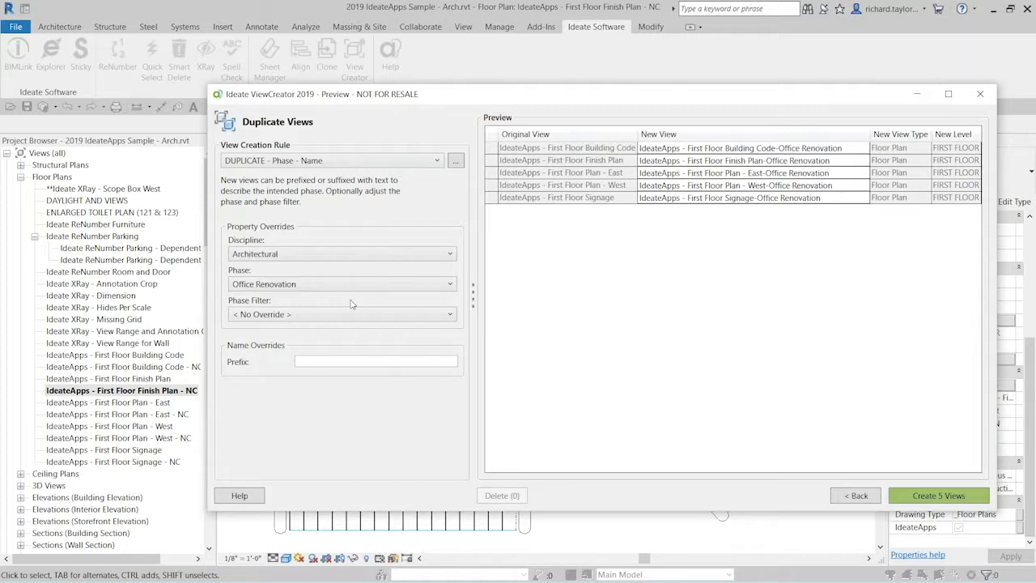
Step: Create the five duplicate views with Phase Filter set to Show Previous + Demo and the name prefix RT-
left_click(296, 317)
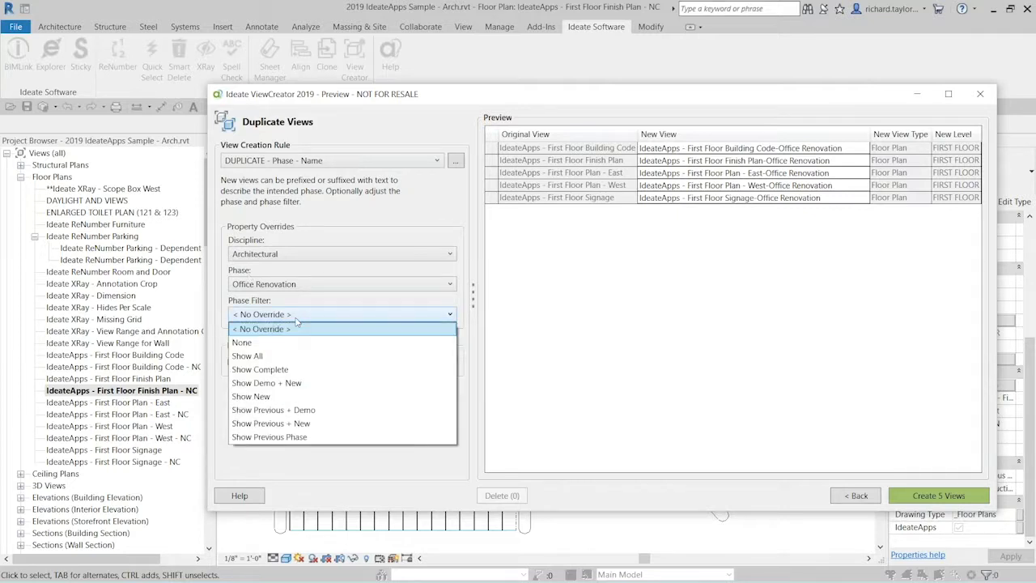
left_click(318, 412)
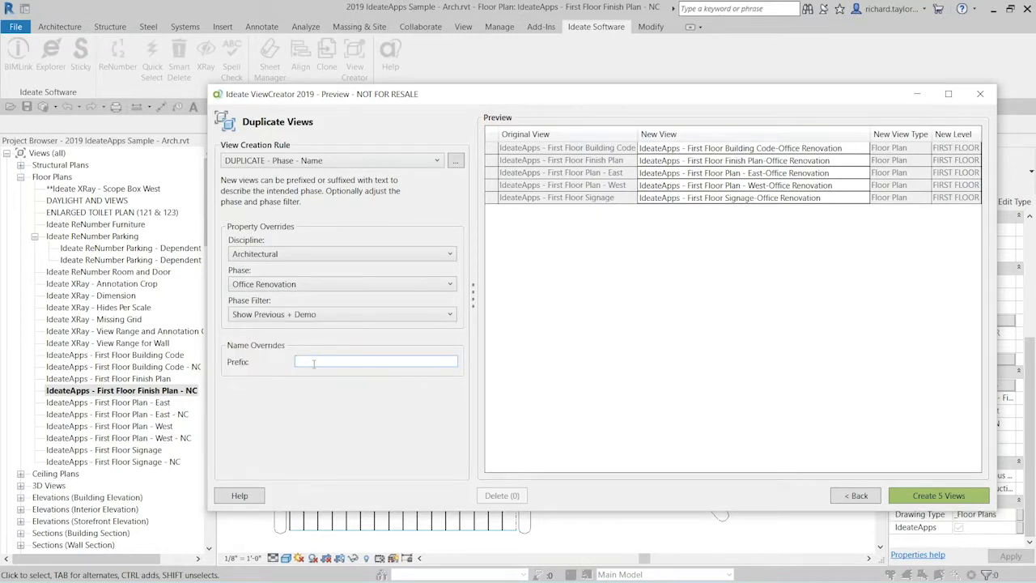
type("RT-")
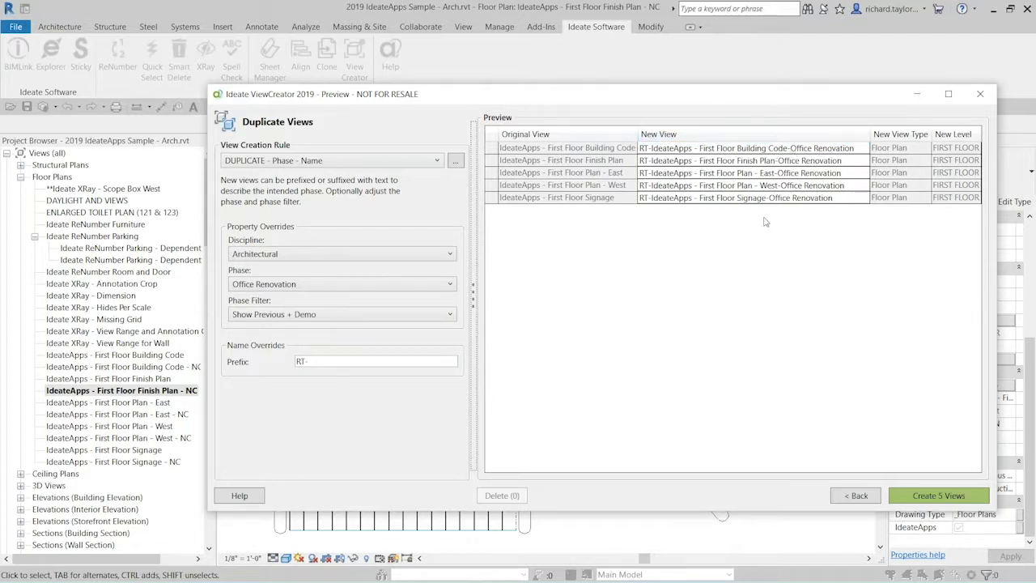
left_click(939, 498)
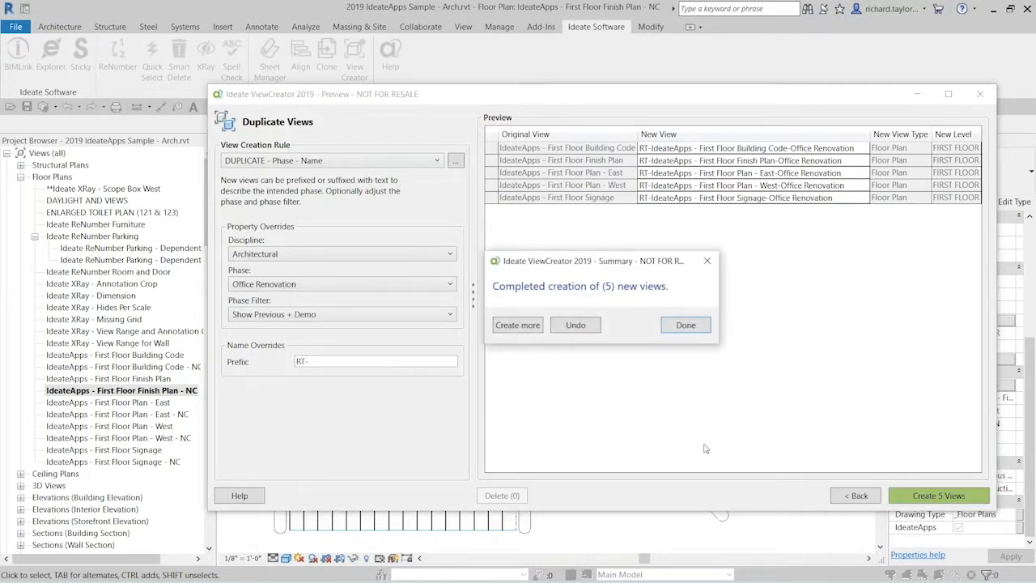
left_click(687, 325)
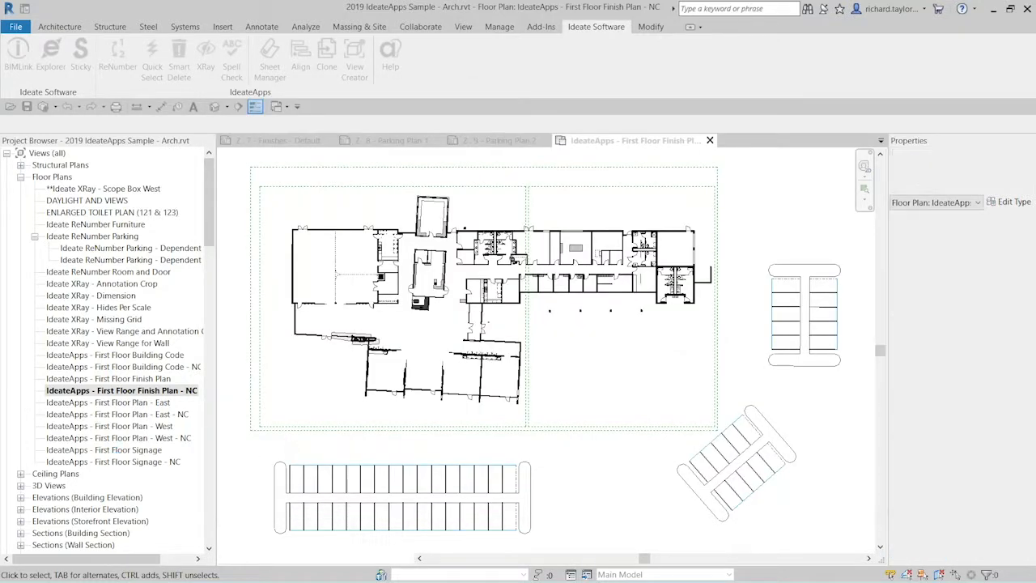
Step: Open the new RT-IdeateApps First Floor Building Code plan and check its discipline, phase filter and phase properties
left_click_drag(209, 234, 209, 279)
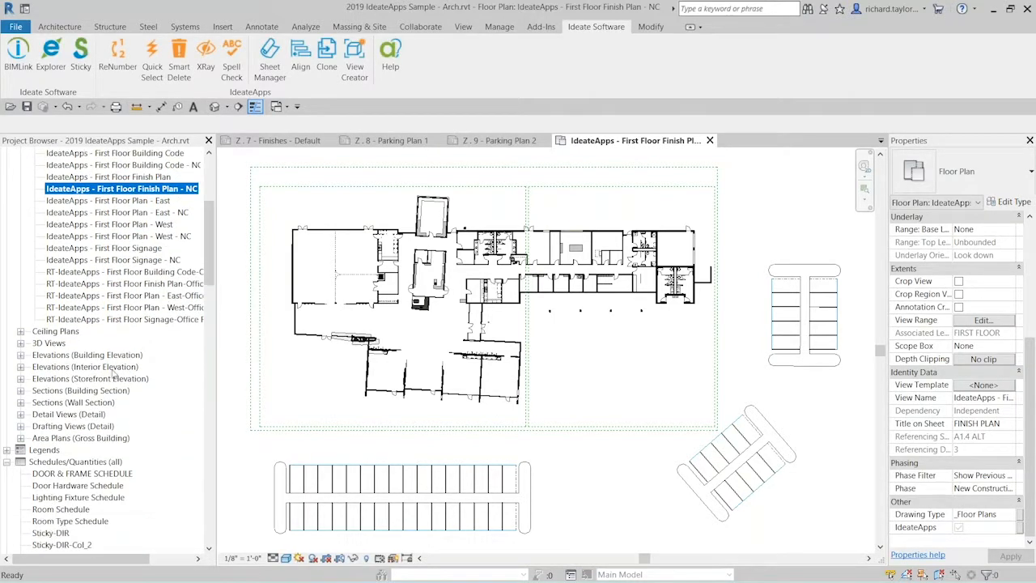
double_click(129, 272)
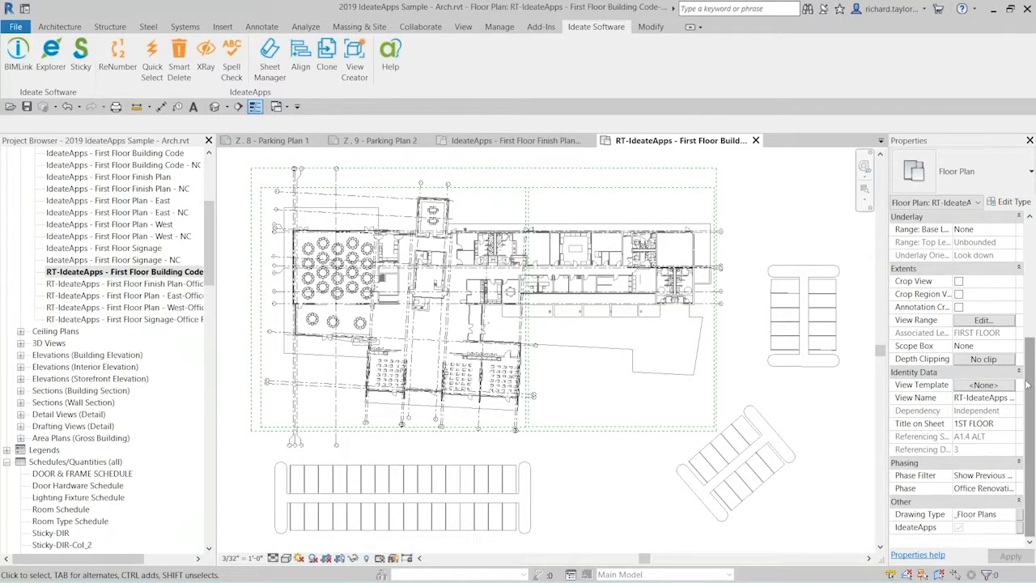
scroll(1029, 381, "up", 5)
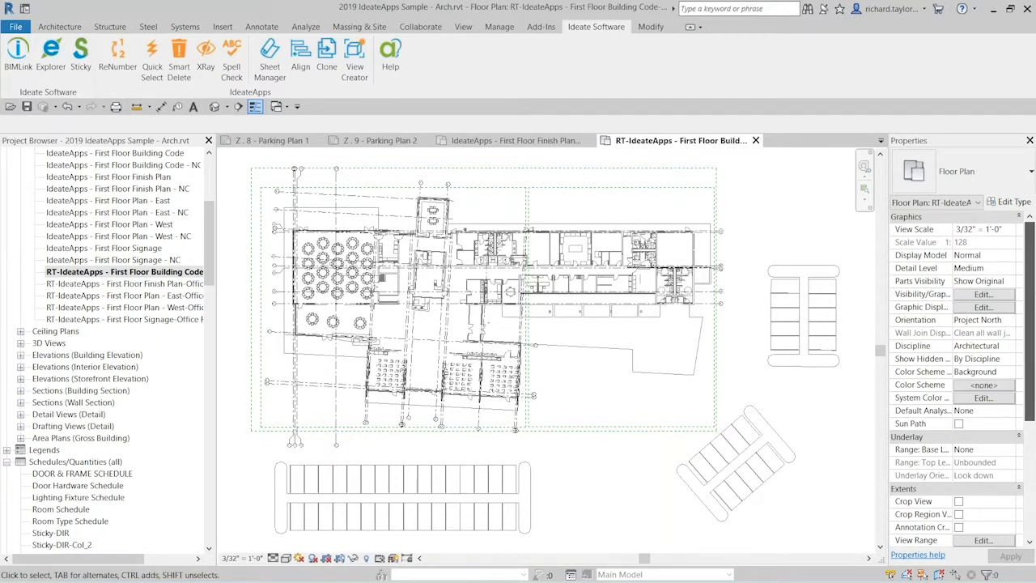
scroll(965, 479, "down", 5)
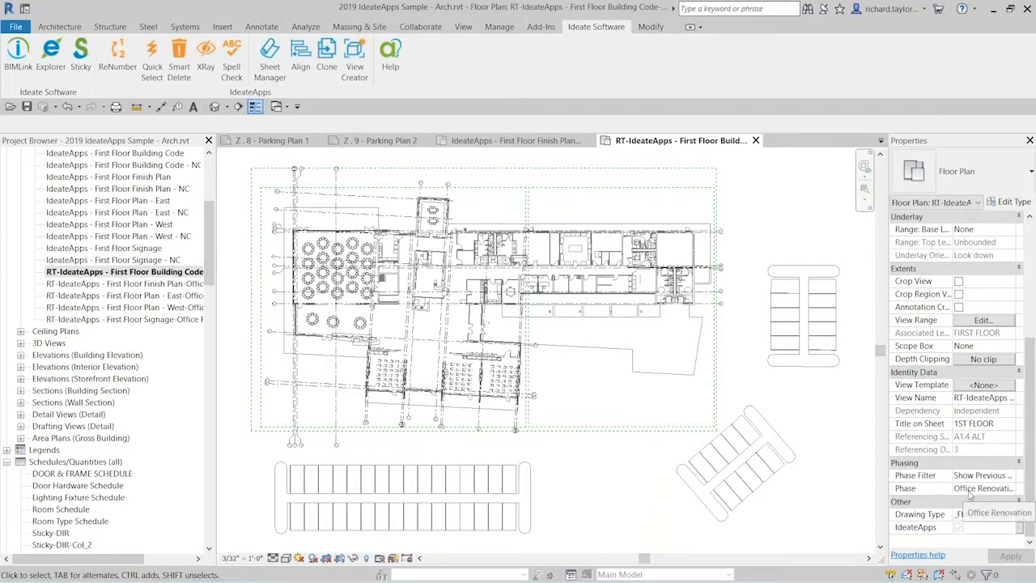
left_click_drag(1030, 475, 1029, 343)
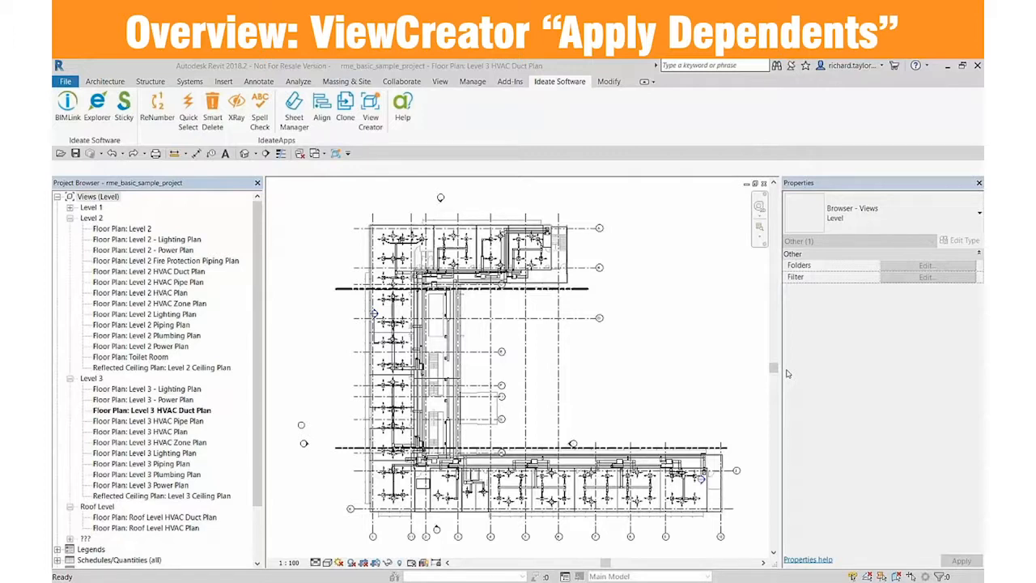
Step: Start ViewCreator's Apply Dependents method with the DEPENDENT rule and choose Level 1 HVAC Duct Plan_A, _B and _C as source views
left_click(70, 208)
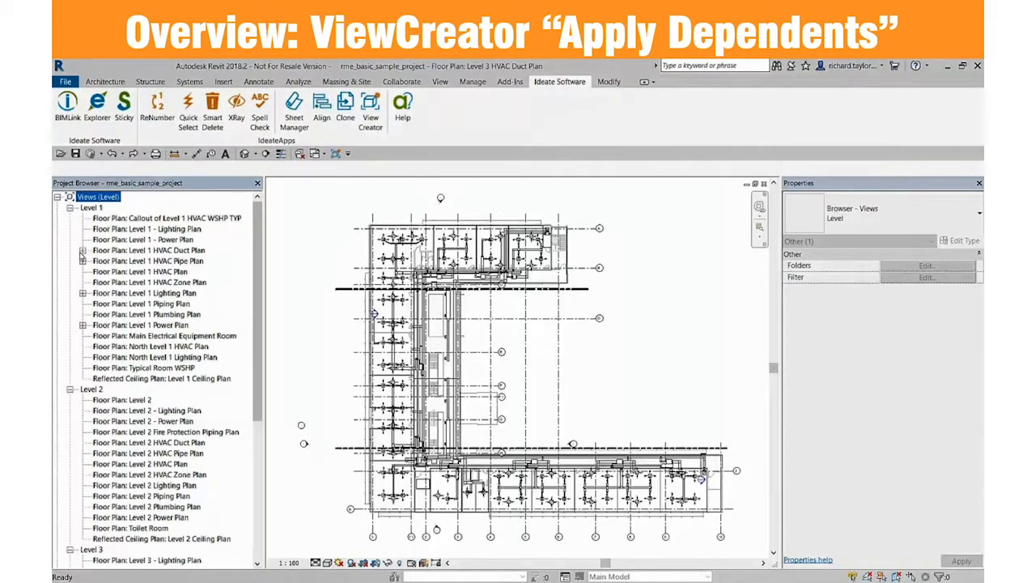
left_click(82, 251)
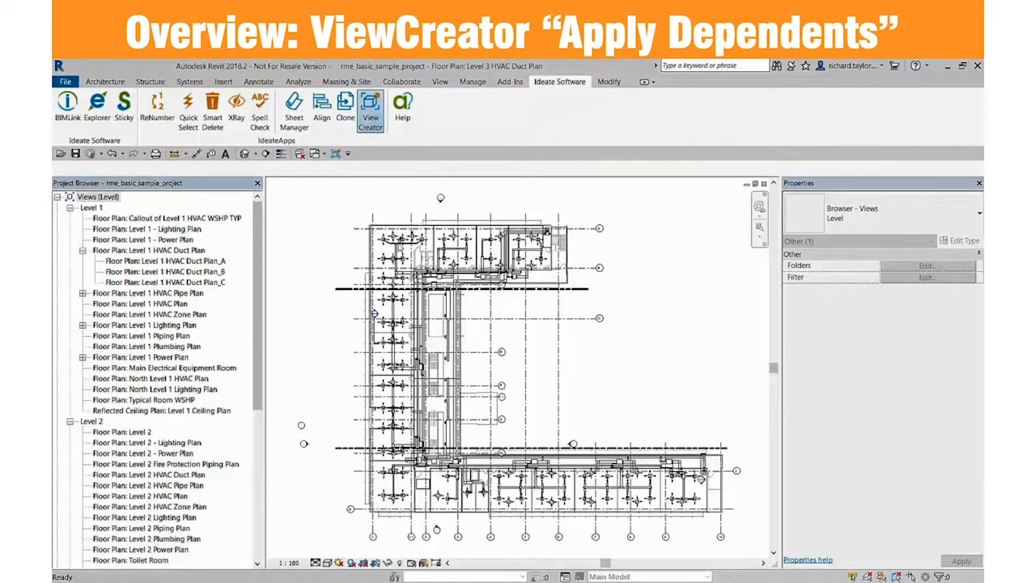
left_click(370, 109)
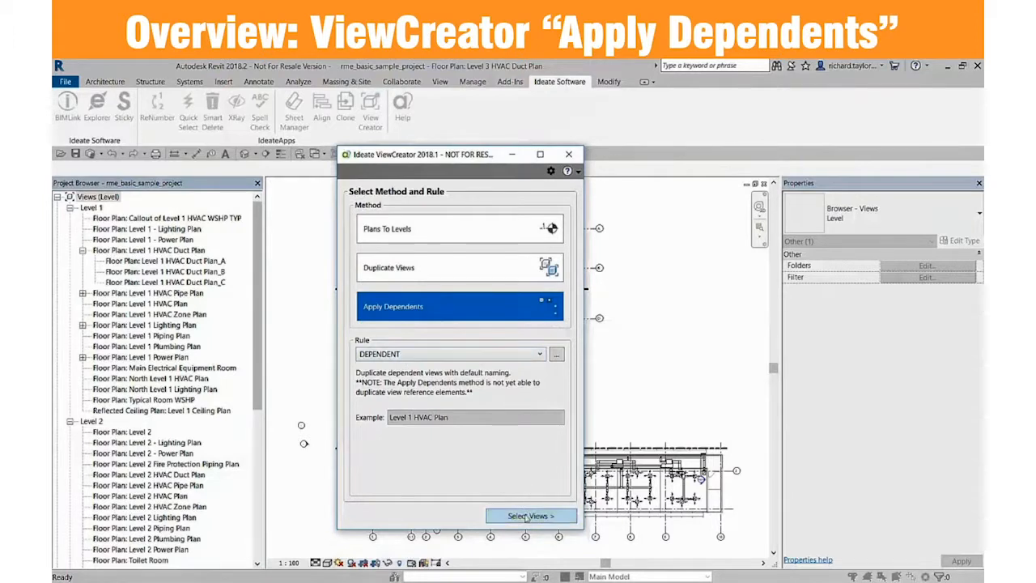
left_click(526, 516)
left_click(402, 240)
left_click(402, 252)
left_click(402, 263)
left_click(549, 517)
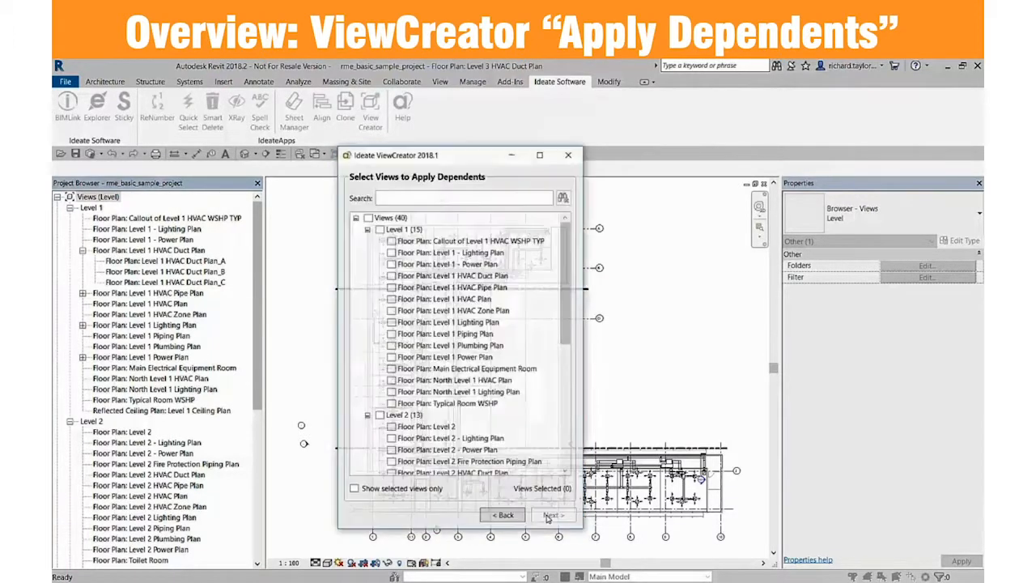
Step: Select the Lighting, Piping and Plumbing plans of Levels 1, 2 and 3 as the views that receive the dependents
left_click(392, 322)
left_click(392, 335)
left_click(391, 346)
left_click_drag(567, 323, 570, 401)
left_click(392, 356)
left_click(391, 367)
left_click(392, 379)
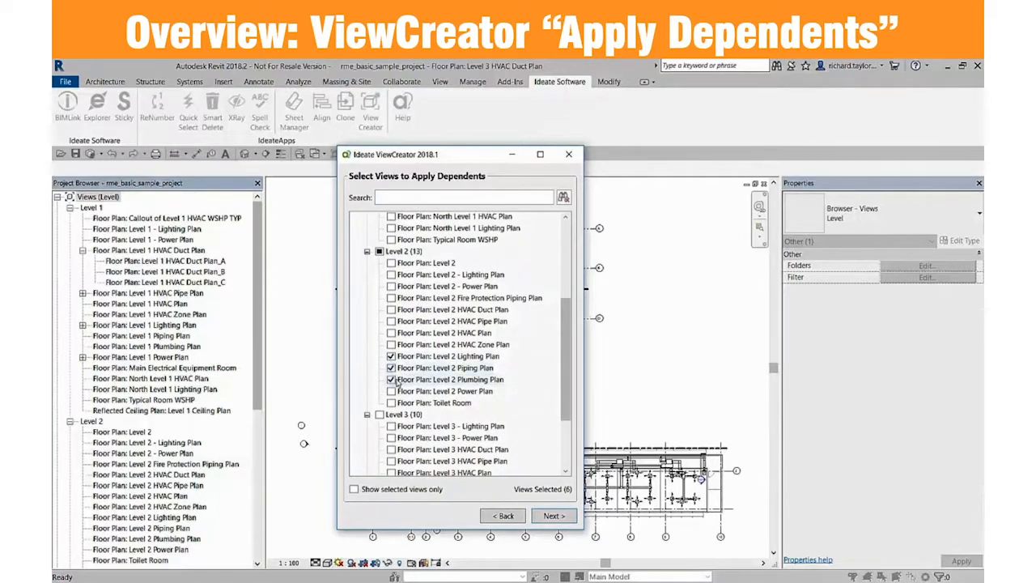
left_click_drag(567, 379, 566, 424)
left_click(391, 399)
left_click(391, 410)
left_click(392, 422)
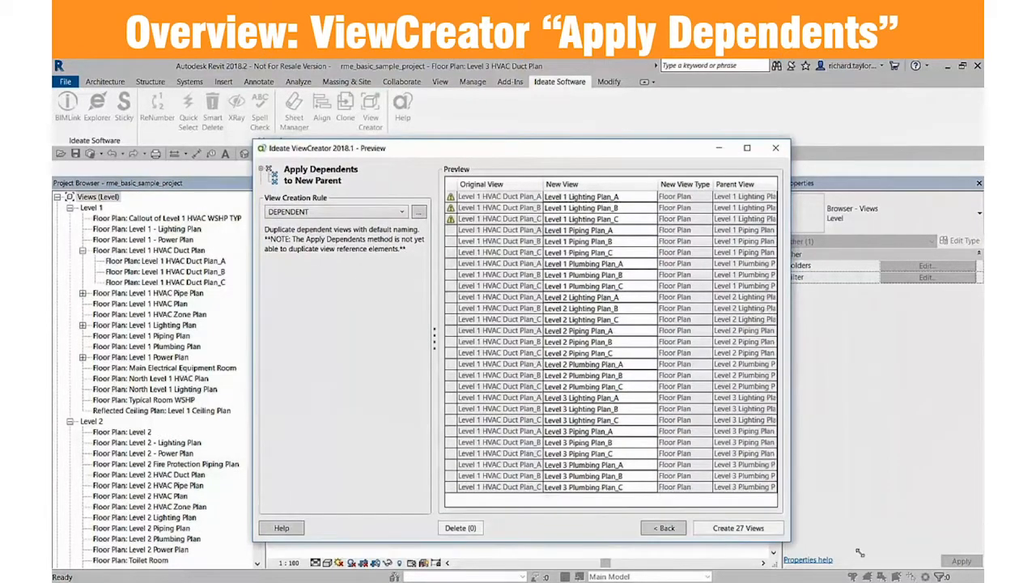
Step: Remove the Level 1 Lighting Plan_A, _B and _C rows from the preview and create the remaining dependent views
left_click_drag(434, 339, 382, 337)
left_click(453, 197)
left_click(448, 218, "shift")
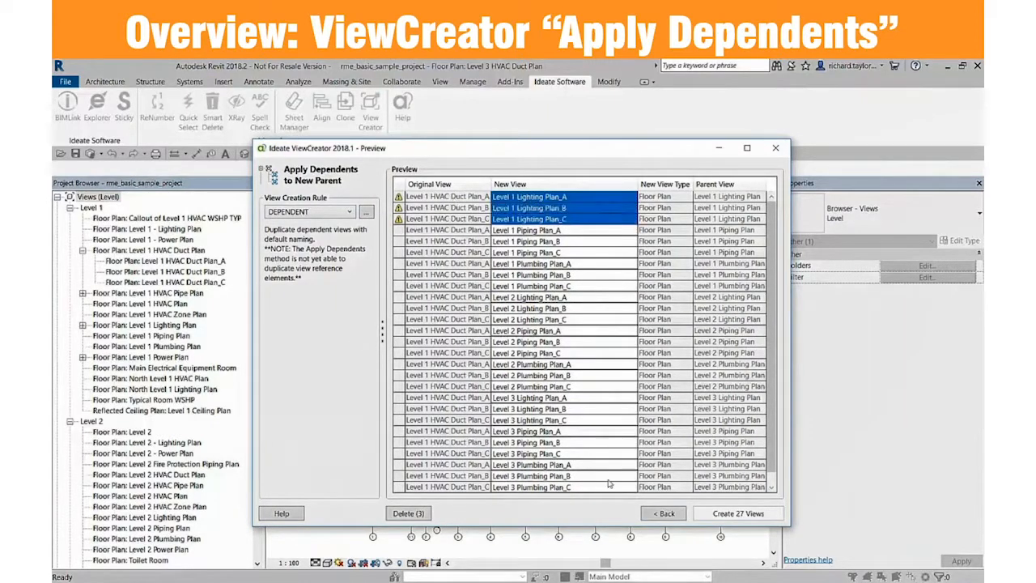
left_click(409, 513)
left_click(408, 513)
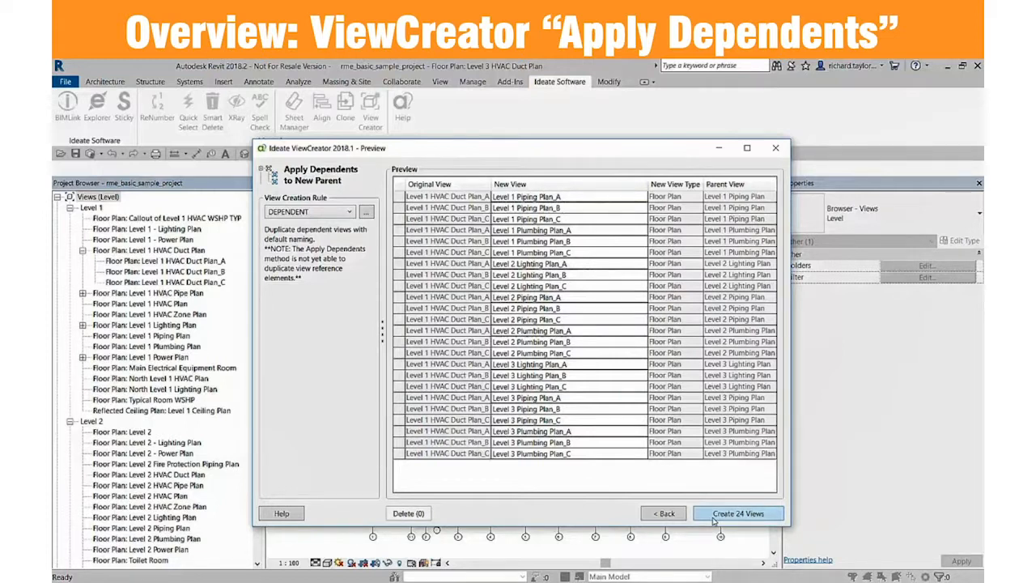
left_click(716, 515)
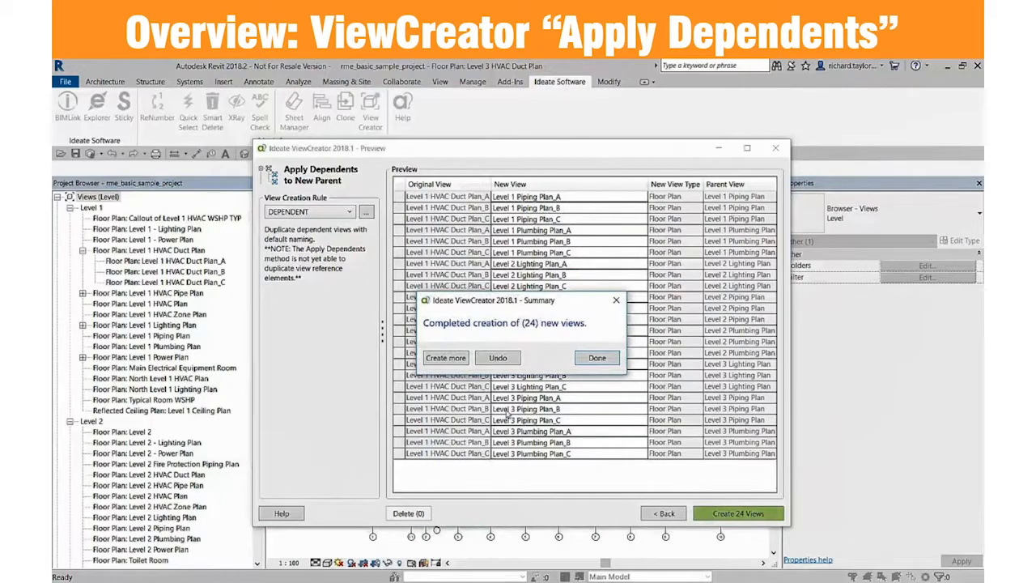
left_click(586, 362)
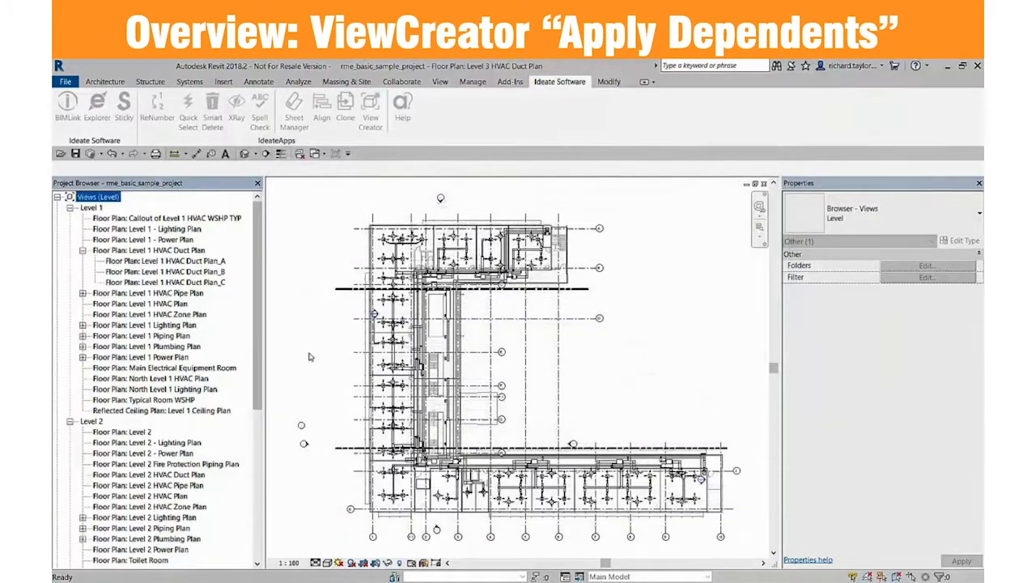
Step: Expand the Level 1 Piping Plan and Level 1 Plumbing Plan in the project browser to check their dependent views
left_click(82, 335)
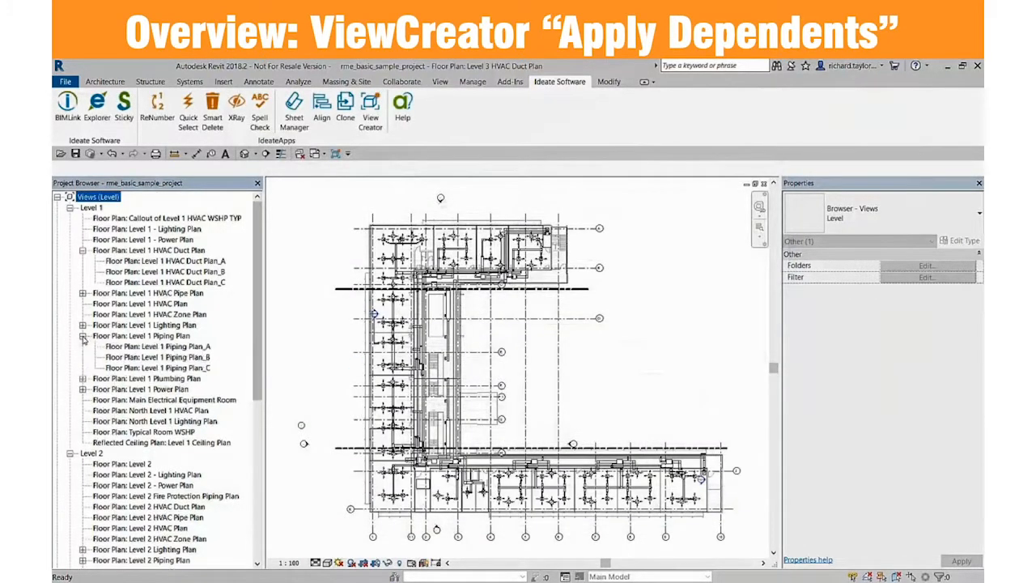
left_click(82, 378)
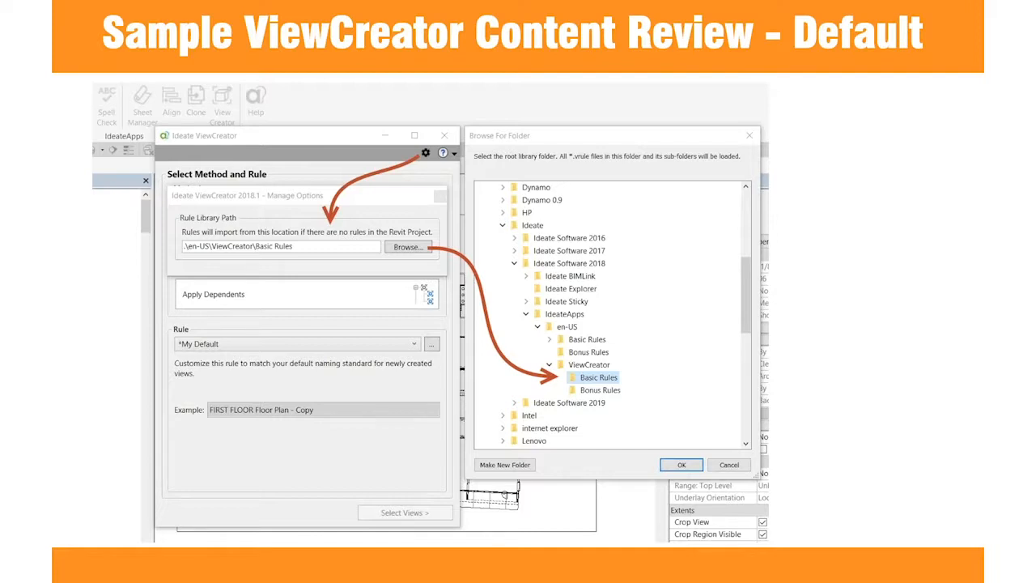
Step: Switch to the 2019 IdeateApps Sample project, start ViewCreator and open an enlarged folder browser for its rule library path
key("alt+Tab")
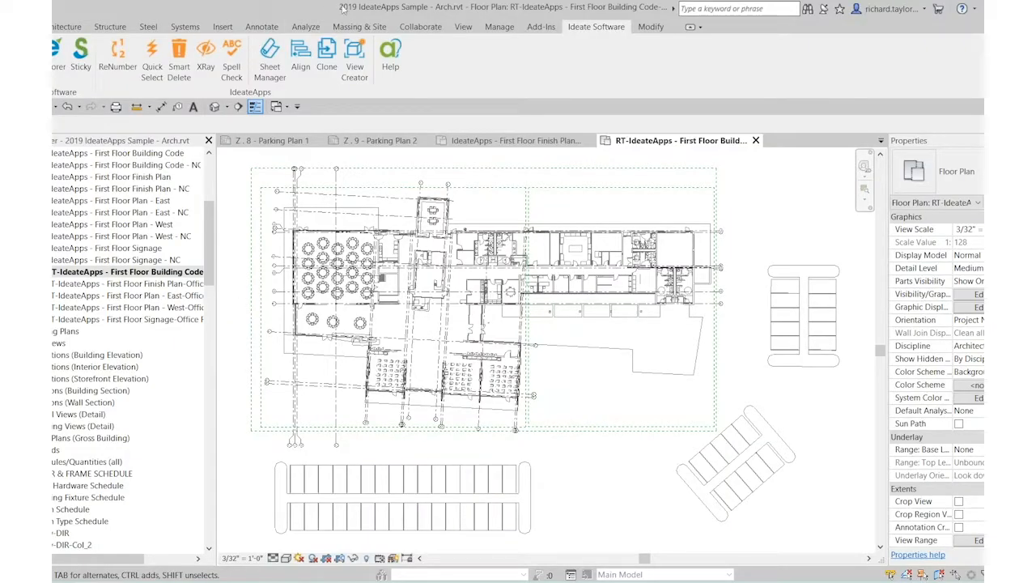
left_click(354, 68)
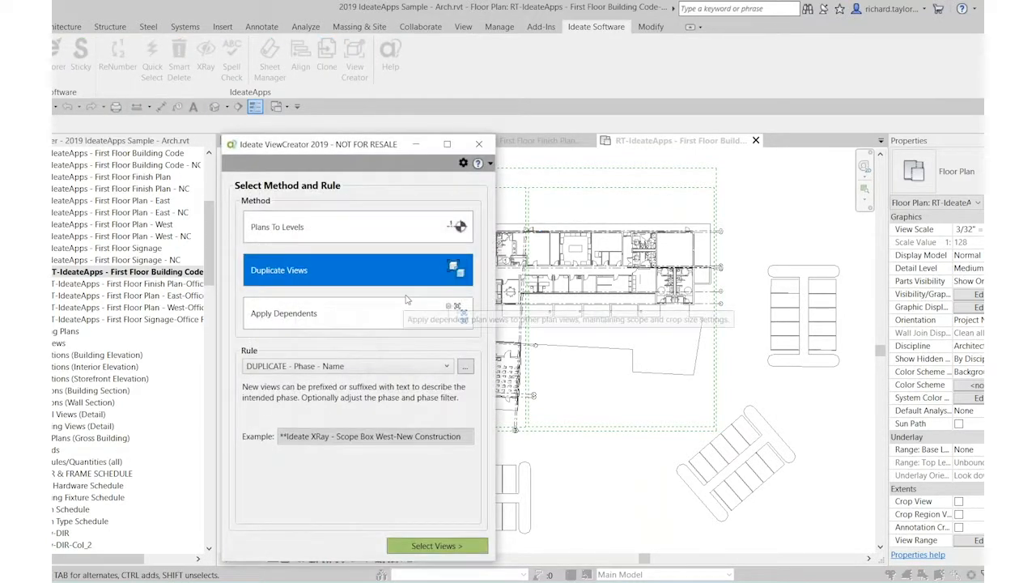
left_click_drag(341, 148, 591, 86)
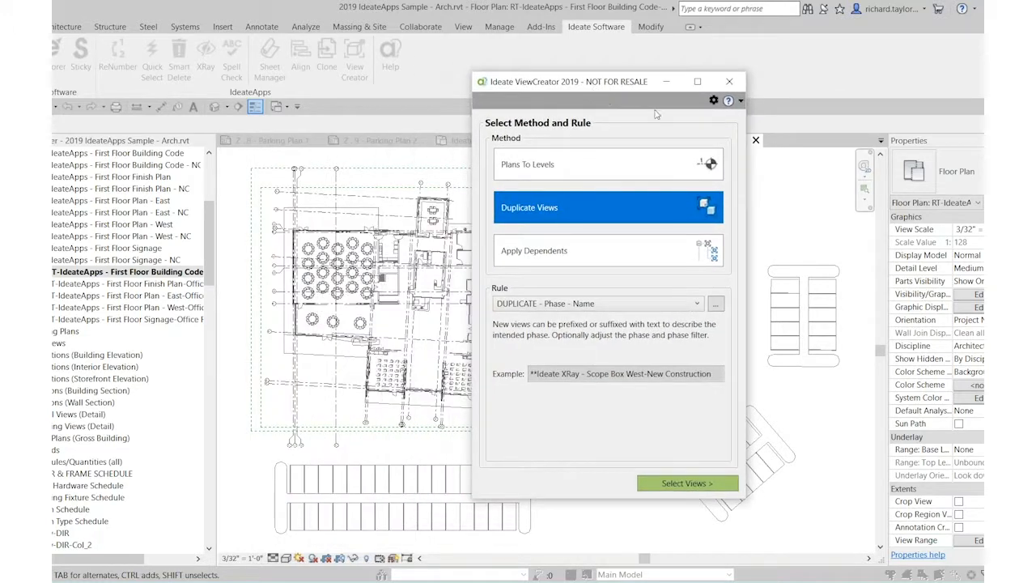
left_click(713, 101)
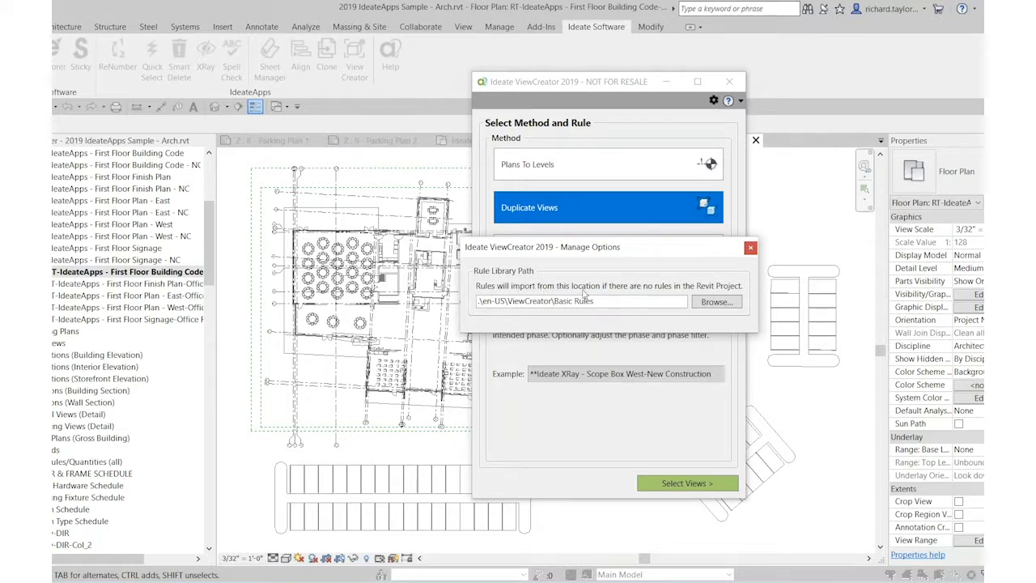
left_click(712, 303)
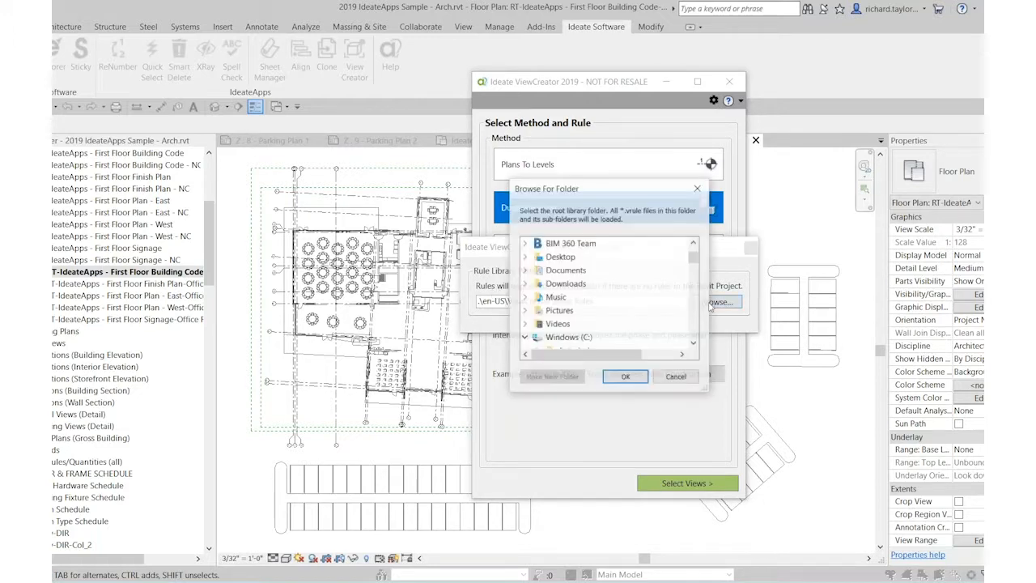
left_click_drag(709, 393, 803, 465)
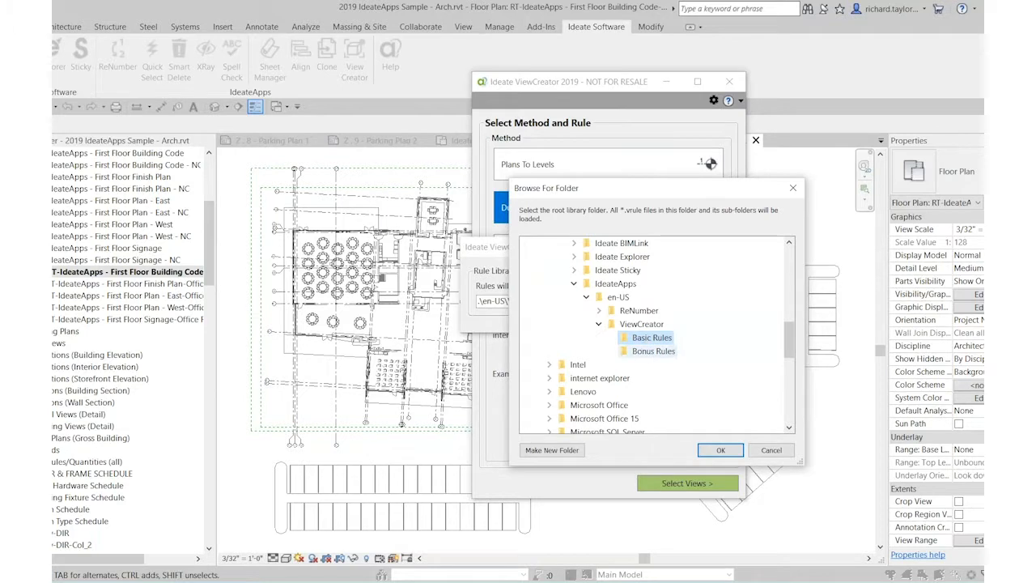
Step: Examine the Basic Rules and Bonus Rules folders under ViewCreator in the rule library, and dismiss the folder browser
left_click(652, 352)
left_click(650, 343)
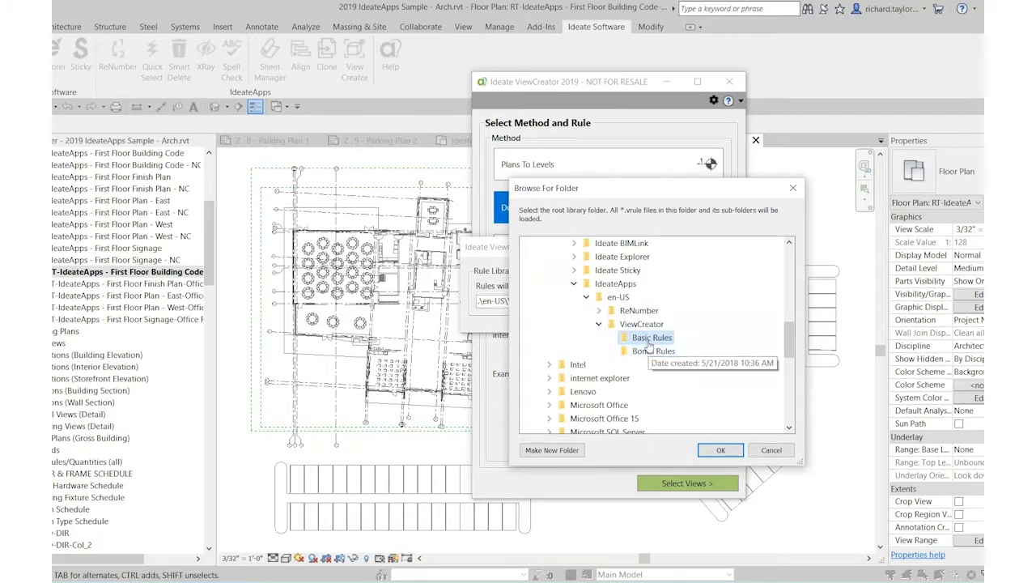
left_click(649, 361)
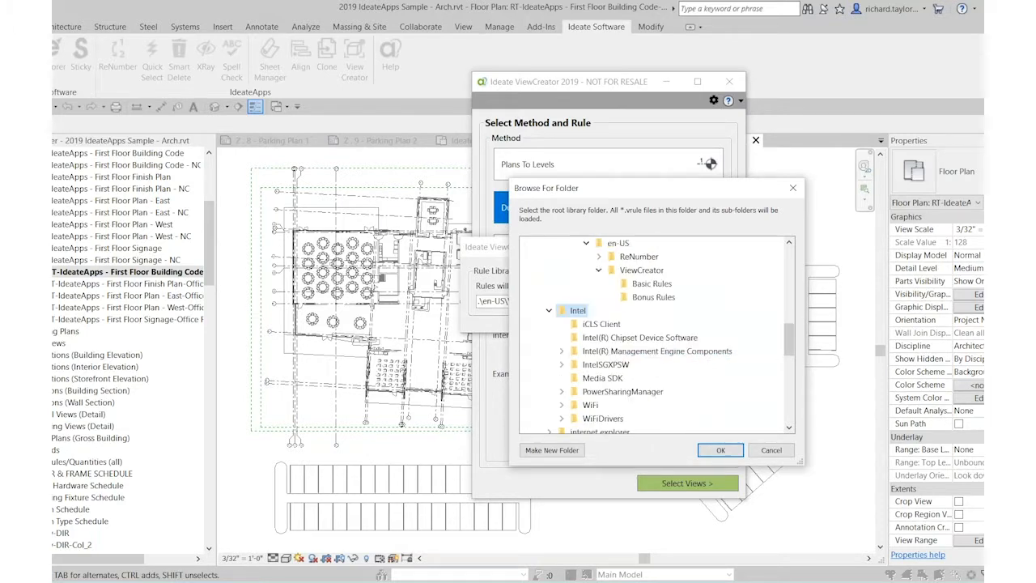
left_click(638, 285)
left_click(792, 187)
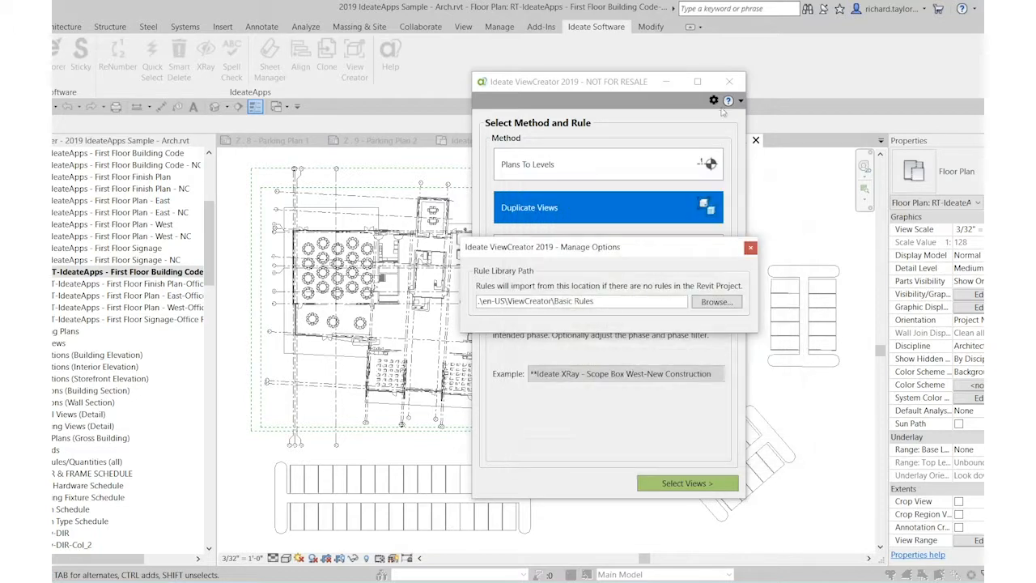
Step: Review the Ideate Software 2019 rule library folders again and close the ViewCreator options without choosing a folder
left_click(716, 302)
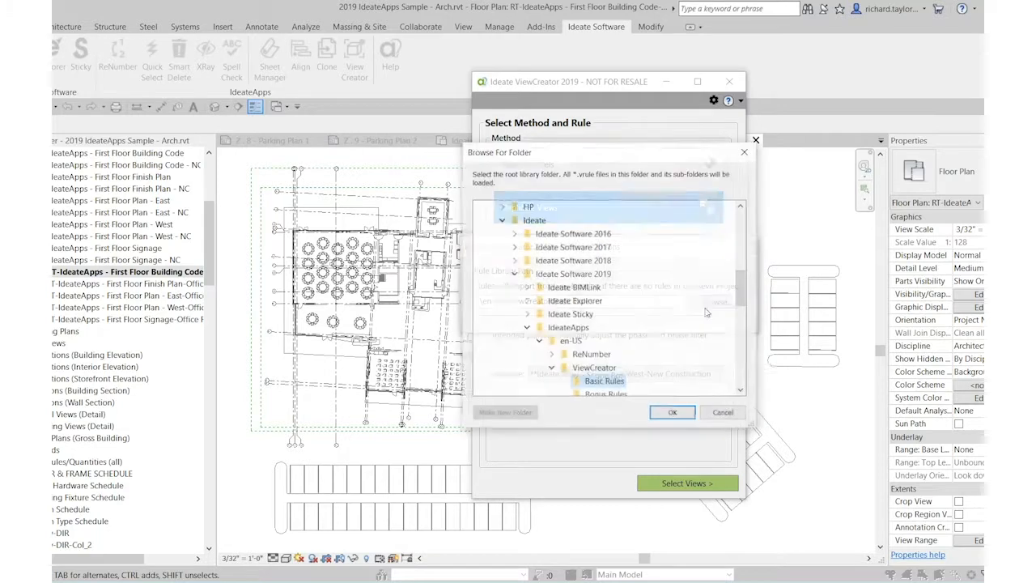
left_click(741, 392)
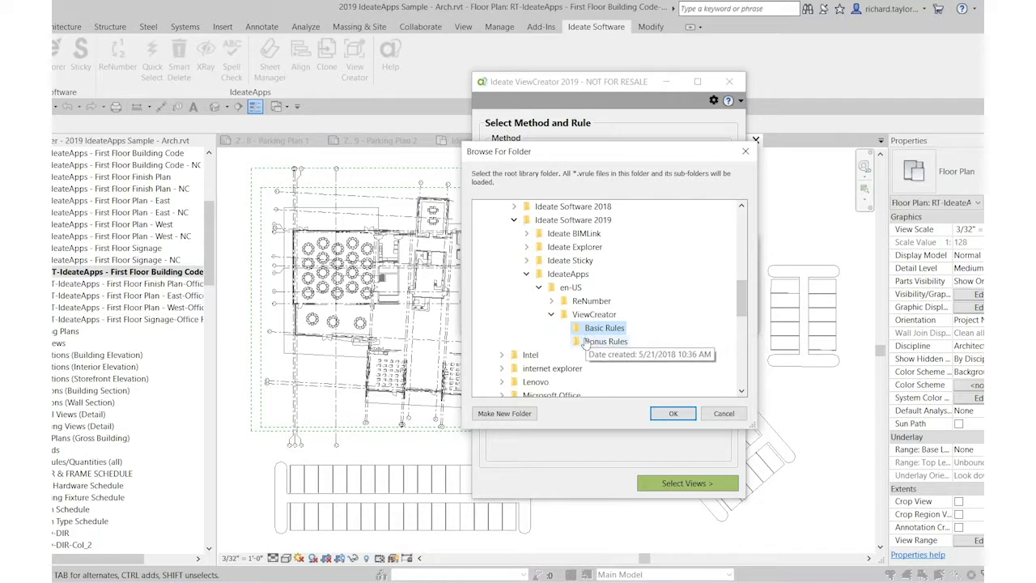
left_click(746, 151)
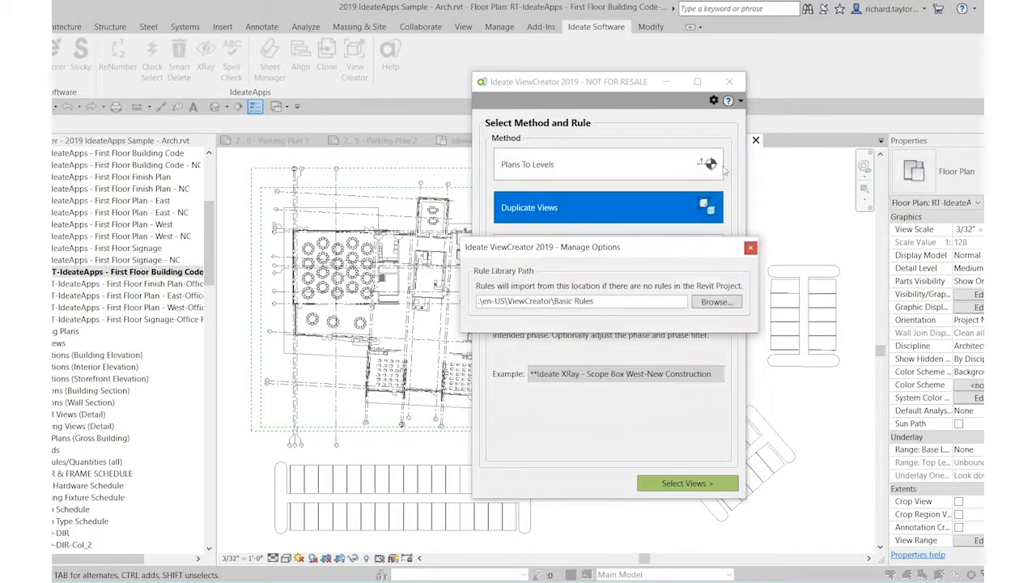
left_click(750, 248)
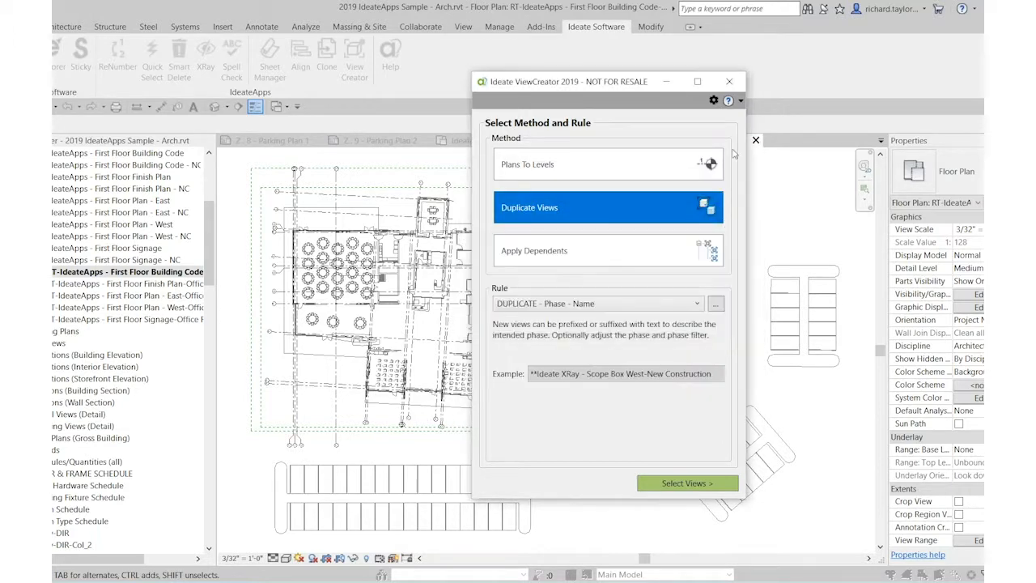
left_click(714, 103)
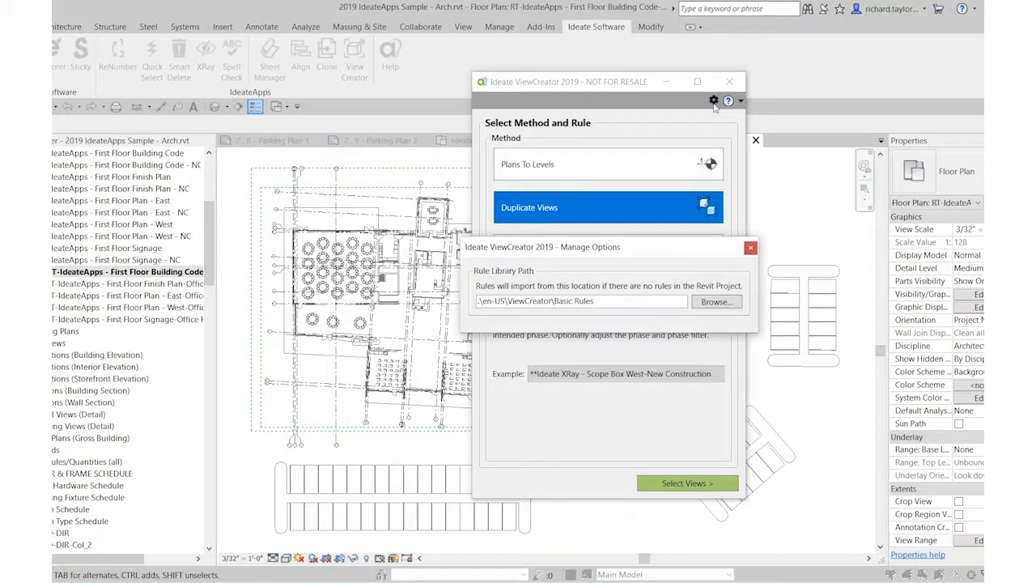
left_click(750, 246)
key("alt+Tab")
key("alt+Tab")
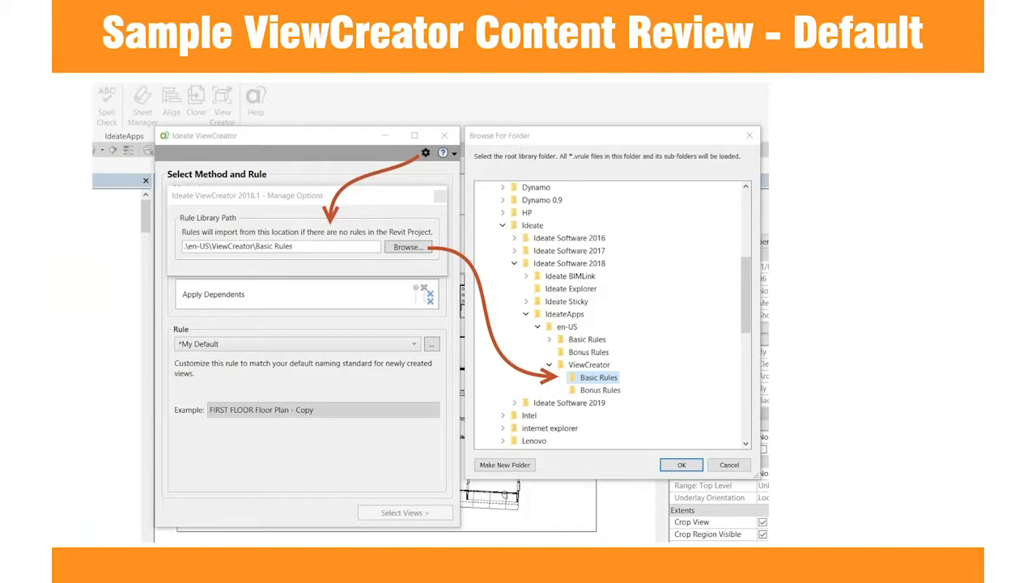
key("Right")
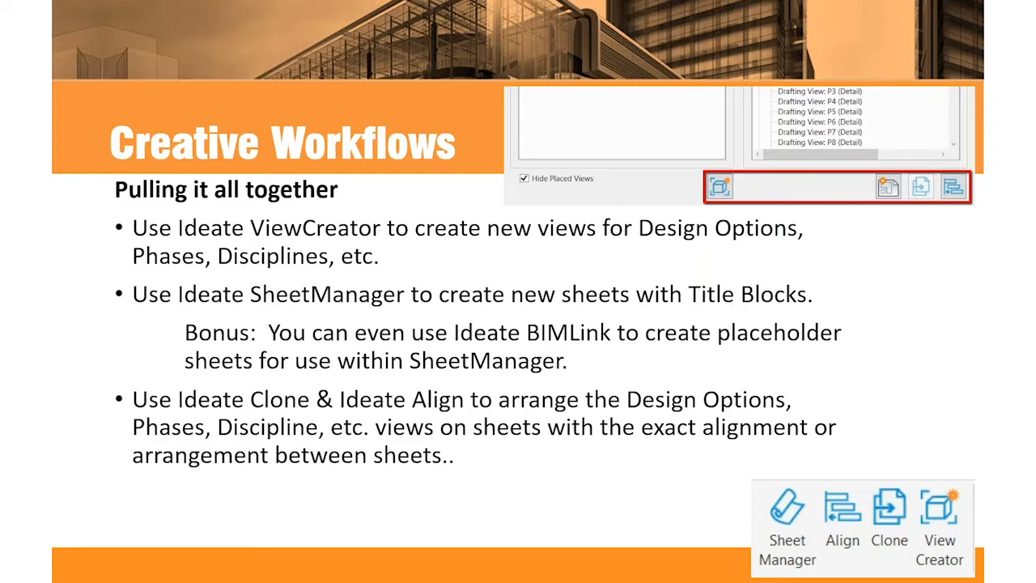
Step: Return to Revit, leave ViewCreator and show sheet Z . 7 - Finishes - Default with a wider project browser
key("alt+Tab")
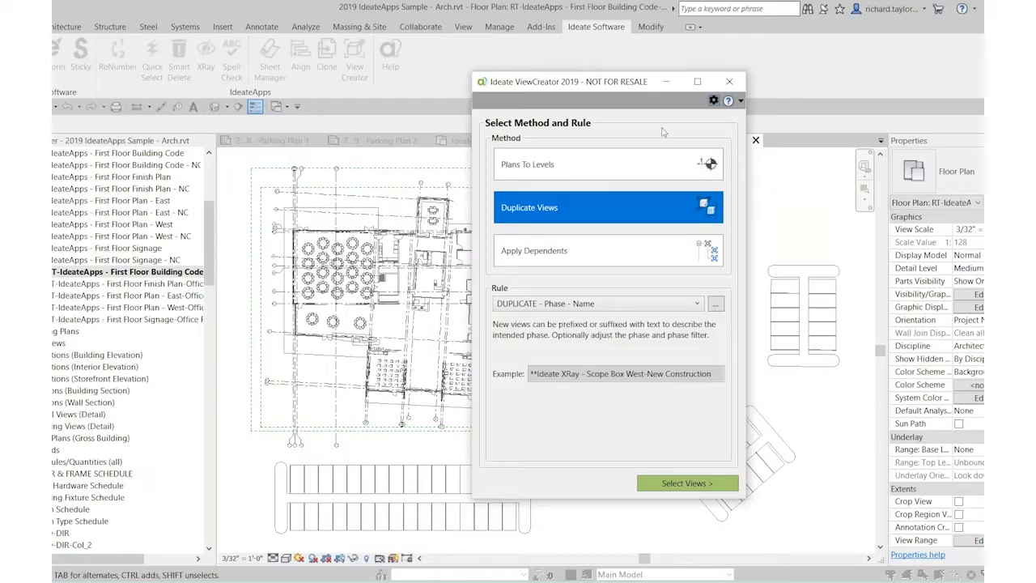
left_click(729, 82)
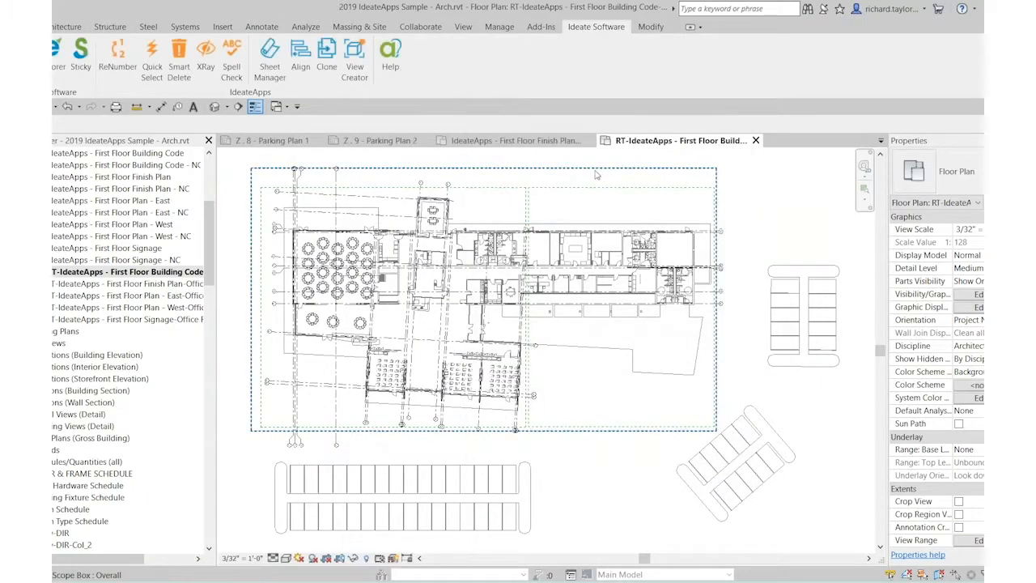
left_click(463, 26)
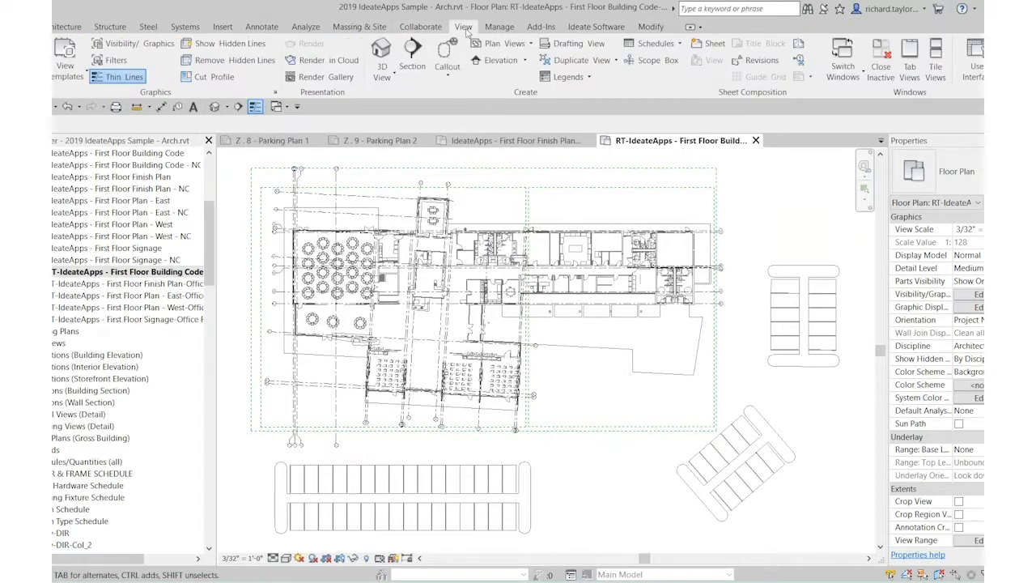
left_click(856, 75)
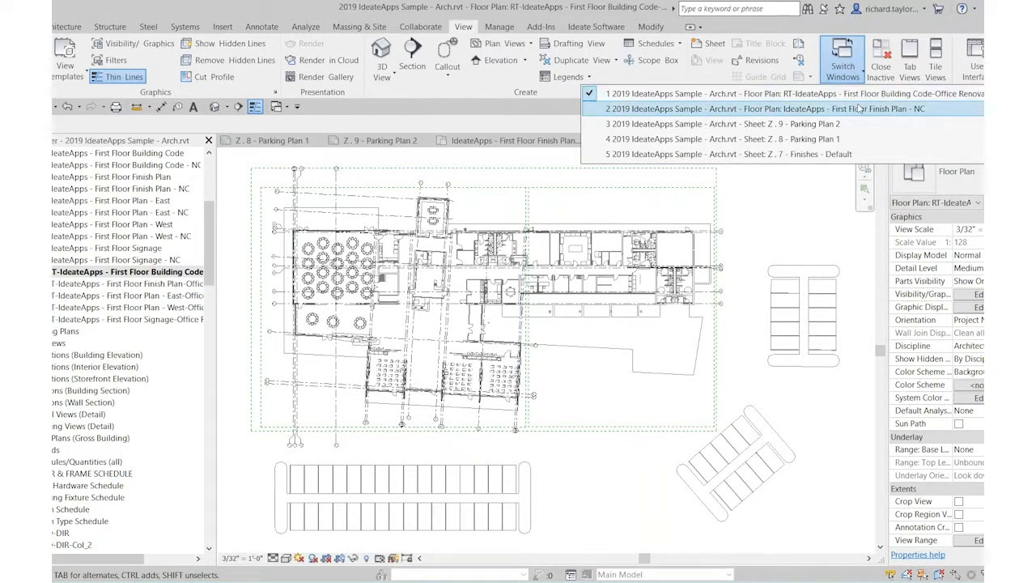
left_click(818, 154)
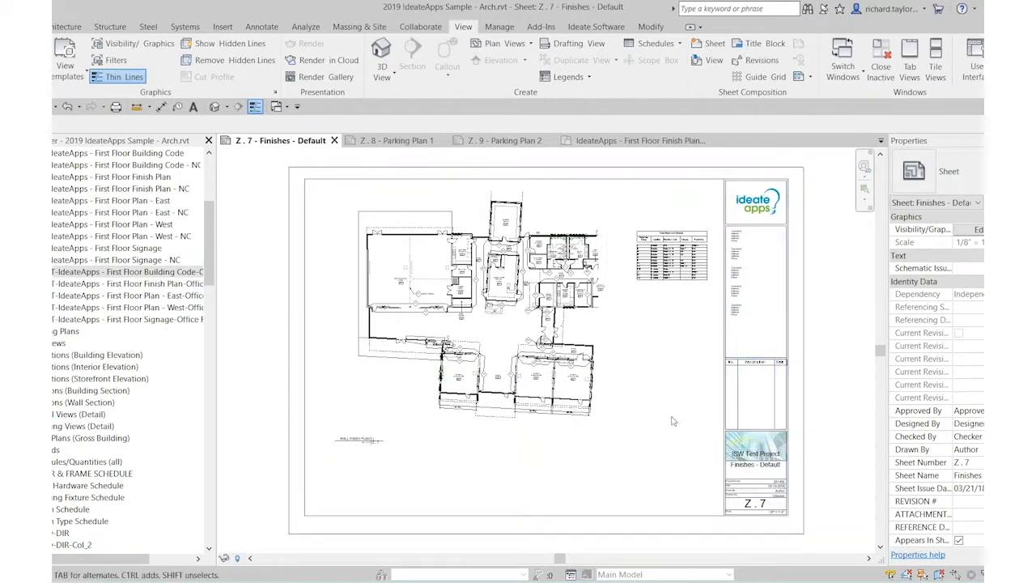
left_click_drag(212, 340, 258, 340)
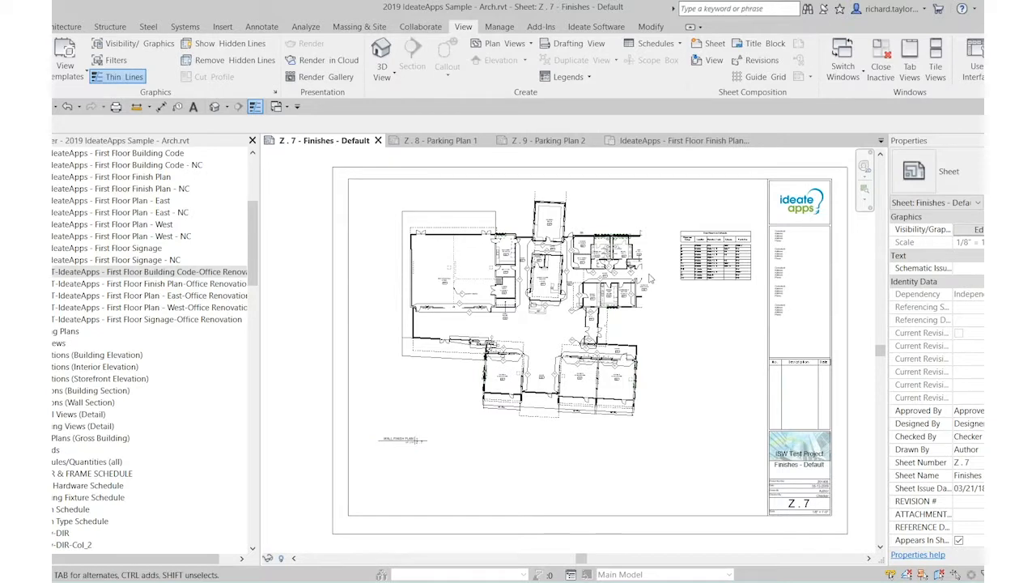
Step: Start Ideate Clone on sheet Z . 7 and name the new sheet Finishes - Office Renovation
left_click(596, 27)
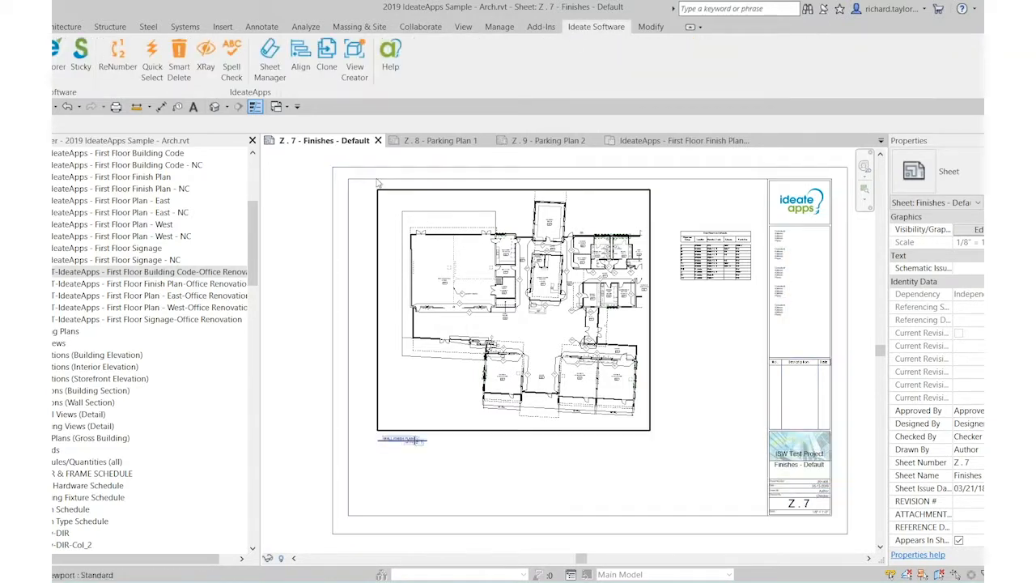
left_click(323, 73)
mouse_move(415, 184)
left_mouse_down()
mouse_move(411, 134)
mouse_move(369, 35)
mouse_move(356, 35)
left_mouse_up()
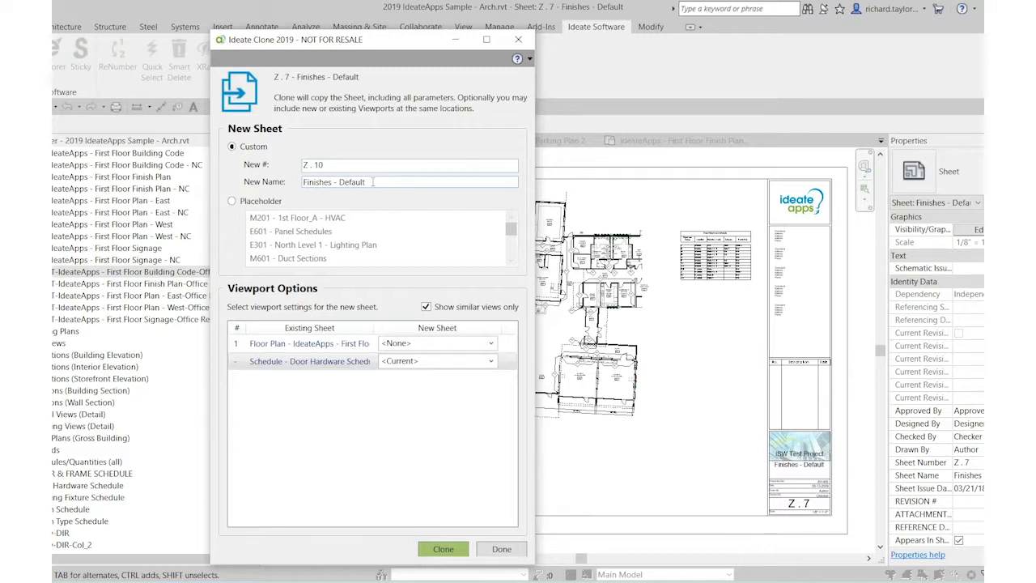
key("BackSpace")
key("BackSpace")
key("BackSpace")
key("BackSpace")
key("BackSpace")
key("BackSpace")
key("BackSpace")
type("Pha")
key("BackSpace")
key("BackSpace")
key("BackSpace")
key("BackSpace")
type("Office Renovation")
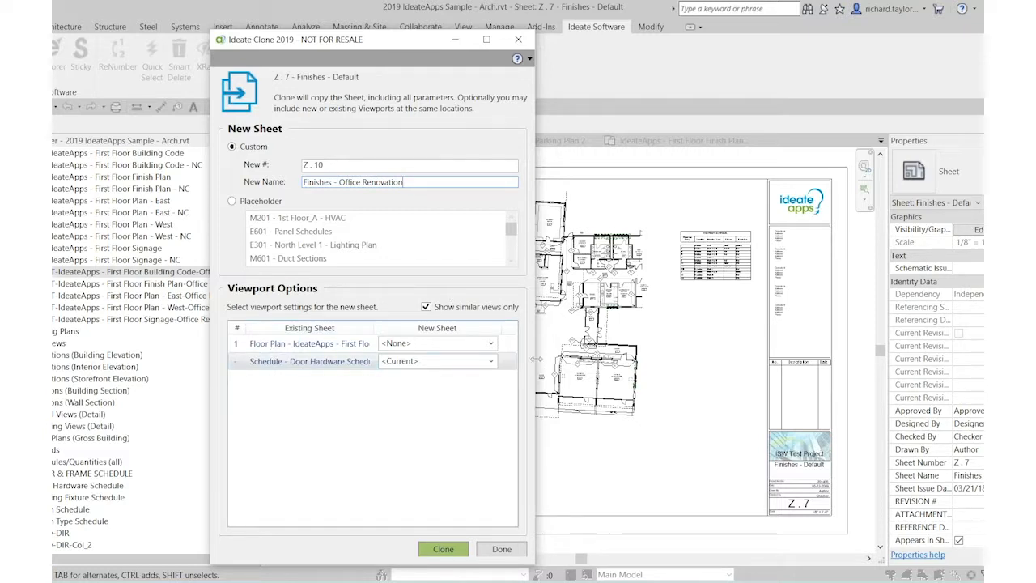
Step: Widen the Clone dialog and assign RT-IdeateApps - First Floor Plan - West-Office Renovation as the new sheet's floor plan viewport
mouse_move(538, 358)
left_mouse_down()
mouse_move(792, 356)
mouse_move(795, 330)
mouse_move(804, 331)
left_mouse_up()
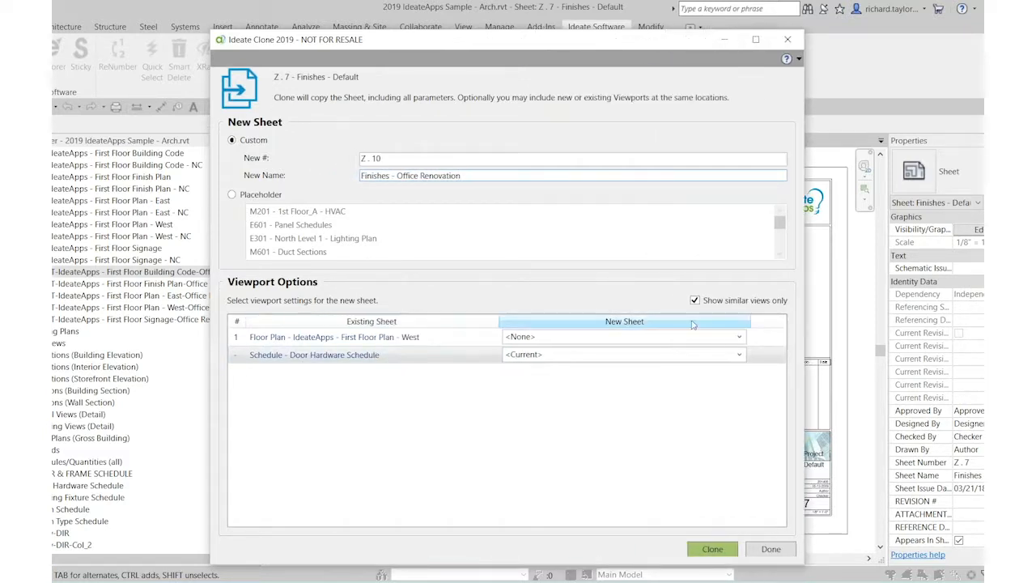
left_click(739, 337)
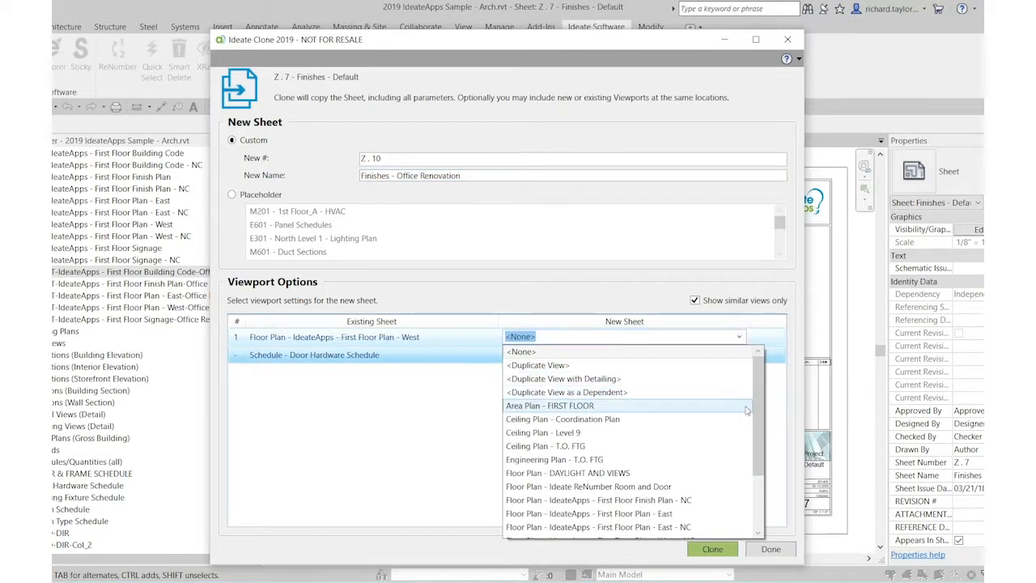
left_click_drag(756, 410, 755, 479)
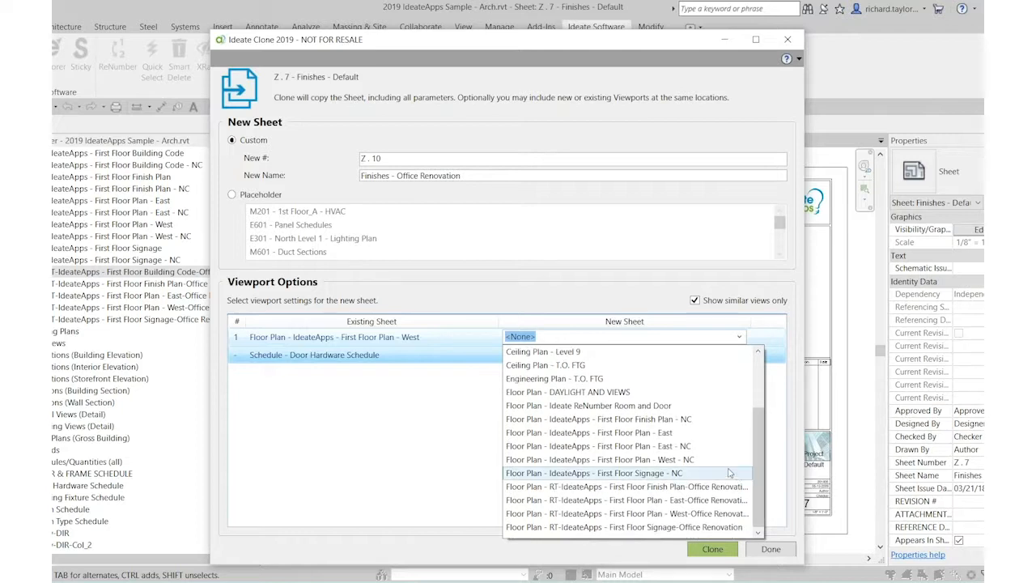
left_click(684, 515)
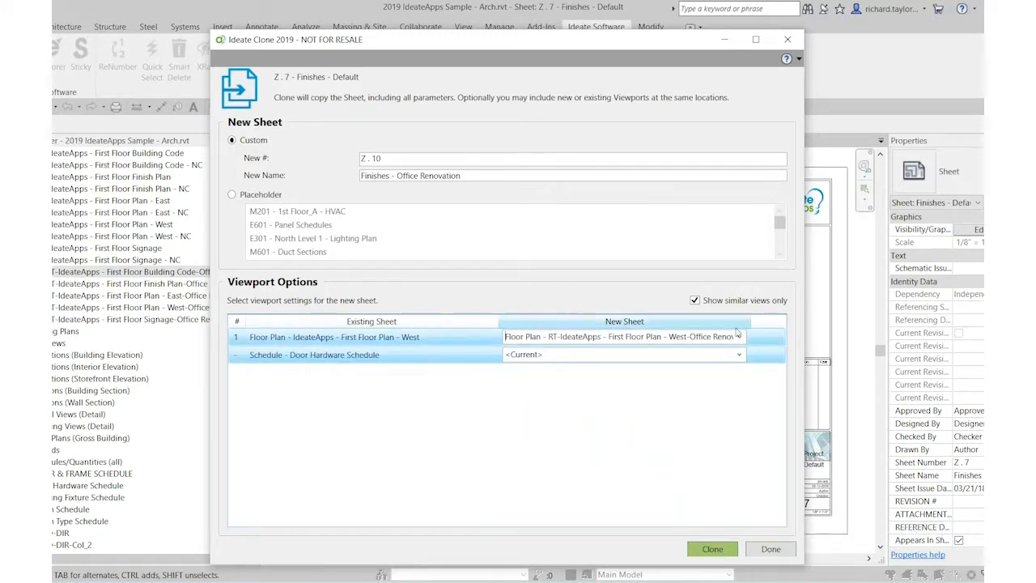
Step: Replace the Door Hardware Schedule with Room Type Schedule for the new sheet, clone the sheet and finish Clone
left_click(739, 355)
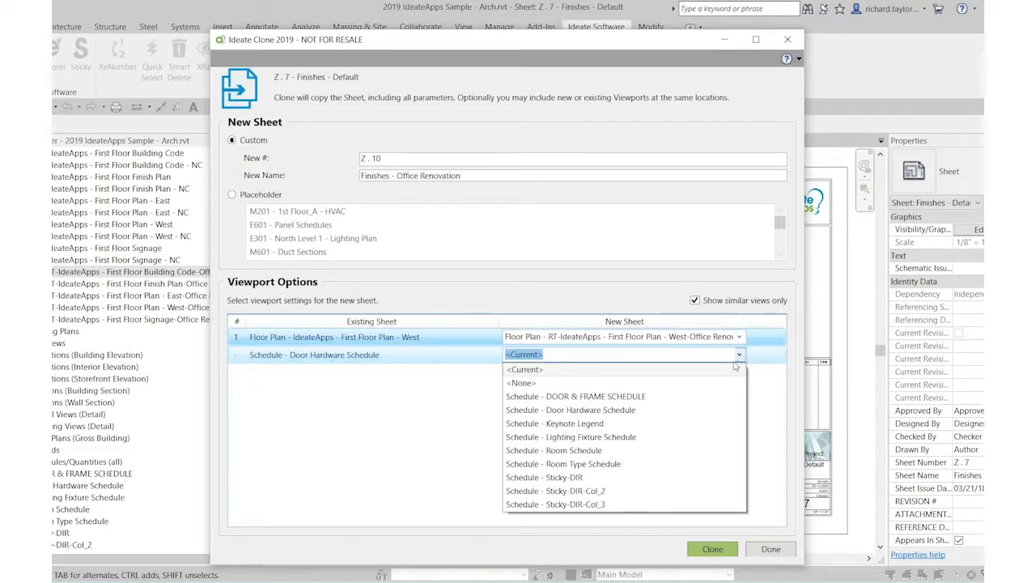
left_click(615, 464)
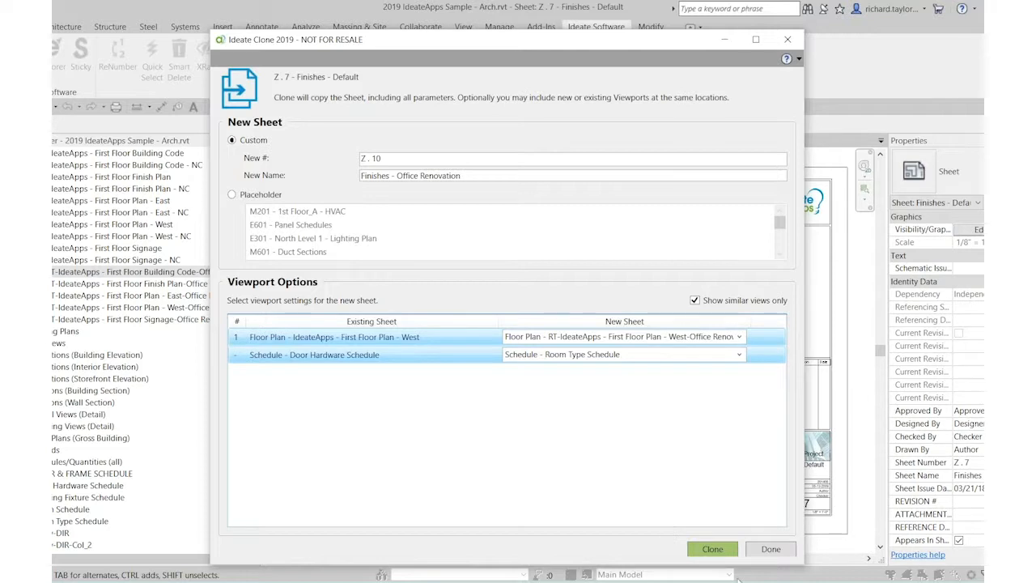
left_click(716, 553)
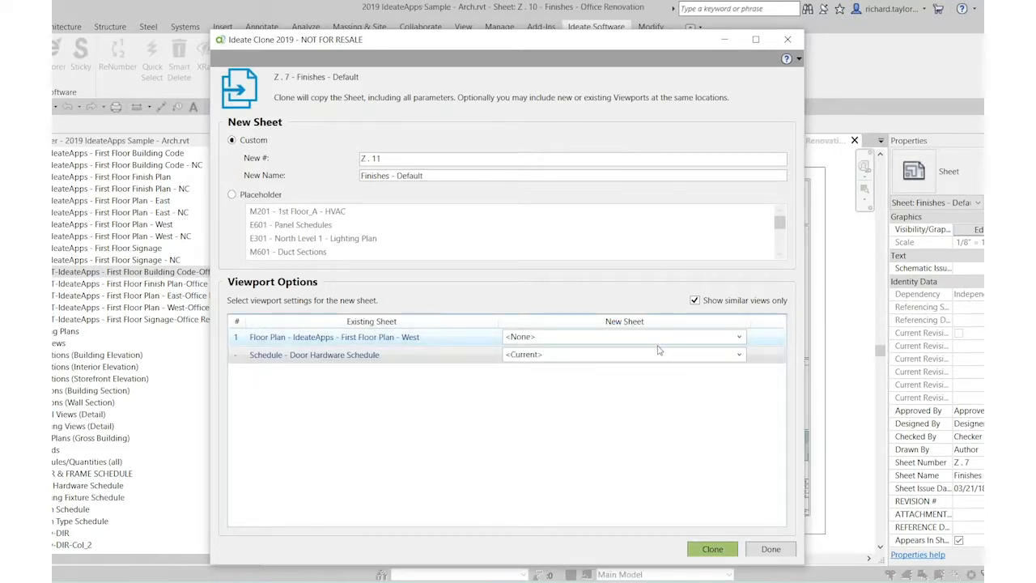
left_click(655, 353)
left_click(769, 550)
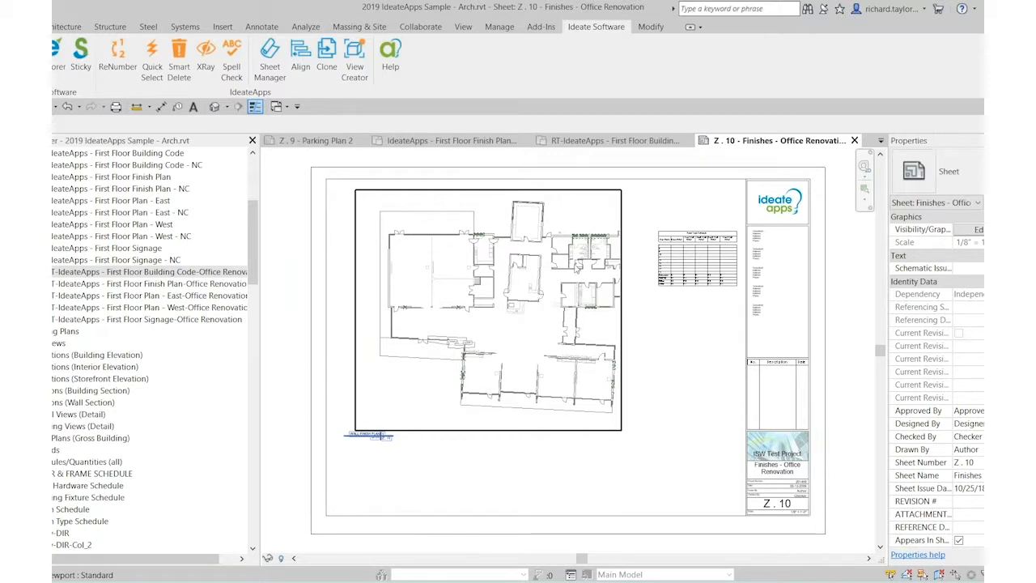
Step: Close the RT-IdeateApps First Floor Building Code and IdeateApps First Floor Finish Plan views, and compare sheet Z . 7 with sheet Z . 10
left_click(619, 143)
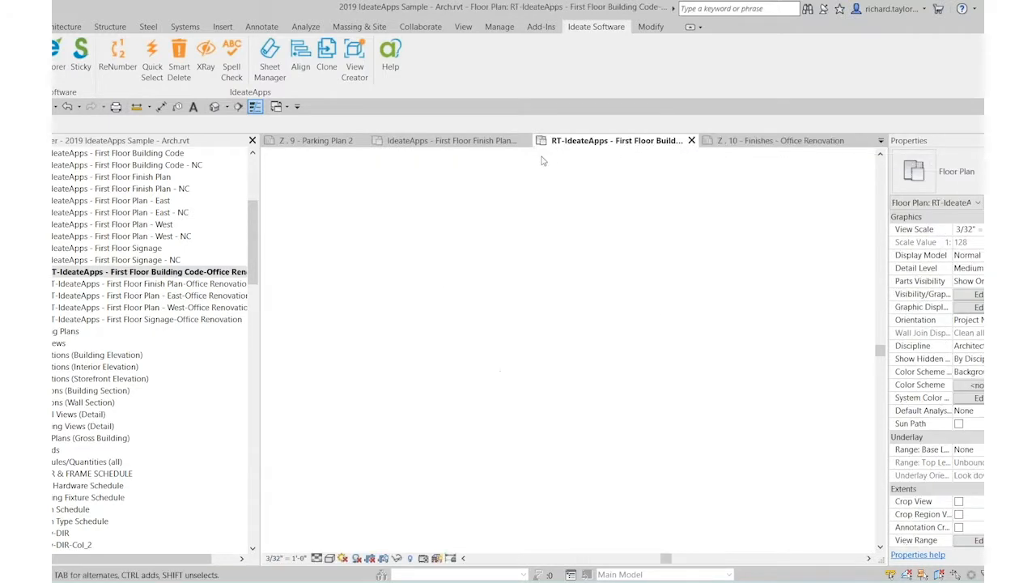
left_click(498, 144)
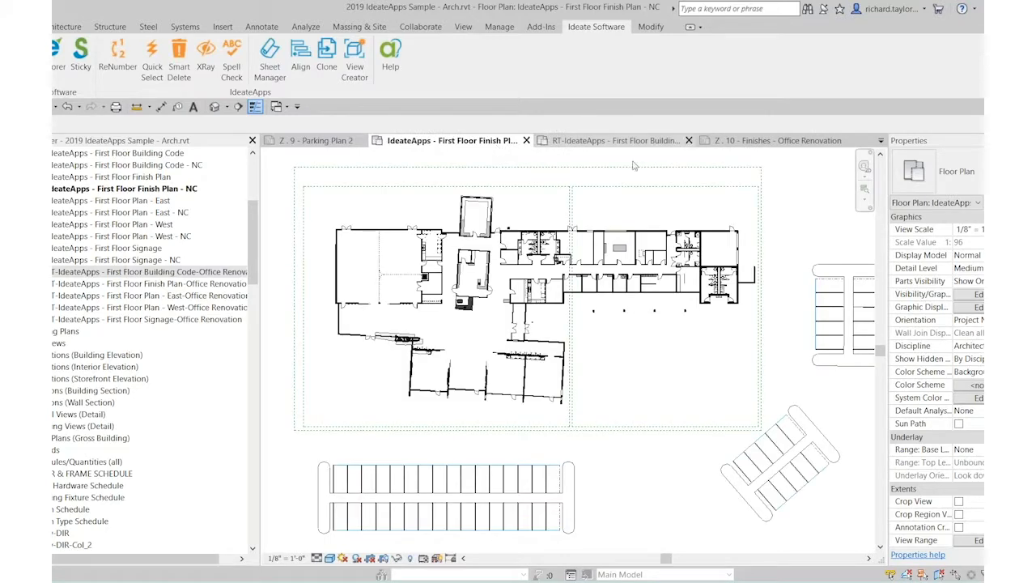
left_click(691, 141)
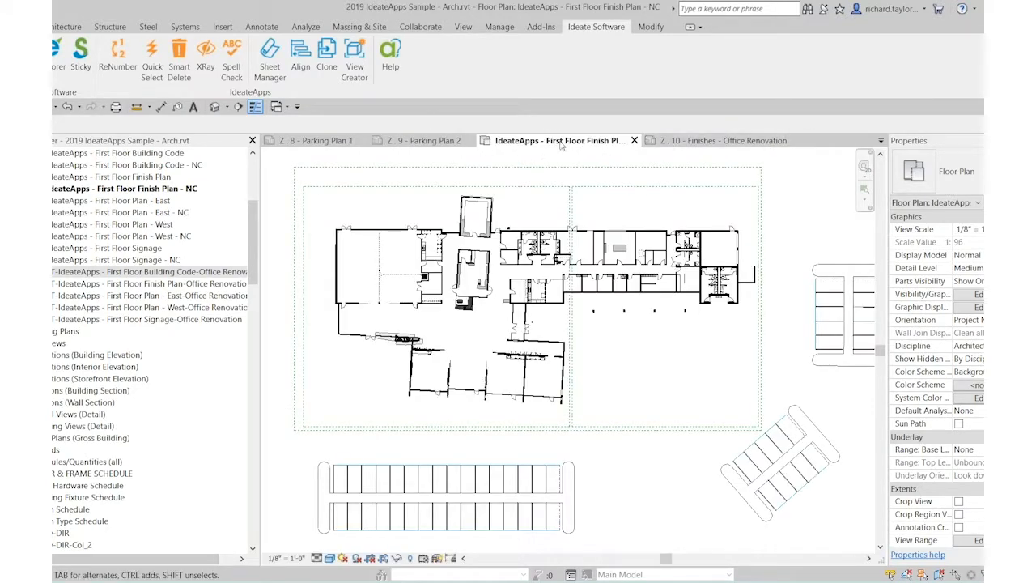
left_click(633, 141)
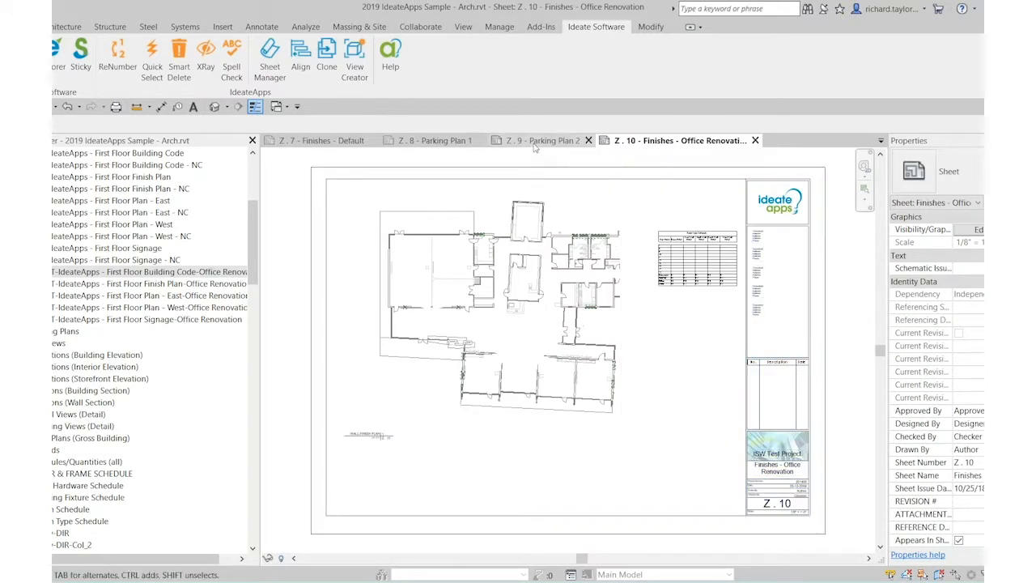
left_click(322, 144)
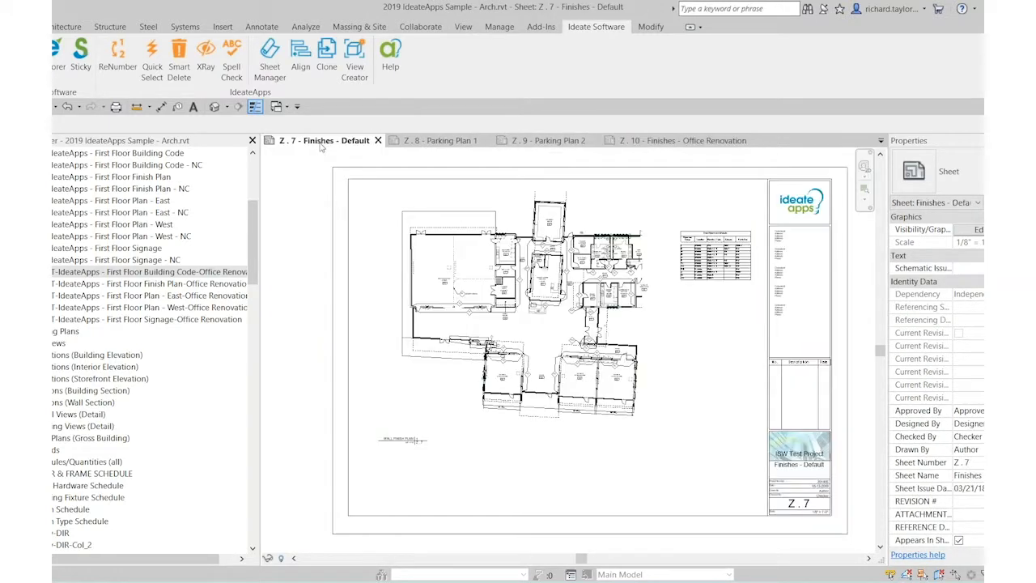
left_click(634, 141)
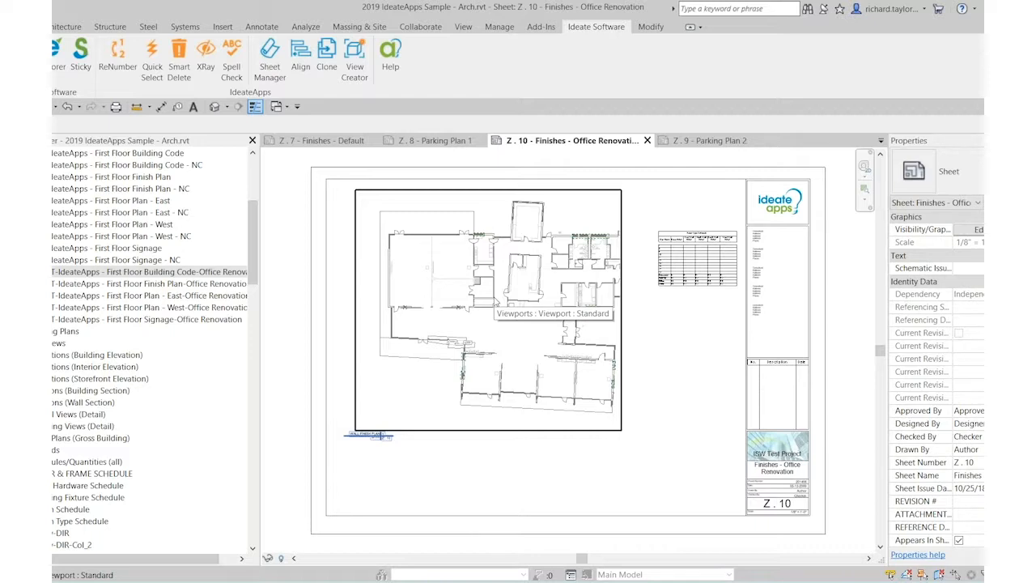
Step: Try moving the floor plan viewport down on sheet Z . 10 and undo the move
left_click(490, 300)
left_click_drag(490, 299, 490, 356)
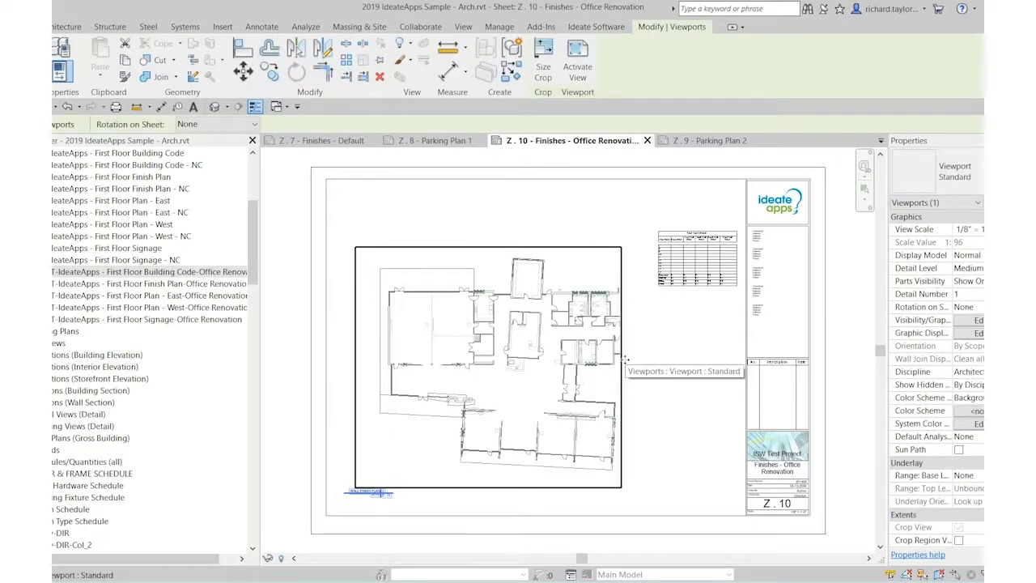
key("ctrl+z")
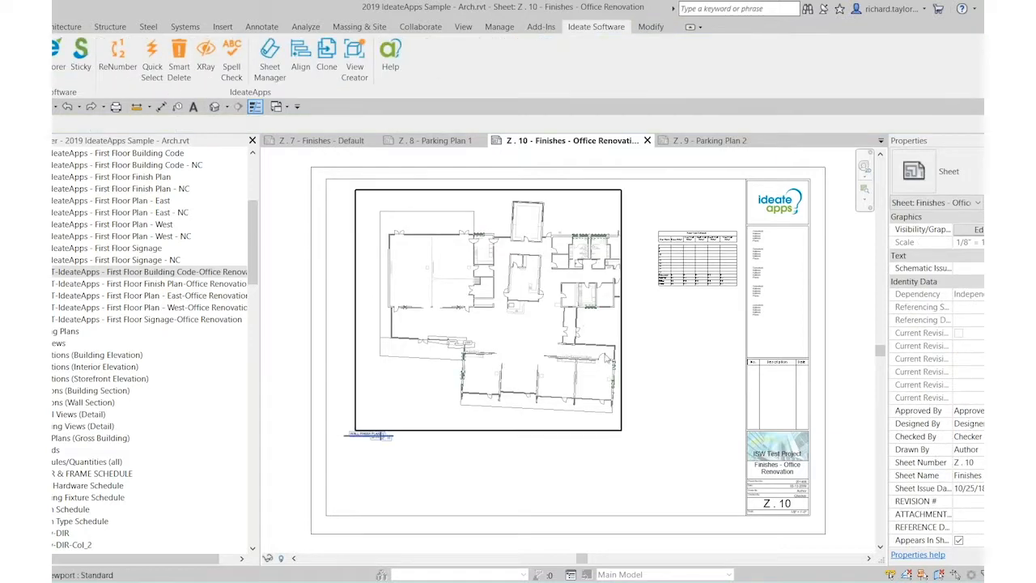
Step: Switch to the presentation and show the Creative Workflows slide
key("alt+Tab")
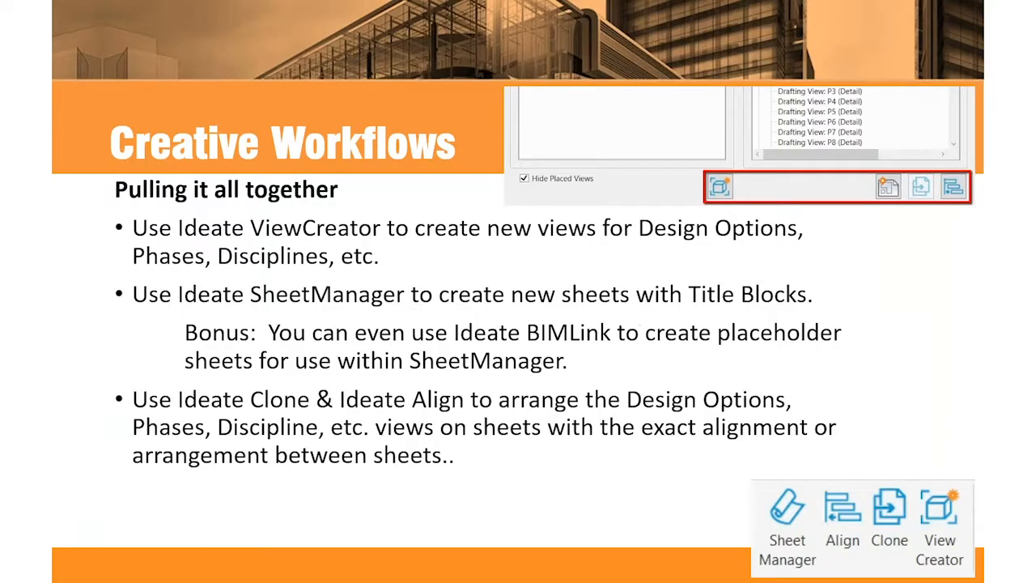